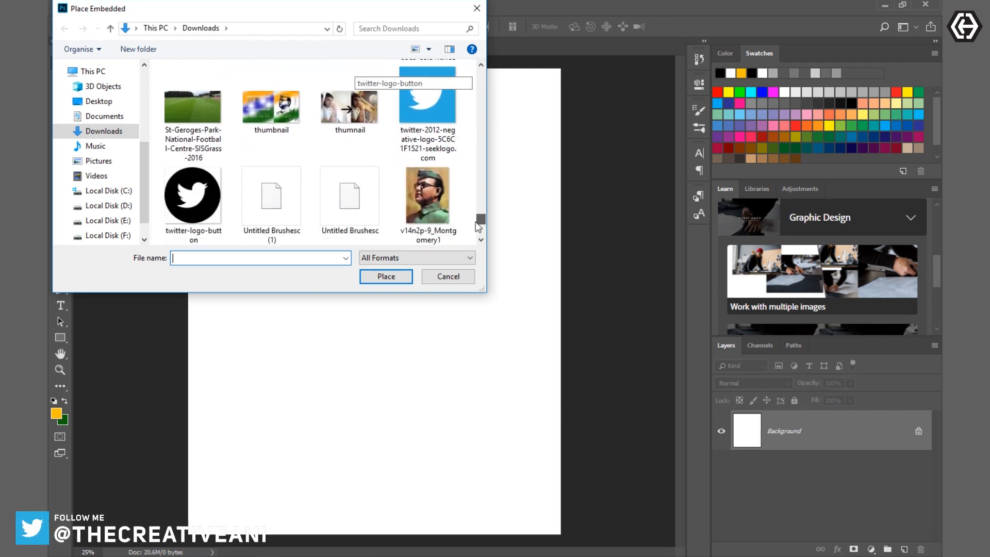
- Place the WhatsApp Image 2018-08-09 at 3.40.11 PM portrait as embedded, scale it to 107.47% and shift it down and left on the canvas
left_click(284, 139)
double_click(284, 138)
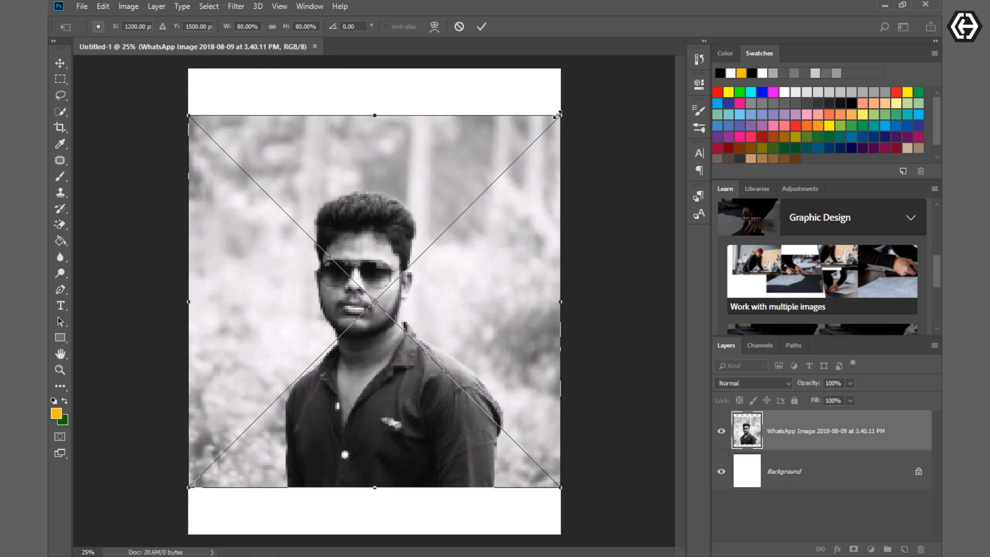
left_click_drag(560, 118, 674, 46)
left_click_drag(635, 189, 592, 242)
left_click_drag(593, 146, 561, 200)
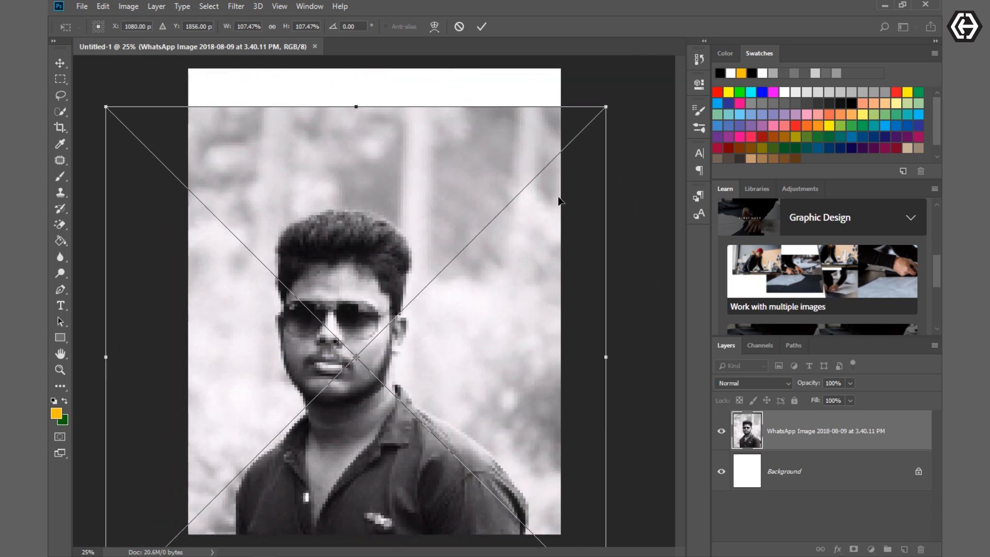
- Enlarge the placed portrait until it fills the whole canvas, centre the figure, commit the placement and turn off Show Transform Controls
left_click_drag(606, 106, 713, 31)
left_click_drag(597, 236, 571, 215)
left_click_drag(513, 228, 514, 228)
left_click(480, 26)
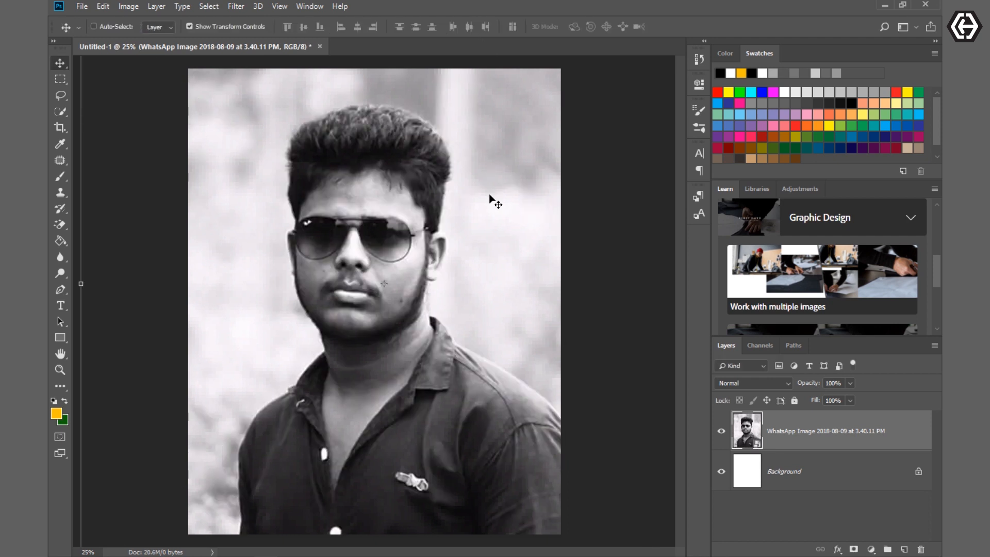
left_click(190, 26)
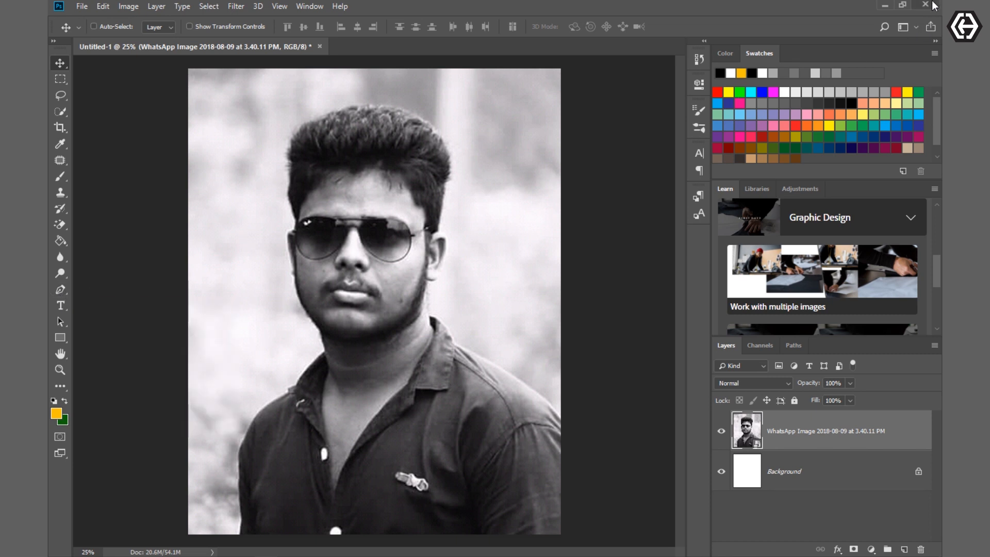
- Set the Pen tool to Shape mode with Combine Shapes as the path operation
mouse_move(438, 556)
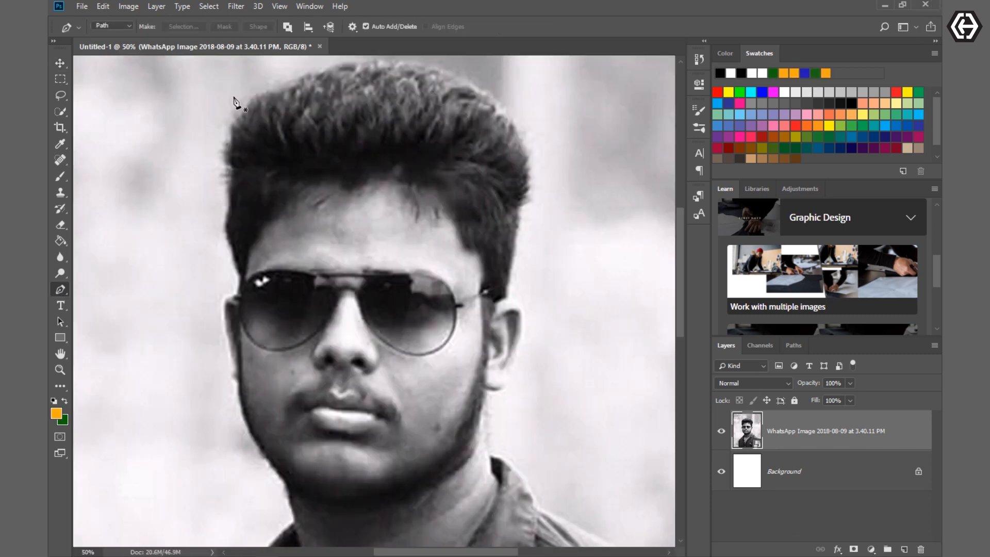
left_click(122, 36)
left_click(416, 27)
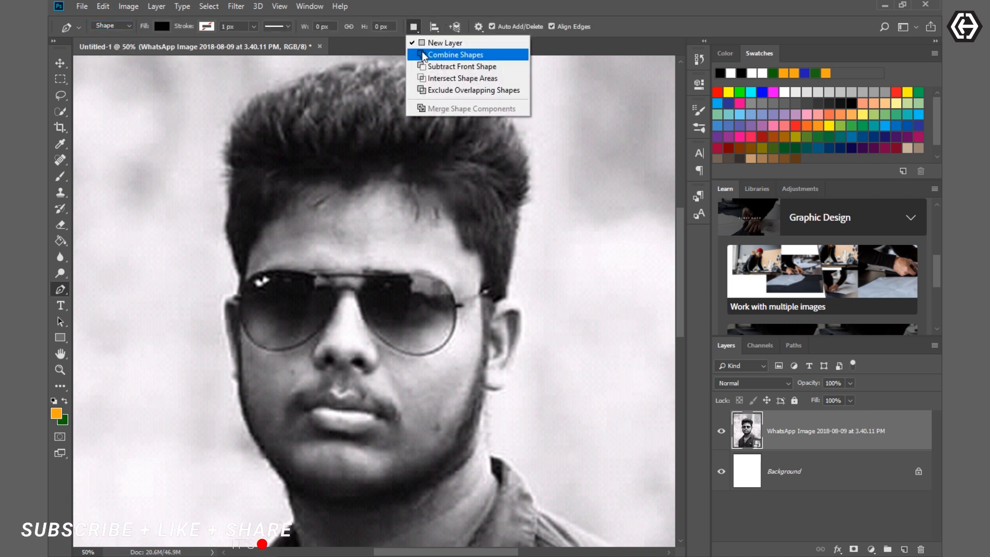
left_click(449, 54)
- Trace the image's left shoulder and outer collar edge up to the neck, and set the shape layer's opacity to 18%
scroll(360, 342, "down", 10)
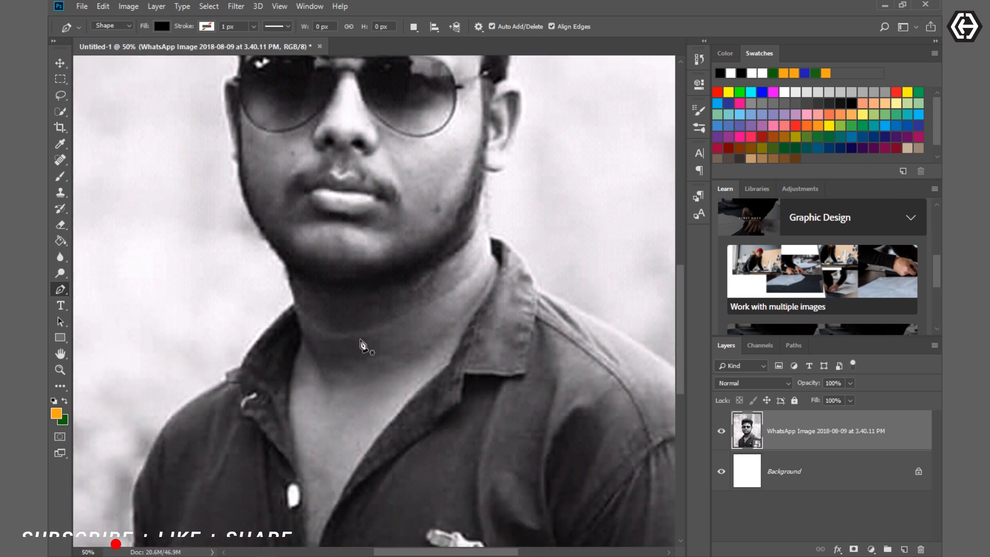
scroll(359, 342, "up", 4)
scroll(359, 343, "down", 6)
scroll(360, 343, "down", 4)
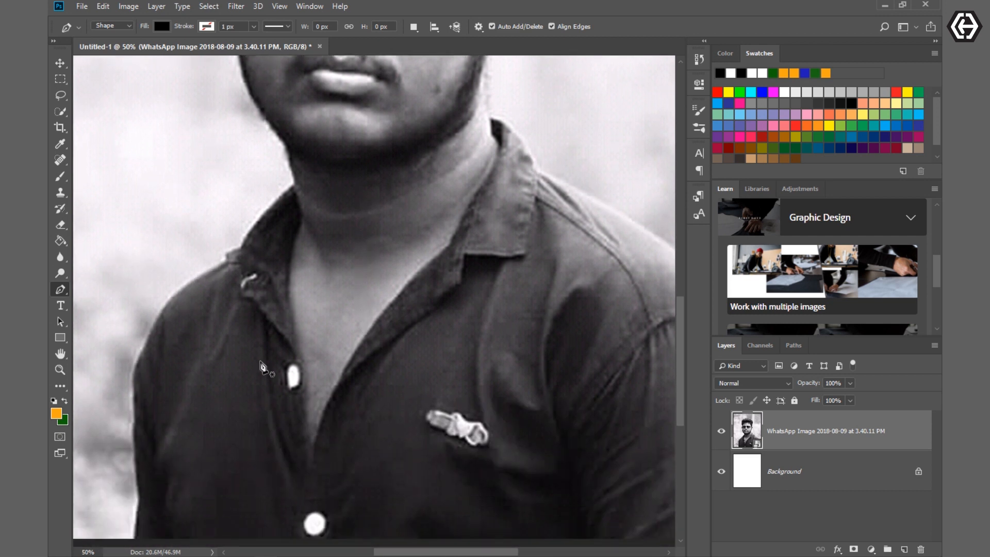
left_click(134, 423)
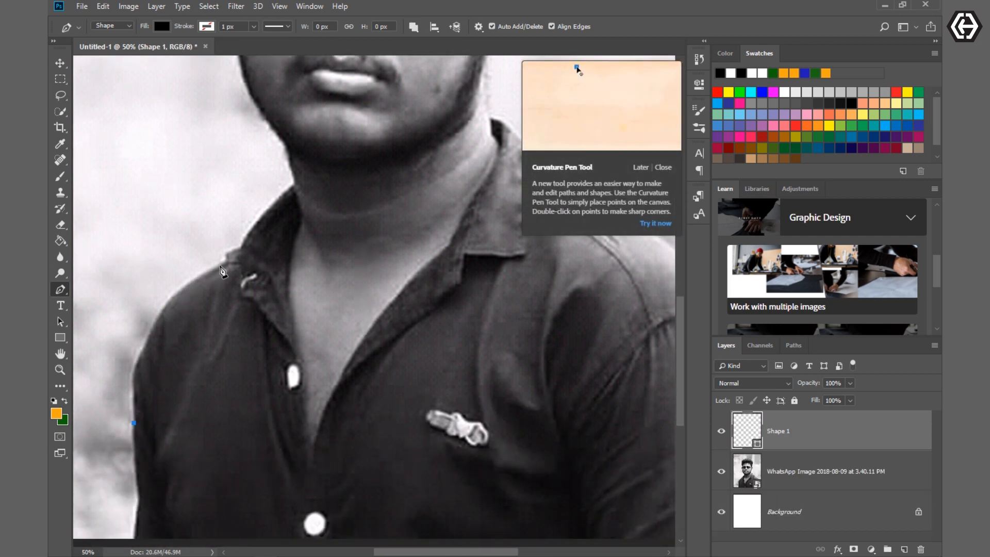
left_click_drag(249, 263, 325, 240)
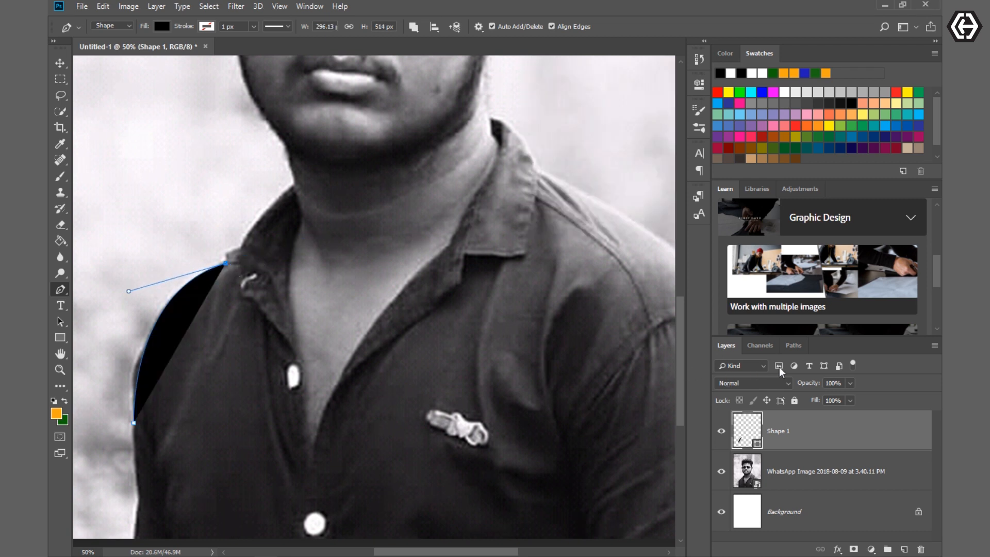
left_click_drag(773, 384, 761, 385)
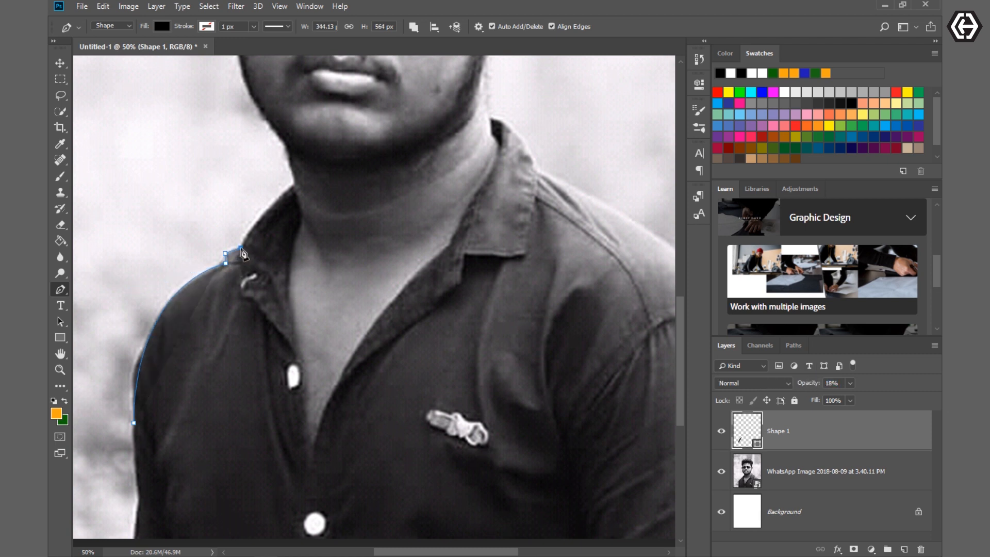
left_click(294, 190)
- Trace back just inside the left collar and shoulder edge to close it into a thin outline
key("ctrl+plus")
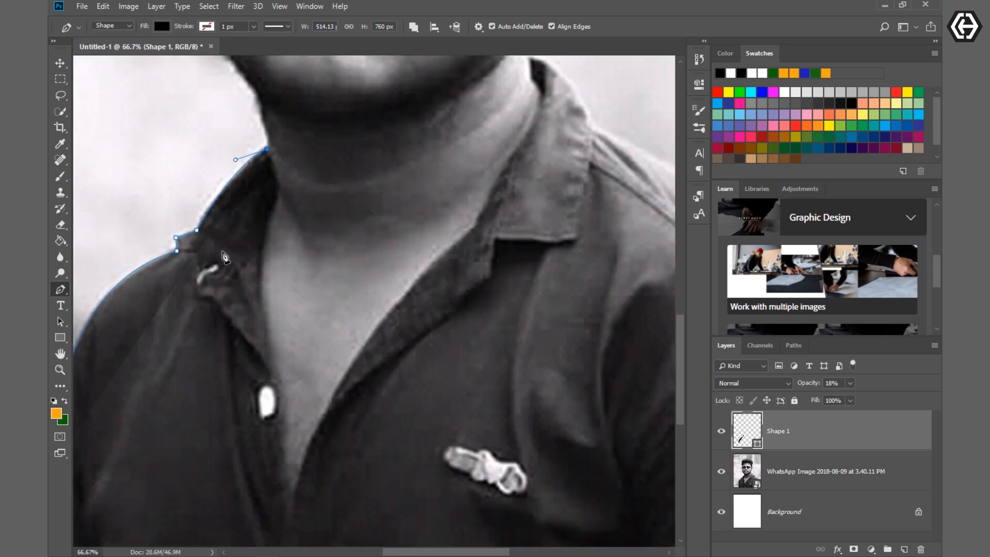
left_click(199, 236, "alt")
left_click(180, 241)
left_click(182, 253)
scroll(147, 312, "left", 4)
scroll(150, 309, "down", 8)
left_click_drag(153, 299, 136, 502)
scroll(356, 345, "up", 12)
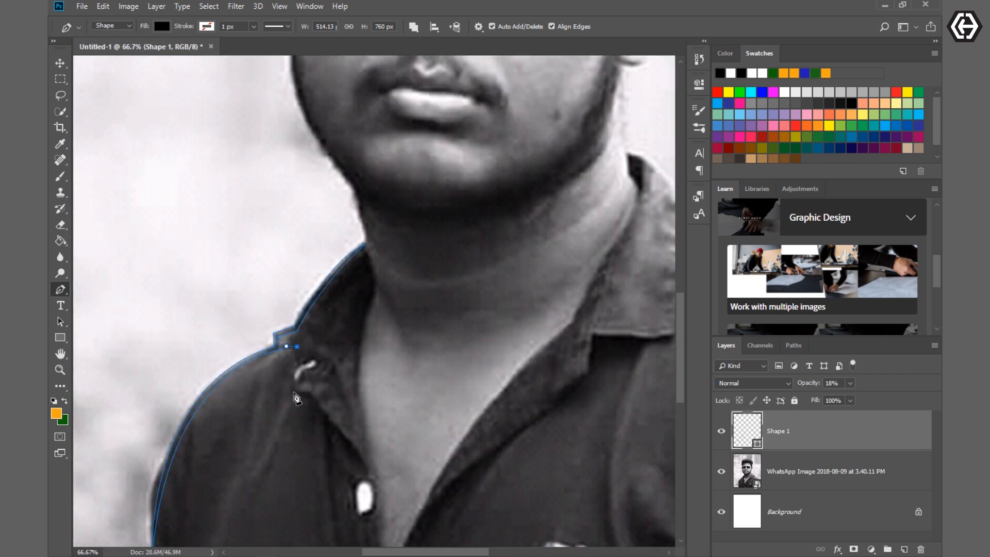
- Trace the left collar flap, the shirt opening down to the V point, and the lower right side of the neckline
left_click(292, 398)
scroll(357, 405, "down", 3)
left_click(374, 401)
scroll(367, 321, "down", 5)
left_click_drag(585, 167, 598, 67)
scroll(588, 155, "right", 6)
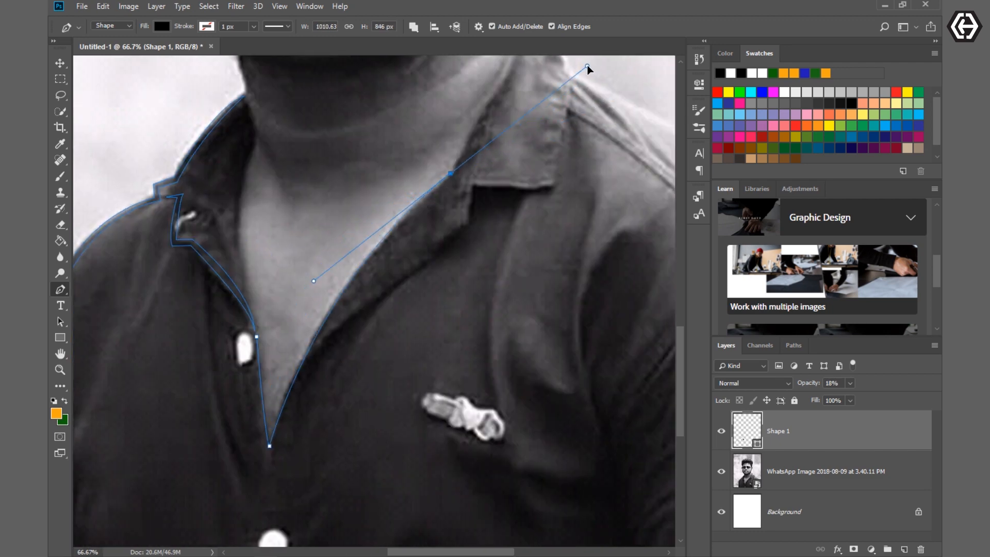
left_click(450, 173, "alt")
- Continue the path up the right neckline to the collar top and down the collar's outer edge to the shoulder
scroll(474, 206, "up", 7)
left_click_drag(498, 230, 513, 210)
left_click_drag(508, 164, 485, 145)
left_click(508, 163, "alt")
left_click(506, 144)
left_click_drag(571, 215, 586, 282)
left_click(571, 215, "alt")
- Trace the right shoulder to the canvas edge, then return alongside it and the outer collar as a thin line
scroll(572, 221, "right", 10)
left_click_drag(627, 450, 662, 491)
left_click(628, 351, "alt")
left_click_drag(347, 120, 126, 272)
left_click(346, 359, "alt")
left_click_drag(288, 291, 234, 305)
left_click(289, 291, "alt")
left_click(290, 304)
- Trace back down the right neckline to the V point and up the left opening to complete the thin neckline outline
scroll(289, 304, "down", 4)
left_click(276, 257, "alt")
left_click_drag(231, 341, 226, 353)
left_click_drag(453, 552, 423, 551)
scroll(310, 438, "down", 8)
left_click_drag(195, 330, 106, 536)
left_click(195, 297, "alt")
scroll(197, 302, "up", 4)
left_click_drag(183, 311, 186, 238)
scroll(186, 243, "up", 1)
- Outline the right collar flap from the neckline around its corner up to the shoulder, returning alongside as a thin line
left_click(251, 348)
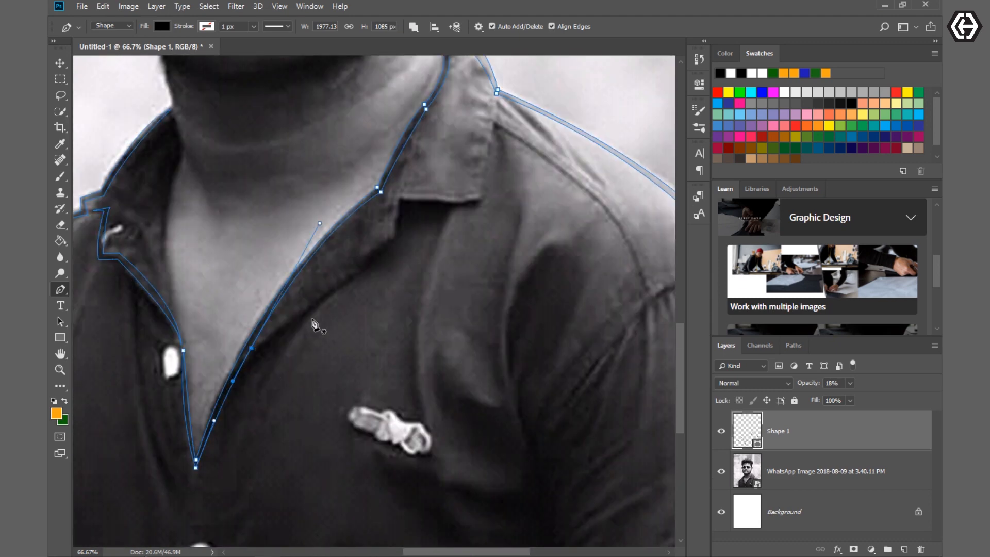
left_click_drag(393, 241, 420, 225)
left_click(393, 242, "alt")
left_click(397, 198)
left_click(479, 200)
scroll(485, 232, "up", 5)
left_click(497, 198)
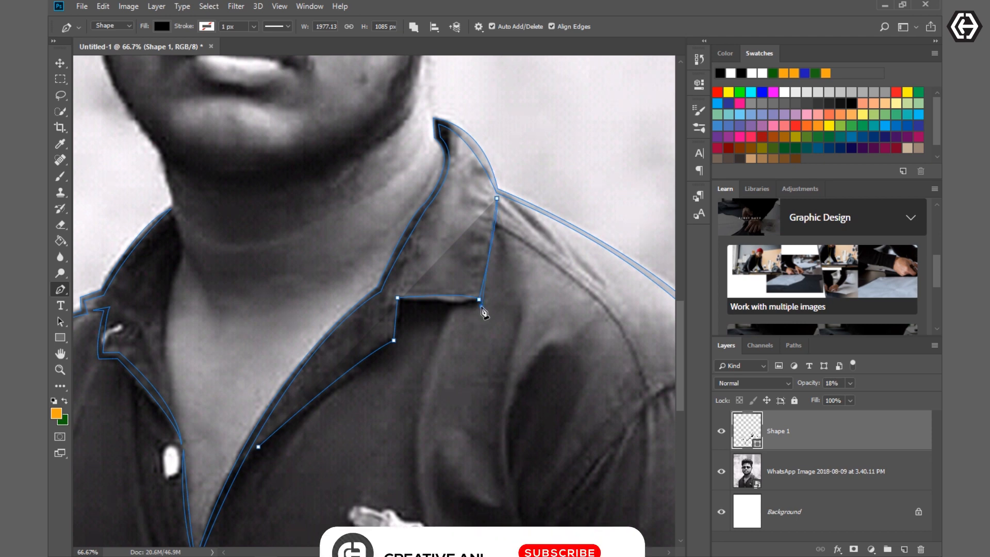
left_click(481, 306)
left_click_drag(402, 303, 392, 308)
scroll(391, 311, "down", 4)
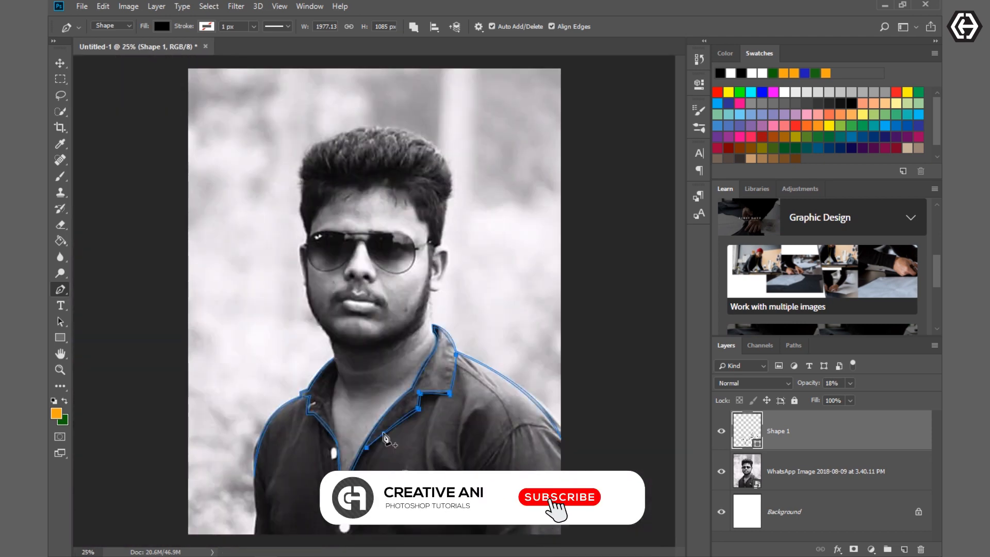
- Outline the inner edge of the left collar from the neck down to the shirt opening and back as a thin line
scroll(305, 479, "up", 3)
key("ctrl+plus")
scroll(306, 480, "down", 10)
left_click(268, 215)
left_click_drag(270, 275, 251, 302)
left_click_drag(267, 373, 272, 398)
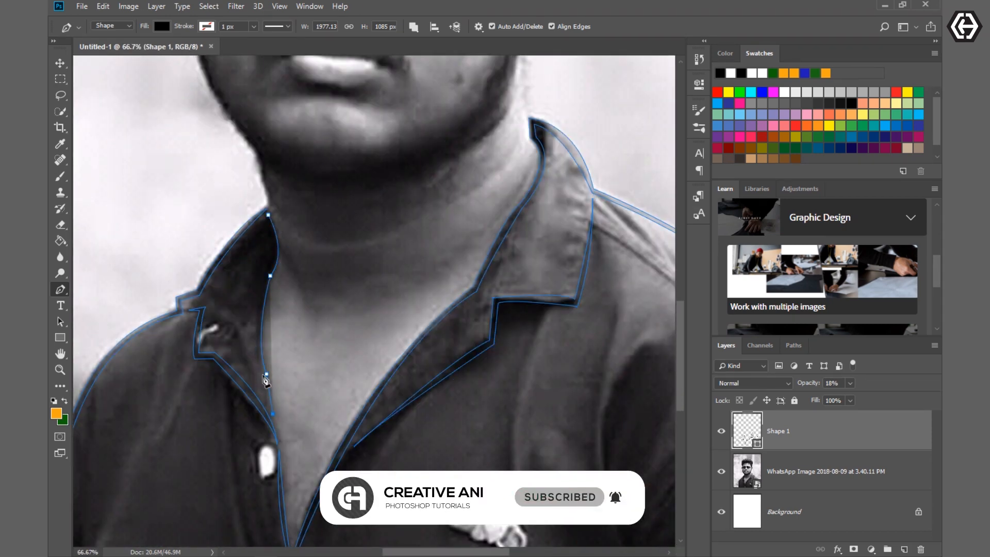
left_click(272, 413)
left_click(263, 374)
left_click_drag(270, 266, 297, 222)
- Trace the right side of the neck and the outer contour of the right ear
scroll(544, 305, "up", 5)
left_click_drag(553, 274, 560, 240)
left_click(554, 273, "alt")
left_click(568, 231)
left_click(553, 187, "alt")
mouse_move(552, 187)
left_mouse_down()
mouse_move(518, 205)
mouse_move(552, 174)
left_mouse_up()
left_click(542, 193)
- Continue the head outline from the top of the right ear up the side of the hair
scroll(637, 334, "up", 3)
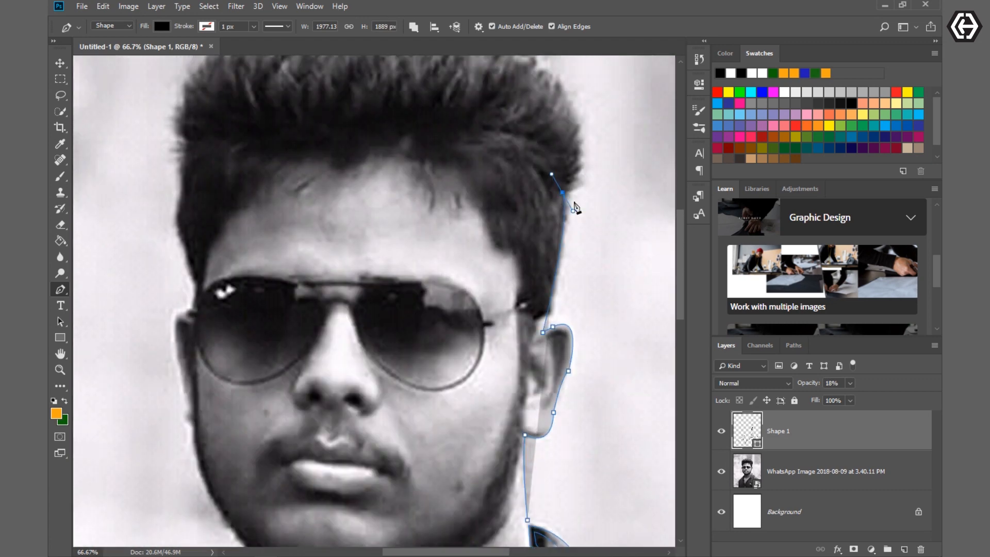
left_click(562, 193, "alt")
scroll(570, 217, "up", 3)
left_click_drag(588, 289, 593, 281)
left_click(589, 288, "alt")
- Trace jagged hair tips with short zigzag points along the right side of the head
key("ctrl+plus")
key("ctrl+plus")
scroll(573, 316, "right", 7)
left_click_drag(536, 314, 524, 318)
left_click_drag(578, 272, 587, 191)
left_click(578, 272, "alt")
left_click(547, 293)
left_click(540, 285)
left_click(579, 226, "alt")
left_click(547, 262)
left_click(544, 252)
left_click(566, 216)
left_click(546, 232)
left_click(567, 199)
left_click(582, 173)
left_click(558, 188)
left_click(572, 136)
- Extend the spiky hair outline around the upper-right curve of the head
scroll(567, 170, "up", 3)
left_click(536, 278)
left_click_drag(517, 134, 496, 95)
left_click(517, 134, "alt")
left_click_drag(514, 241, 501, 256)
scroll(504, 247, "up", 2)
left_click(503, 229)
left_click(490, 275)
left_click(487, 217)
- Trace the top edge of the hair from right to left, adding small pointed tufts along it
left_click_drag(333, 218, 228, 181)
left_click(338, 229)
left_click(274, 199)
scroll(420, 515, "up", 2)
left_click_drag(328, 261, 163, 299)
left_click(303, 257)
left_click(230, 260)
left_click(182, 265)
left_click(163, 284)
left_click(171, 269)
left_click_drag(150, 284, 144, 293)
left_click(147, 278)
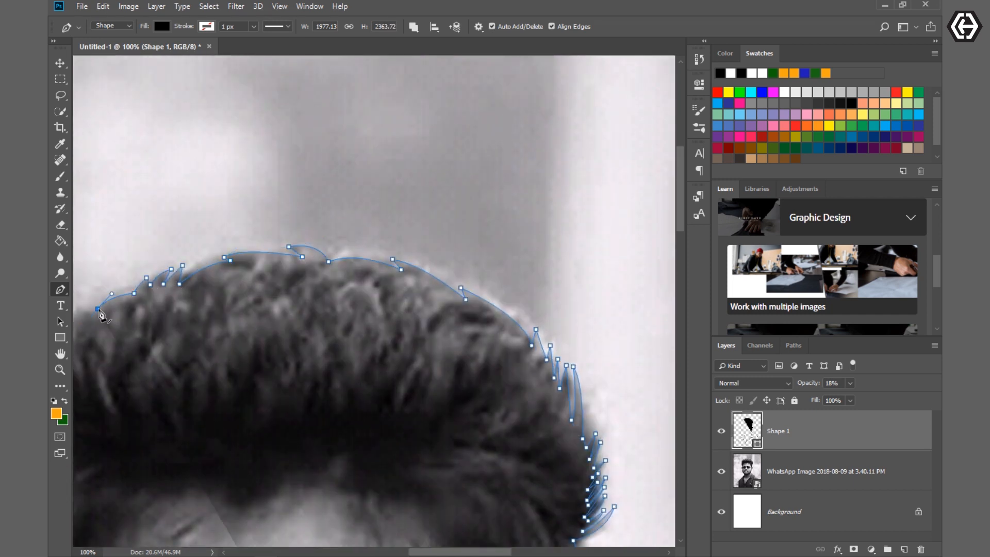
- Trace the upper-left curve of the hair with pointed tufts
left_click_drag(447, 551, 420, 550)
left_click(245, 304)
left_click_drag(228, 329, 221, 351)
left_click(223, 308)
left_click_drag(209, 334, 181, 401)
left_click(209, 312)
left_click(181, 347)
left_click(164, 369)
- Continue the hair outline with short spikes down the left side of the head towards the temple
scroll(178, 398, "down", 5)
left_click_drag(161, 347, 170, 382)
left_click(170, 361)
left_click(152, 339)
left_click(165, 373)
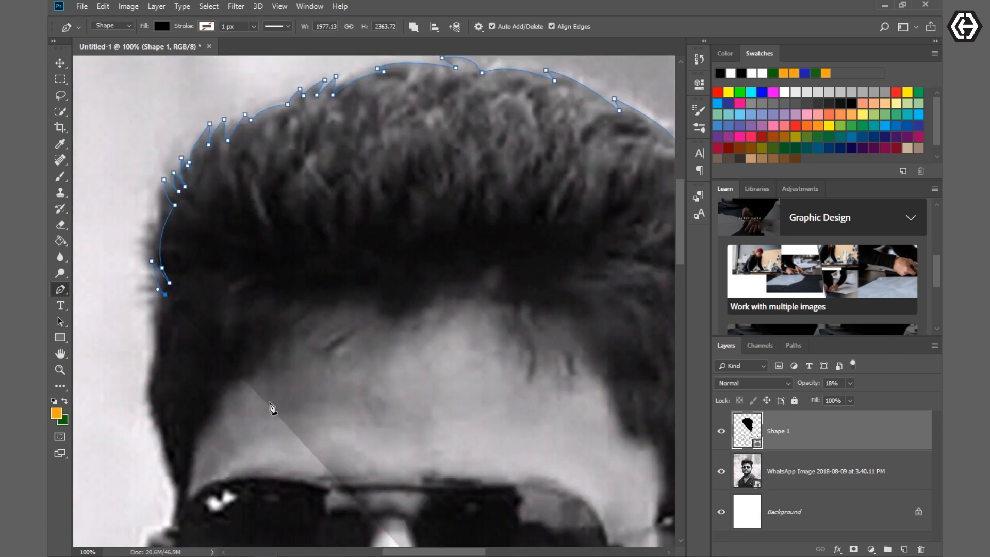
left_click(154, 397)
scroll(201, 356, "down", 2)
left_click(164, 337)
left_click(155, 328)
left_click(175, 388)
- Trace the contour of the left ear down to the edge of the jaw
scroll(201, 331, "down", 5)
left_click(171, 239)
left_click_drag(146, 259, 146, 280)
left_click(150, 313)
left_click_drag(157, 372, 194, 394)
left_click(174, 405, "alt")
- Trace the left jawline and the side of the neck down to the collar
scroll(192, 292, "down", 8)
left_click_drag(251, 254, 312, 324)
left_click(277, 303)
left_click(286, 335)
left_click(283, 360)
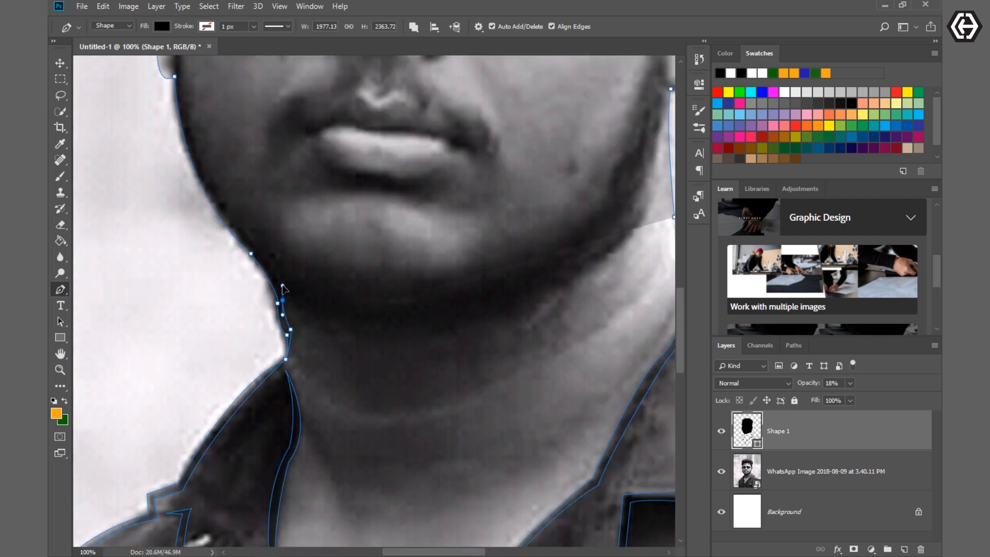
- Trace the inner edge of the left jaw and ear back up to the temple and hairline
scroll(283, 305, "up", 7)
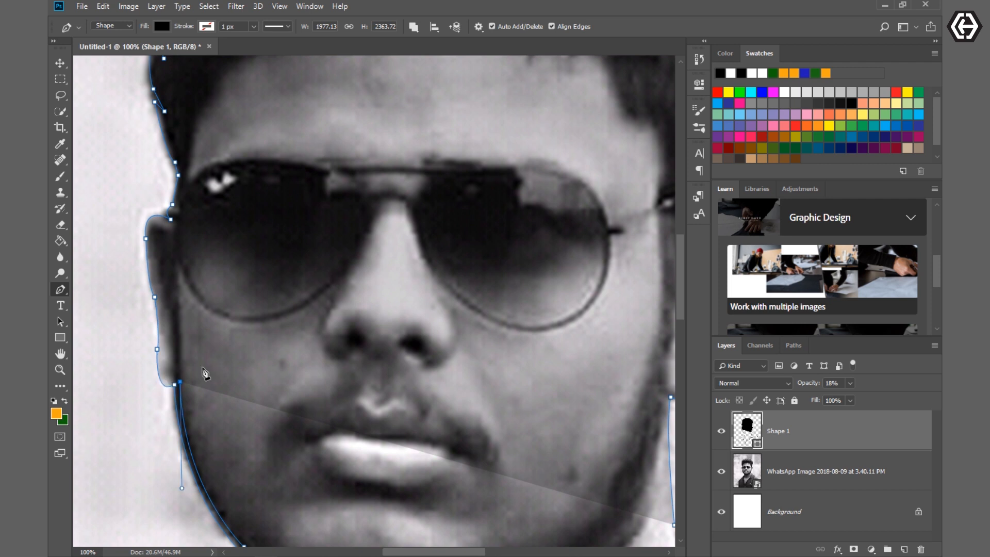
left_click_drag(160, 361, 158, 344)
left_click_drag(155, 285, 220, 200)
left_click(175, 226)
scroll(251, 324, "up", 4)
left_click(184, 282)
left_click(190, 222)
left_click(223, 202)
left_click_drag(248, 169, 388, 158)
- Trace the left part of the forehead hairline with short jagged tufts
left_click(256, 168)
scroll(256, 169, "up", 2)
left_click(246, 196)
left_click(259, 184)
left_click(277, 184)
left_click(284, 182)
left_click(290, 156)
left_click(338, 130)
left_click(383, 160)
- Continue the forehead hairline across the middle with wavy, pointed tufts
left_click_drag(429, 124, 431, 104)
left_click_drag(446, 143, 447, 163)
left_click_drag(475, 126, 491, 125)
left_click_drag(490, 158, 476, 161)
left_click(522, 149)
left_click_drag(539, 140, 541, 120)
- Trace the right part of the hairline with pointed tufts down the temple to the ear
scroll(540, 155, "right", 4)
left_click(440, 145)
left_click_drag(454, 179, 461, 191)
left_click_drag(460, 154, 472, 157)
left_click_drag(483, 199, 504, 203)
left_click_drag(481, 188, 527, 200)
left_click_drag(513, 245, 513, 279)
left_click(515, 234)
left_click_drag(545, 263, 553, 249)
mouse_move(568, 338)
left_mouse_down()
mouse_move(586, 347)
mouse_move(574, 347)
left_mouse_up()
- Set the shape layer's opacity to 0% and trace the right ear down to its lobe, closing the head outline
key("0")
key("0")
scroll(567, 330, "down", 1)
left_click(551, 297)
scroll(574, 346, "down", 2)
left_click_drag(577, 314, 582, 312)
left_click(612, 394)
scroll(603, 407, "down", 4)
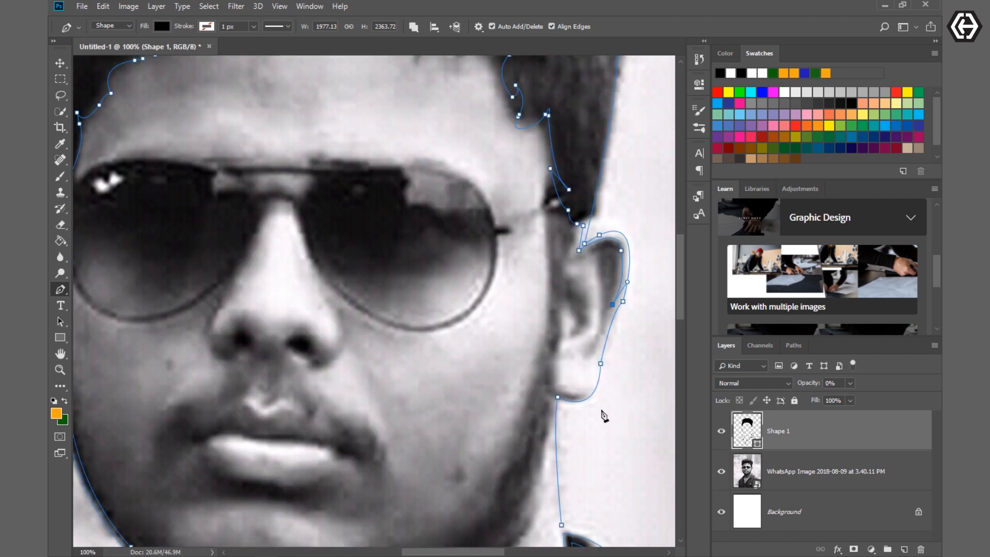
left_click_drag(556, 394, 592, 407)
scroll(565, 424, "down", 4)
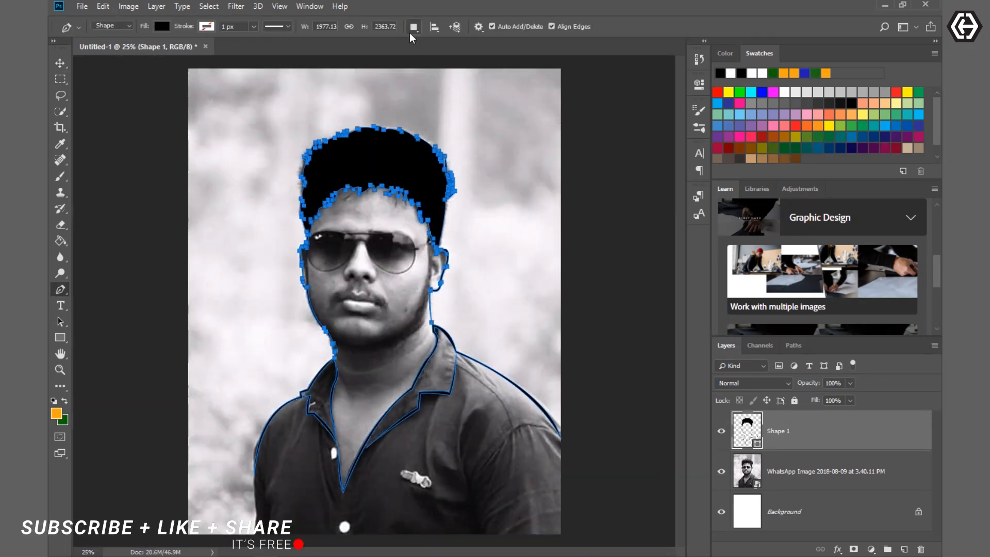
- Trace the inner folds of the right ear, with the shape layer's opacity set to 6%
scroll(628, 175, "up", 6)
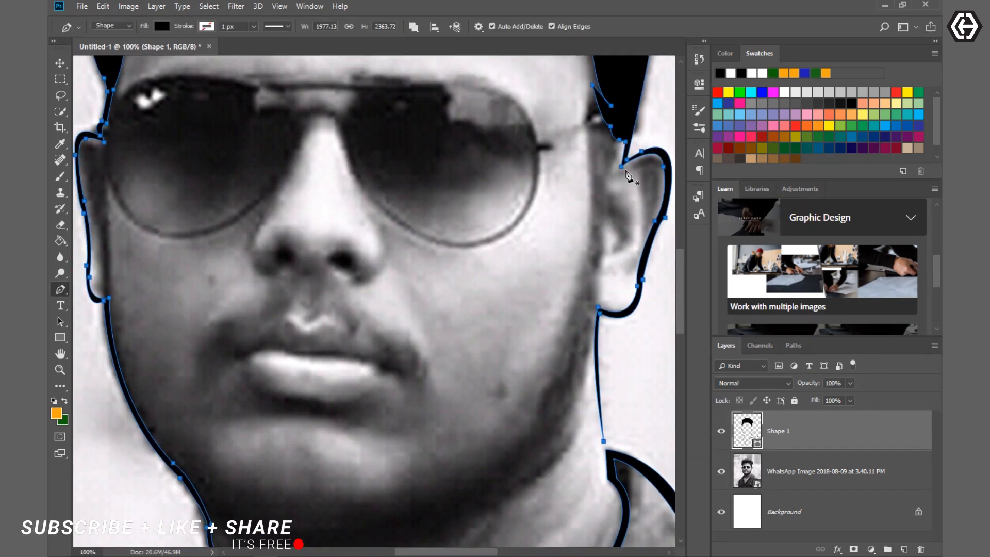
left_click(608, 149)
left_click_drag(611, 170, 602, 195)
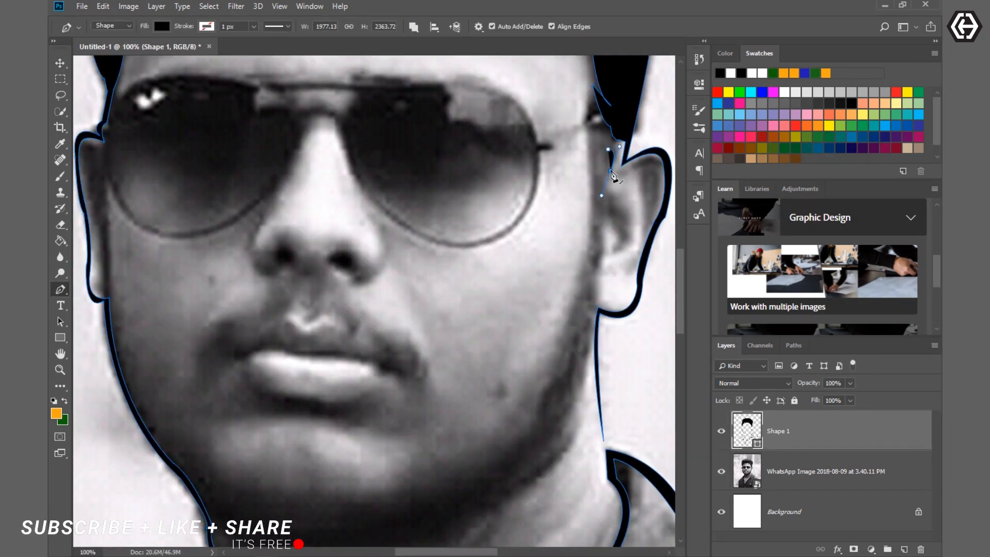
left_click(611, 171, "alt")
key("0")
key("6")
left_click_drag(631, 273, 634, 285)
left_click(644, 228)
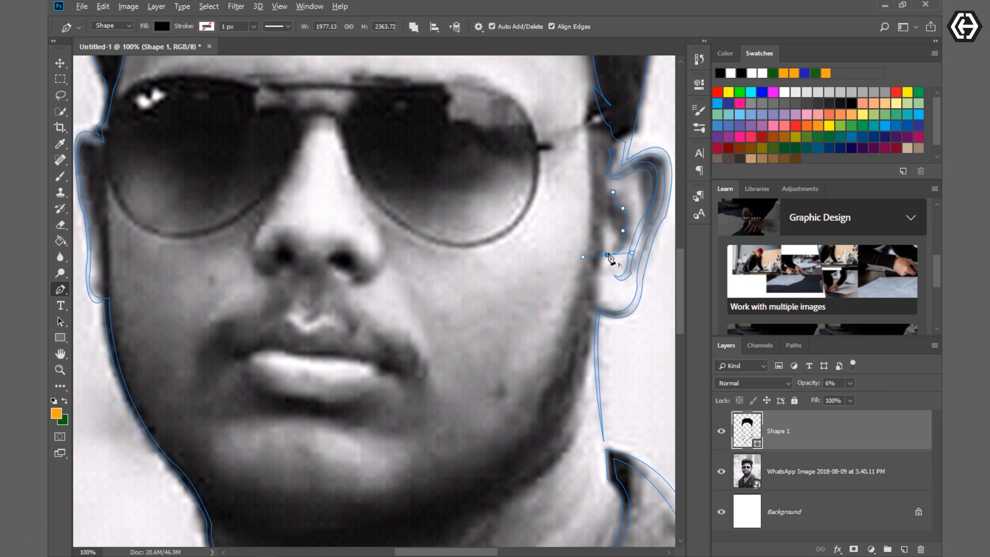
scroll(626, 275, "down", 2)
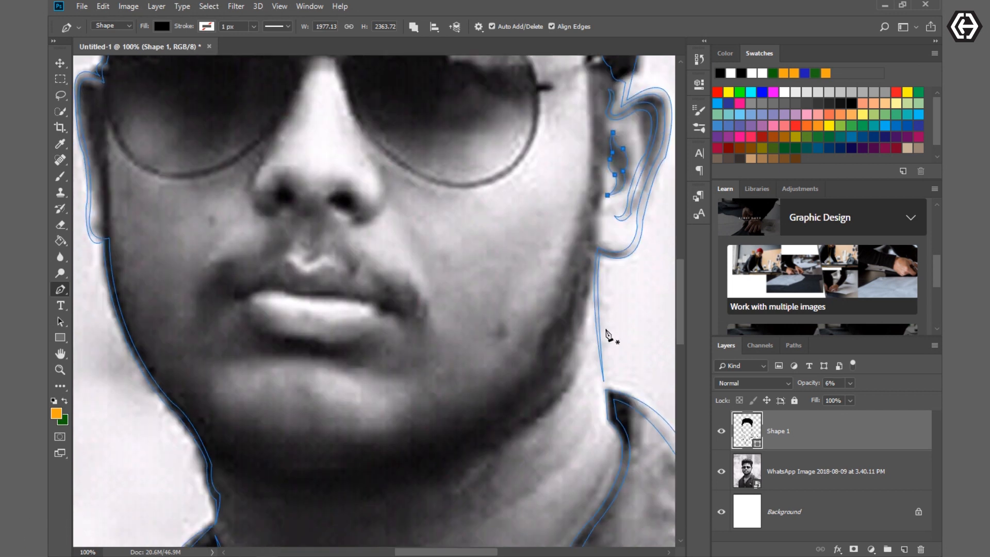
- Trace the left ear's inner fold and the loose hair strands falling onto the forehead
scroll(509, 409, "down", 1)
scroll(144, 364, "up", 4)
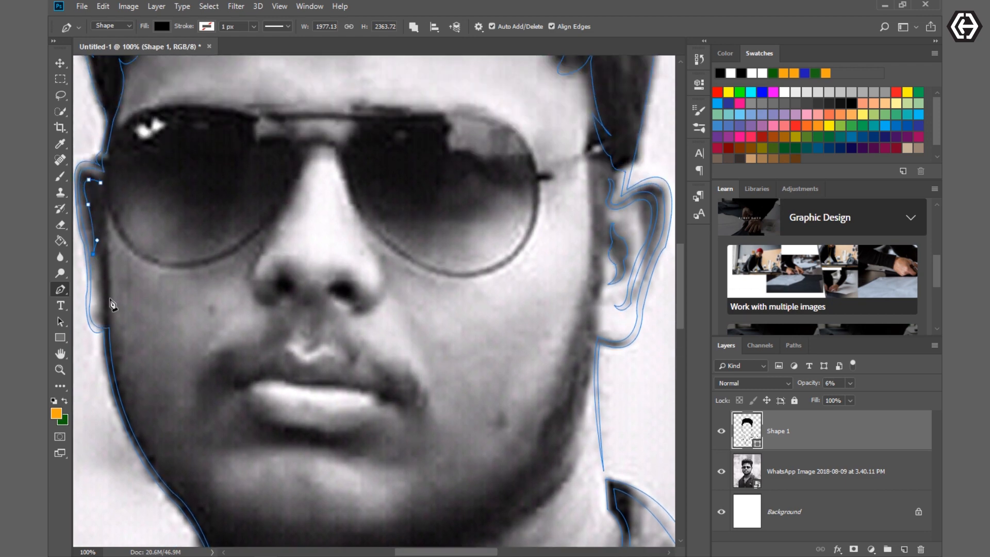
scroll(371, 425, "up", 5)
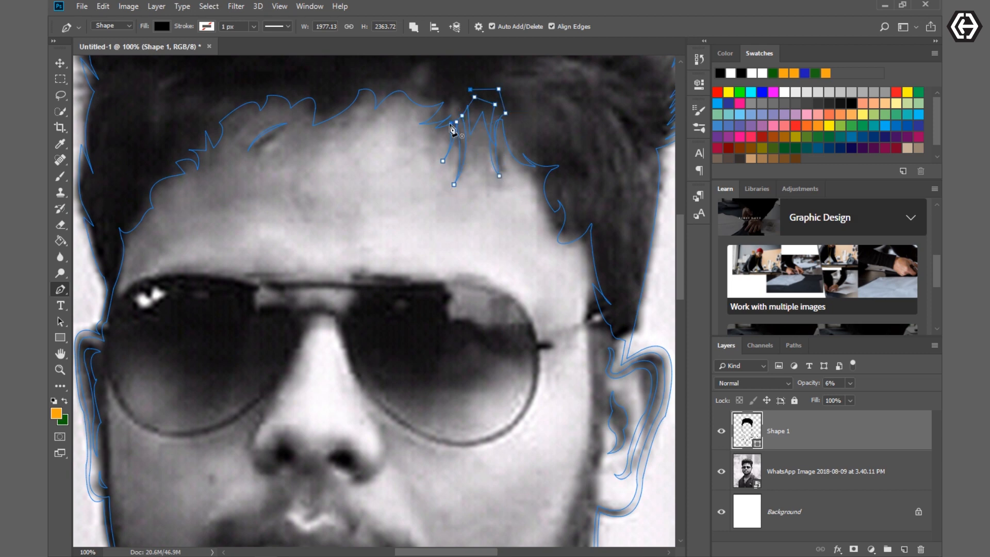
- Trace the outer edge of the sunglasses from the top bar around the right lens, including the hinge and temple arm
scroll(375, 428, "down", 5)
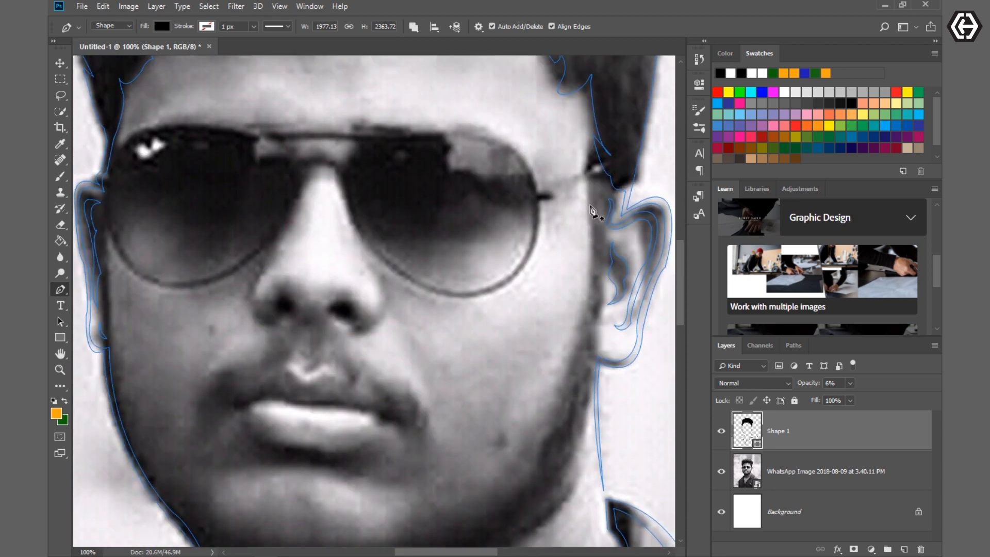
scroll(522, 430, "down", 4)
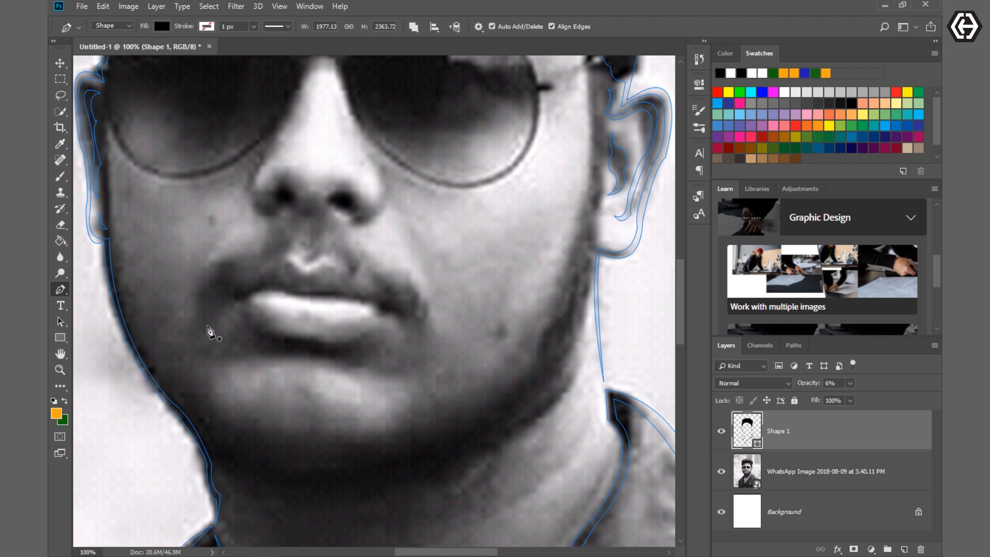
scroll(127, 133, "up", 4)
left_click(407, 146)
left_click_drag(527, 171, 562, 216)
left_click(537, 202)
left_click(551, 203)
left_click(602, 176)
left_click(554, 210)
left_click(540, 211)
scroll(447, 281, "down", 2)
left_click_drag(456, 257, 403, 258)
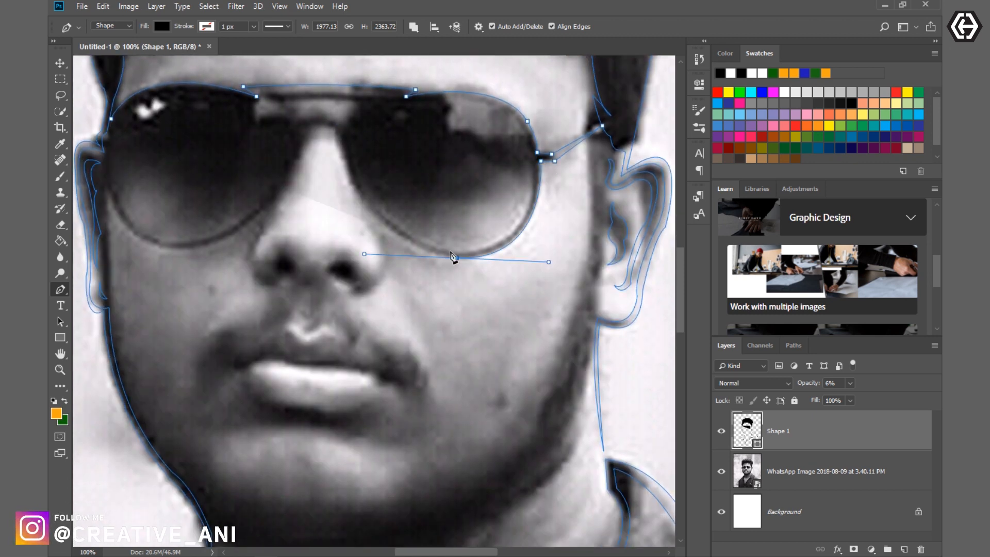
- Continue the sunglasses' outer edge across the nose bridge and around the left lens
scroll(454, 257, "up", 3)
left_click_drag(337, 214, 358, 326)
left_click_drag(306, 214, 287, 254)
left_click_drag(193, 331, 122, 333)
left_click_drag(103, 251, 101, 184)
left_click(106, 220)
- Trace the rim's second edge along the bottom of the left lens back to the nose bridge
left_click_drag(134, 308, 173, 346)
left_click(134, 308, "alt")
left_click_drag(282, 258, 359, 147)
left_click(282, 258, "alt")
left_click_drag(300, 210, 301, 197)
left_click(301, 210, "alt")
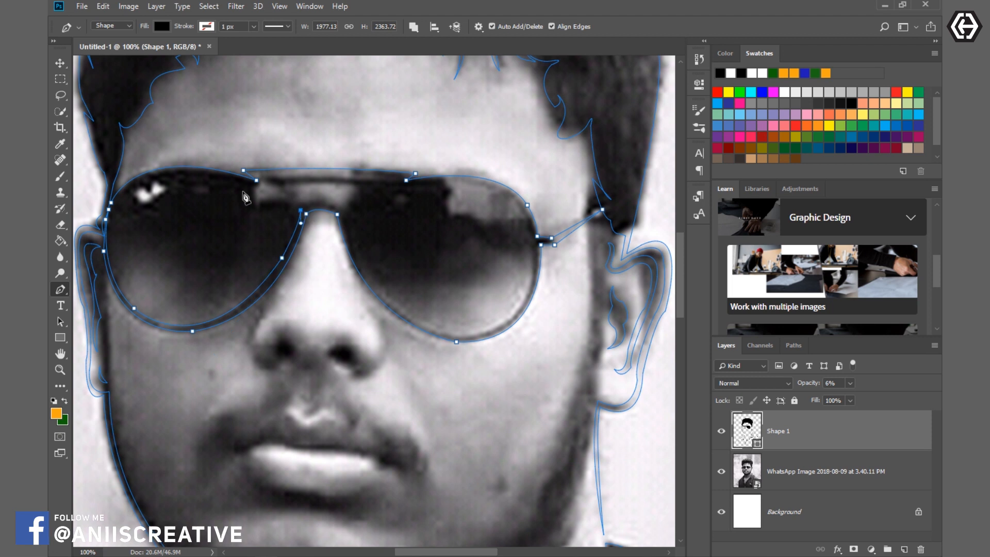
- Trace the inner rim of the right lens and the underside of the top bar, closing the sunglasses frame
left_click_drag(473, 333, 585, 335)
left_click(473, 333, "alt")
left_click_drag(532, 241, 521, 170)
left_click(531, 241, "alt")
left_click_drag(454, 182, 392, 180)
left_click(406, 188)
left_click(399, 186)
left_click(282, 187)
left_click(265, 184)
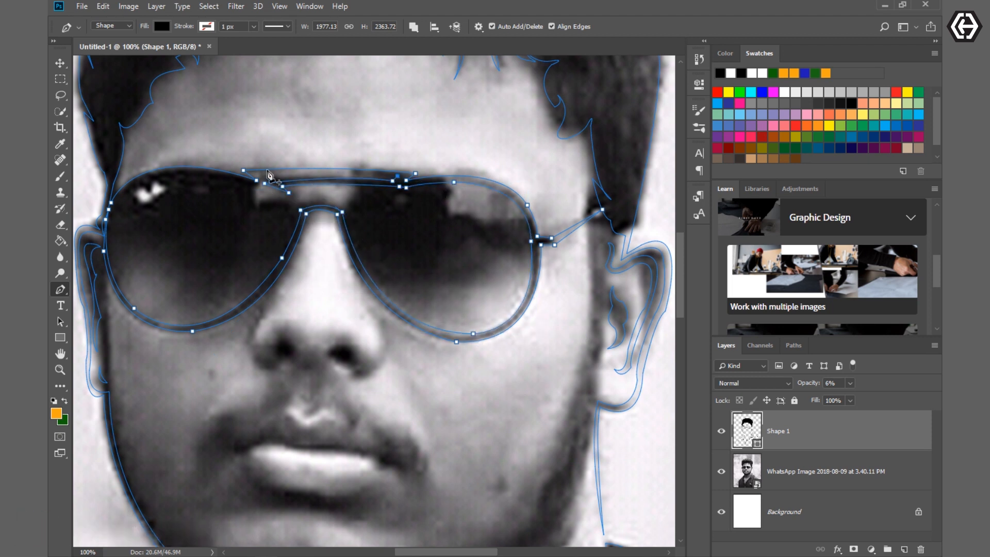
left_click_drag(110, 203, 199, 262)
- Trace thin curved shapes along both sides of the nose
left_click_drag(409, 308, 350, 238)
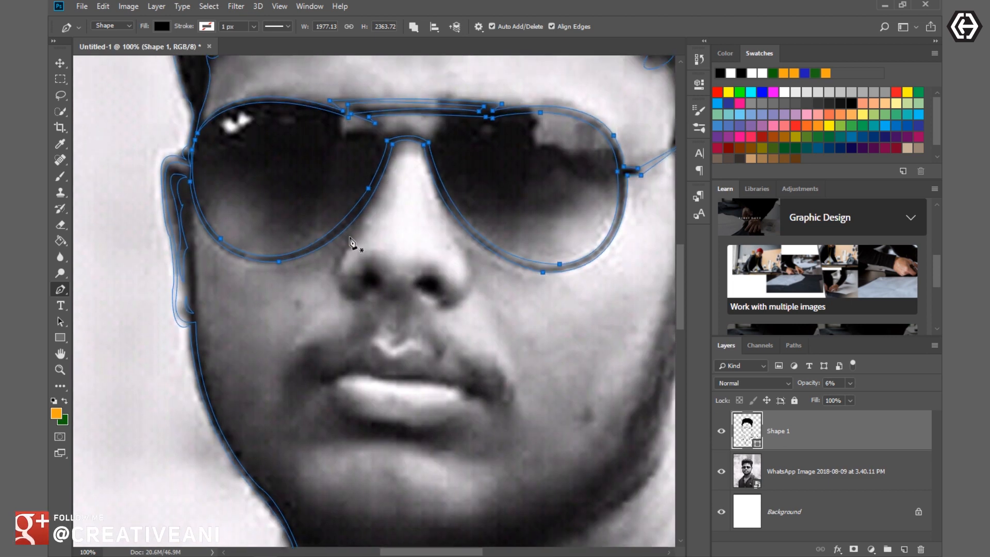
left_click_drag(438, 300, 419, 298)
left_click(438, 301, "alt")
left_click_drag(474, 271, 477, 229)
left_click(474, 270, "alt")
left_click_drag(448, 220, 424, 201)
- Trace both nostrils as small closed shapes
key("ctrl+plus")
left_click(368, 212)
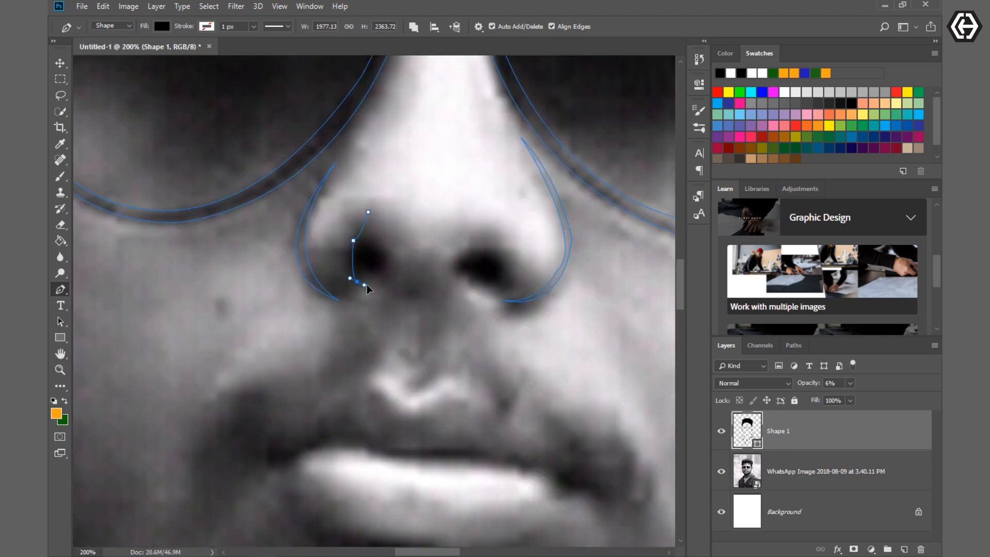
left_click(501, 294)
left_click_drag(512, 271, 524, 290)
key("ctrl+minus")
- Trace a thin tapered jawline curve from below the right ear around the chin
scroll(481, 425, "down", 5)
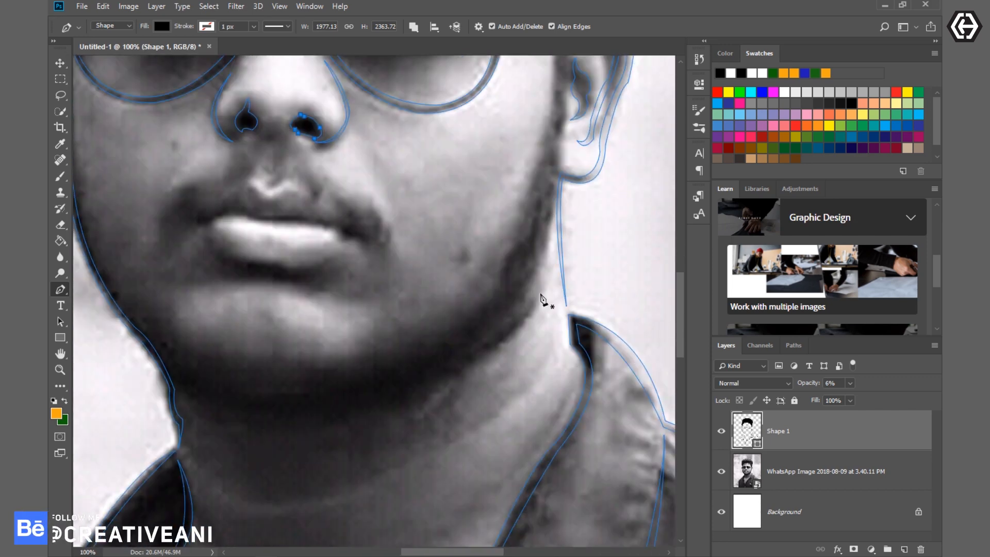
left_click(551, 211)
left_click_drag(352, 397, 221, 408)
left_click_drag(179, 361, 145, 332)
left_click(179, 360, "alt")
left_click_drag(374, 386, 524, 352)
left_click_drag(550, 211, 606, 98)
scroll(604, 98, "up", 2)
scroll(593, 129, "right", 1)
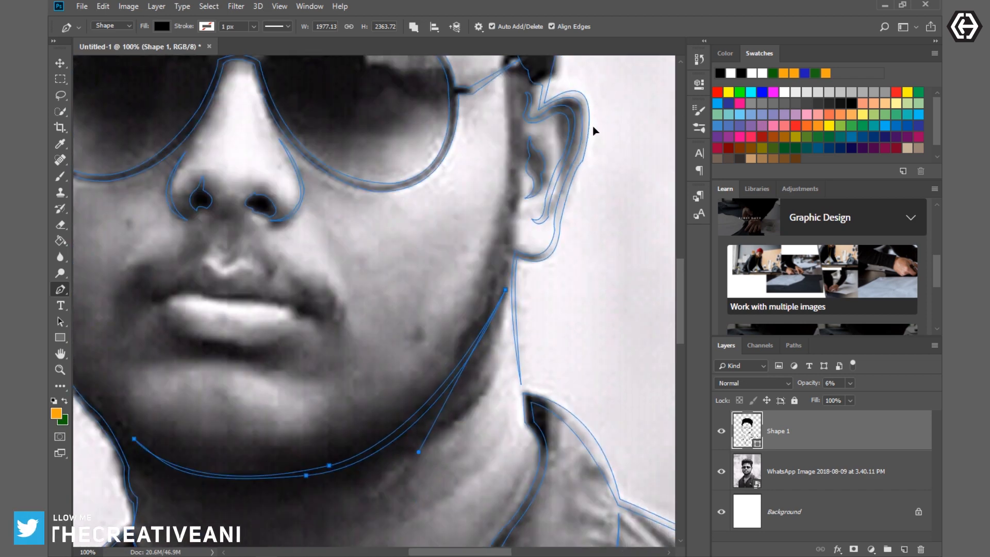
- Trace a short tapered crease on the right side of the neck, just below the jawline
scroll(592, 130, "down", 3)
left_click(381, 349)
left_click_drag(488, 263, 512, 225)
left_click(488, 264, "alt")
left_click_drag(380, 349, 315, 366)
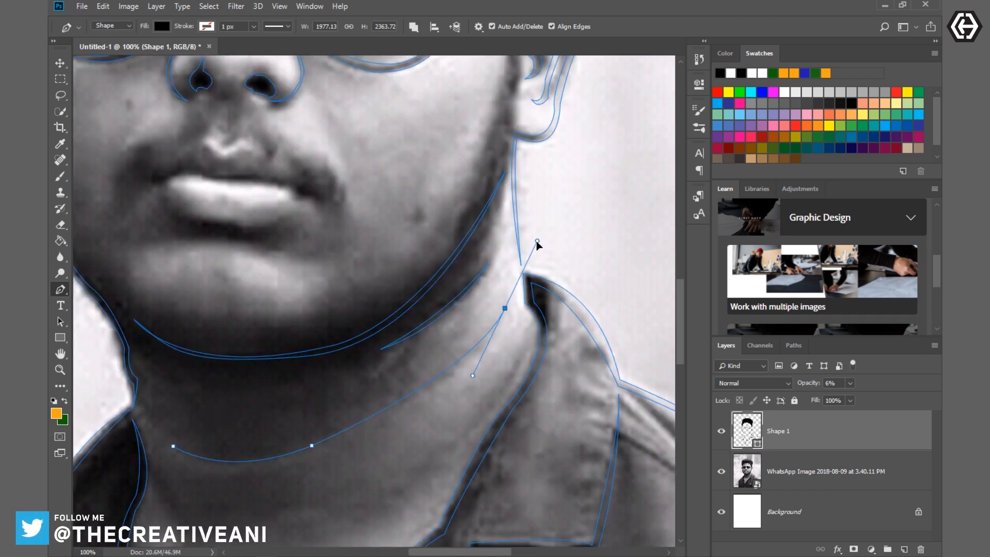
- Trace a long tapered crease curving across the front of the neck
scroll(552, 234, "down", 2)
scroll(314, 442, "left", 2)
left_click_drag(408, 404, 235, 473)
left_click(408, 404, "alt")
left_click_drag(268, 396, 201, 361)
- Trace a short tapered neck line beside the left collar
scroll(206, 355, "down", 5)
left_click(254, 316)
left_click_drag(293, 416, 292, 449)
left_click(292, 415, "alt")
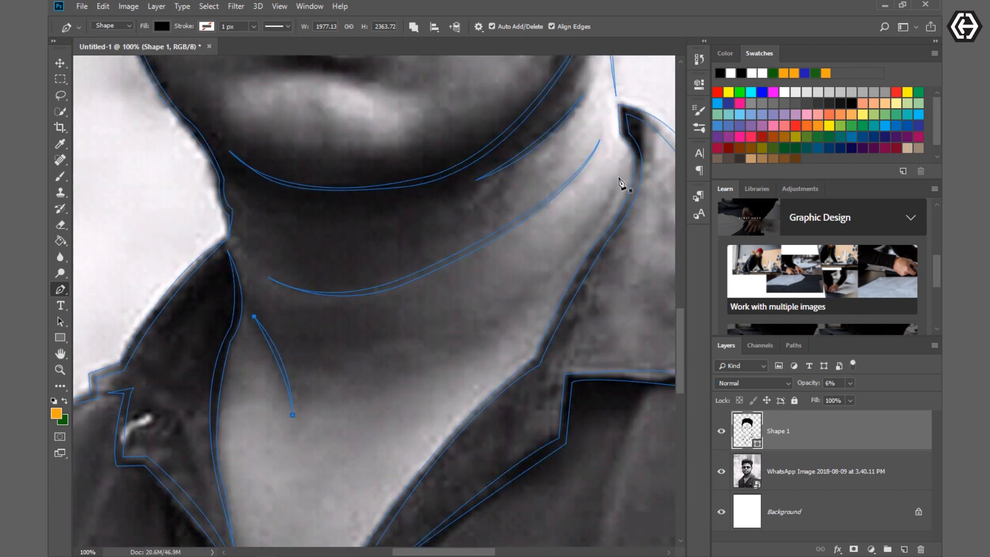
- Set the shape layer's opacity to 100% and temporarily hide the photo layer to review the line art
key("ctrl+minus")
key("ctrl+minus")
key("ctrl+minus")
key("ctrl+minus")
left_click(721, 471)
key("v")
key("0")
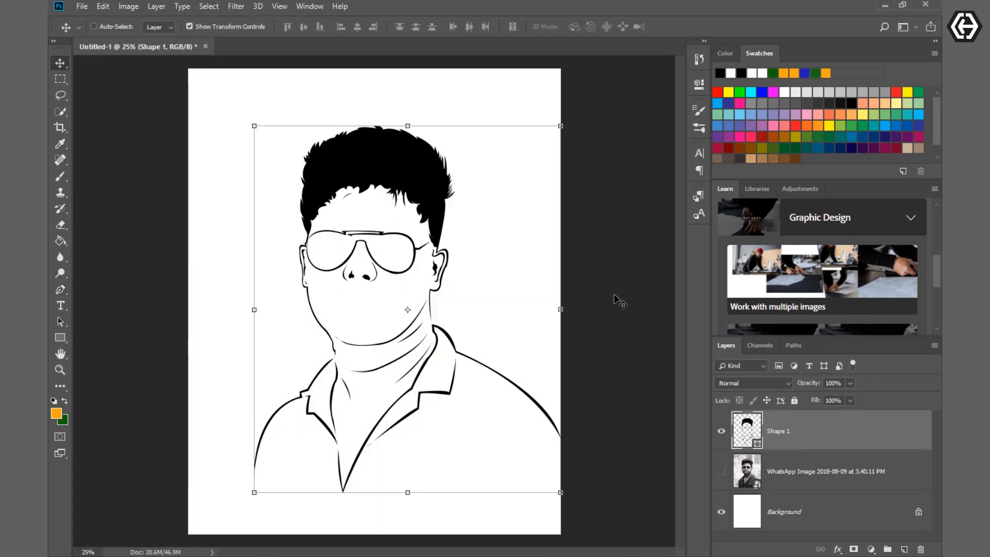
left_click(721, 472)
- Add the two slanted bridge supports of the sunglasses to the same shape layer with the Pen tool
left_click(61, 289)
left_click(414, 28)
left_click(435, 48)
key("ctrl+plus")
key("ctrl+plus")
key("ctrl+plus")
key("ctrl+plus")
scroll(373, 374, "up", 4)
left_click(360, 167)
left_click(344, 188)
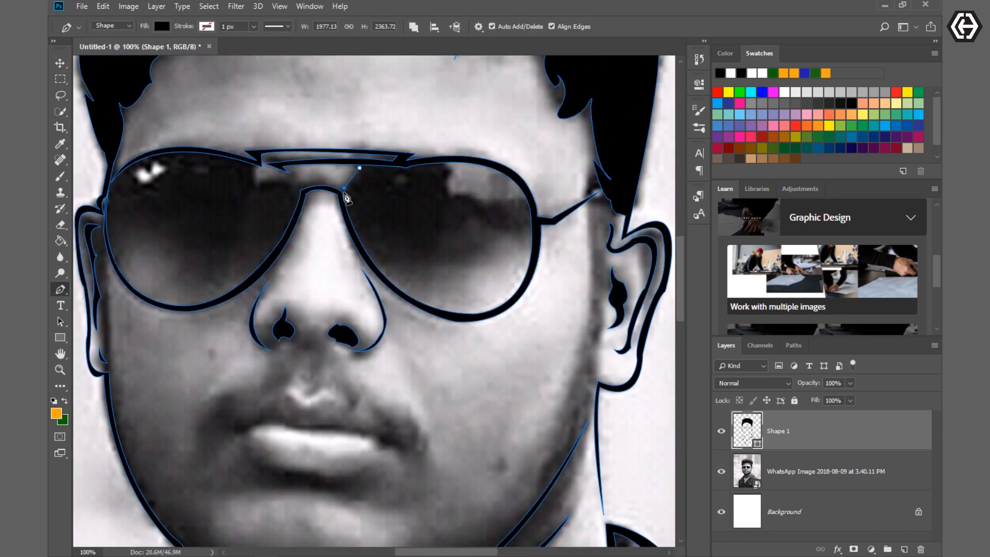
left_click(263, 167)
- Set the shape layer's opacity to 18% and trace the upper lip line from one mouth corner to the other
scroll(388, 411, "down", 5)
left_click_drag(244, 280, 266, 266)
key("1")
key("8")
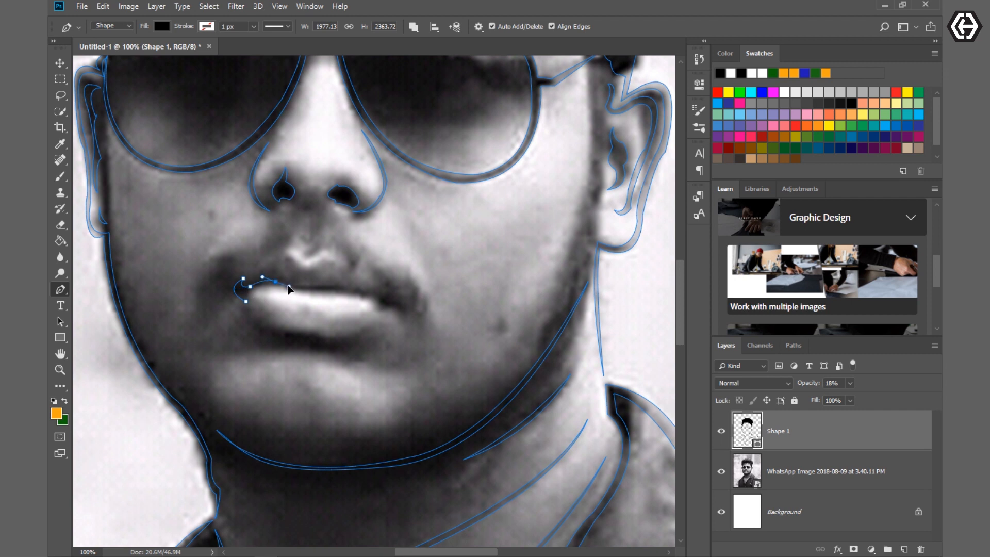
left_click(321, 286)
left_click(349, 292)
left_click(359, 290)
left_click(369, 293)
left_click(383, 300)
left_click(408, 311)
- Trace the lower lip shadow and the small notch above the upper lip, then restore the shape layer's opacity to 100%
key("0")
key("0")
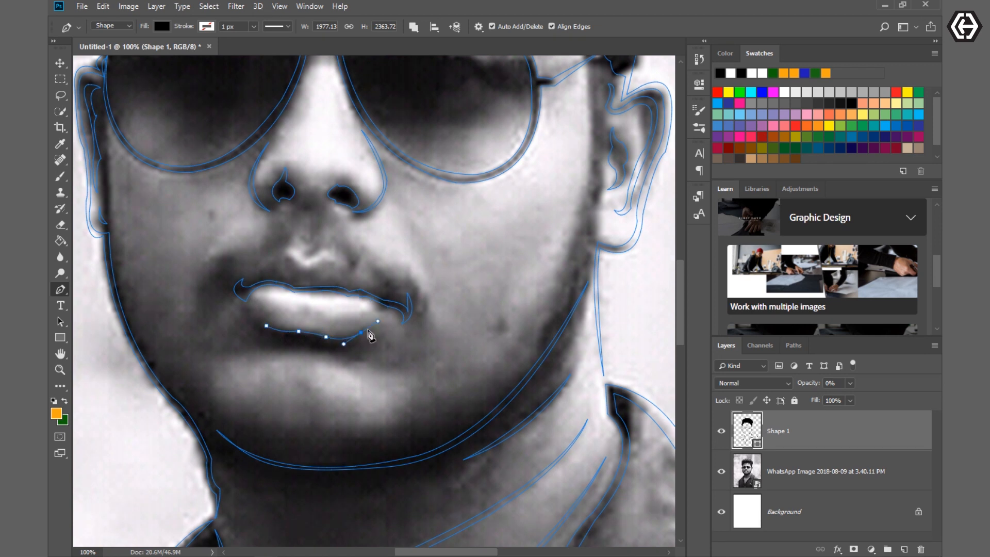
left_click(295, 250)
left_click(307, 257)
left_click_drag(803, 384, 900, 386)
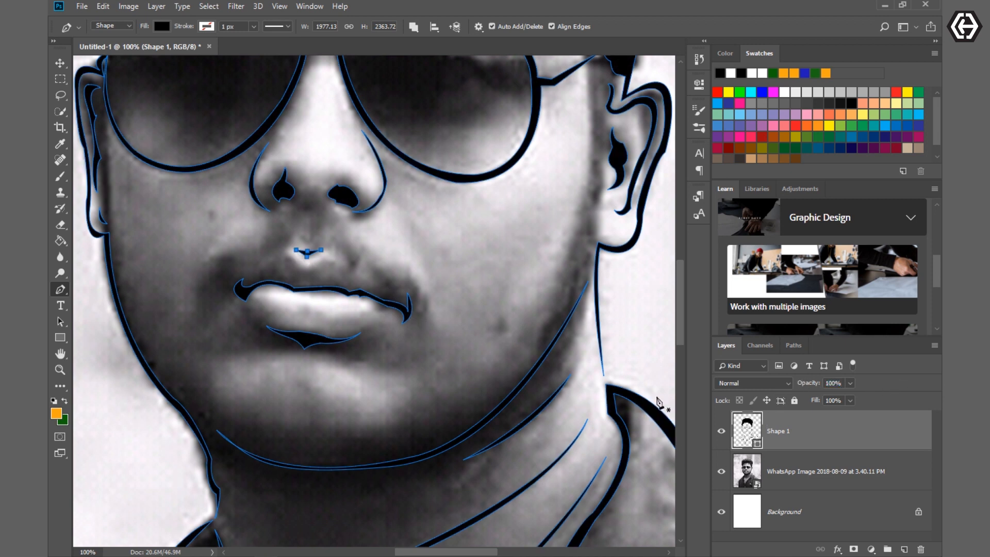
- Hide the photo layer to review the finished line art, then show the photo again
left_click(60, 63)
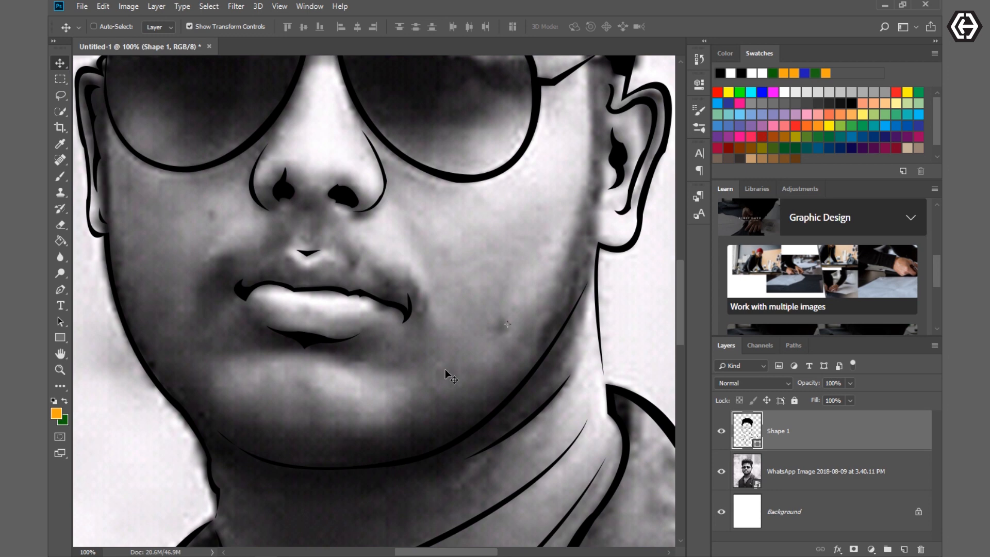
left_click(722, 471)
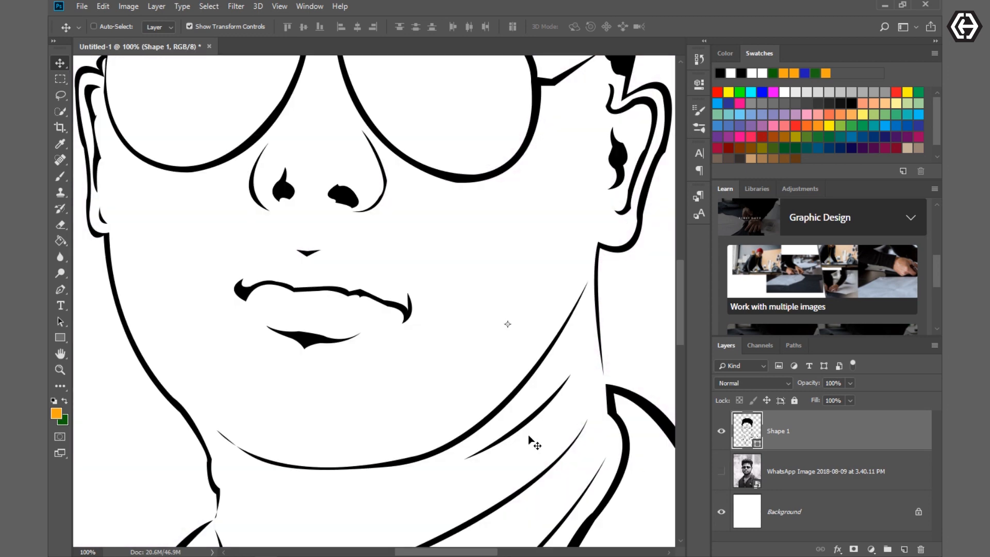
key("ctrl+0")
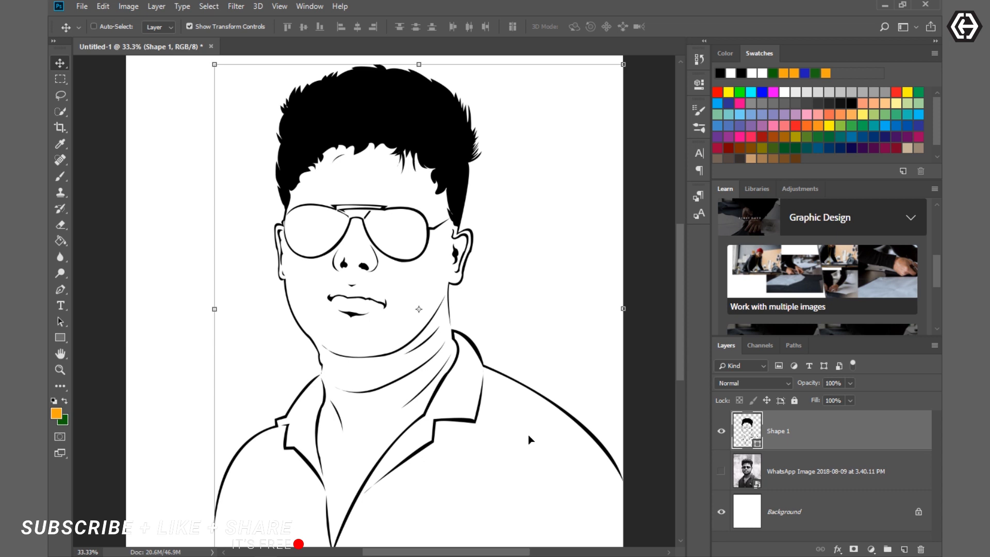
left_click(722, 472)
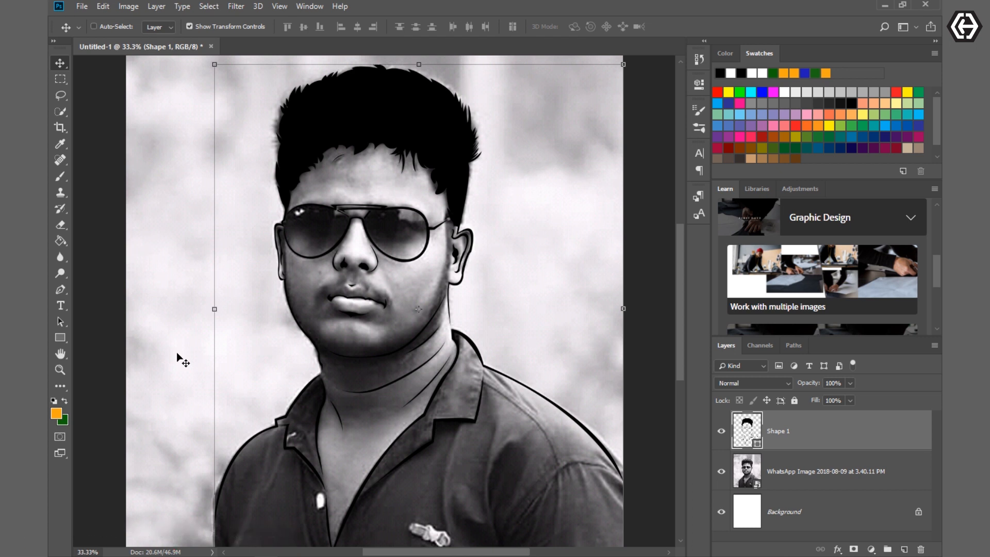
- Posterize the photo layer to 6 levels
left_click(807, 471)
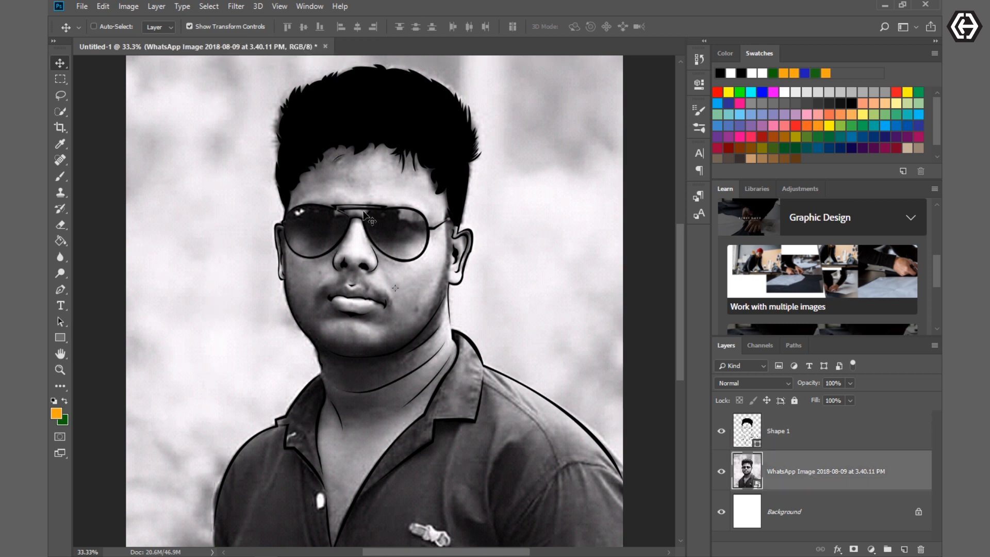
left_click(129, 7)
mouse_move(217, 41)
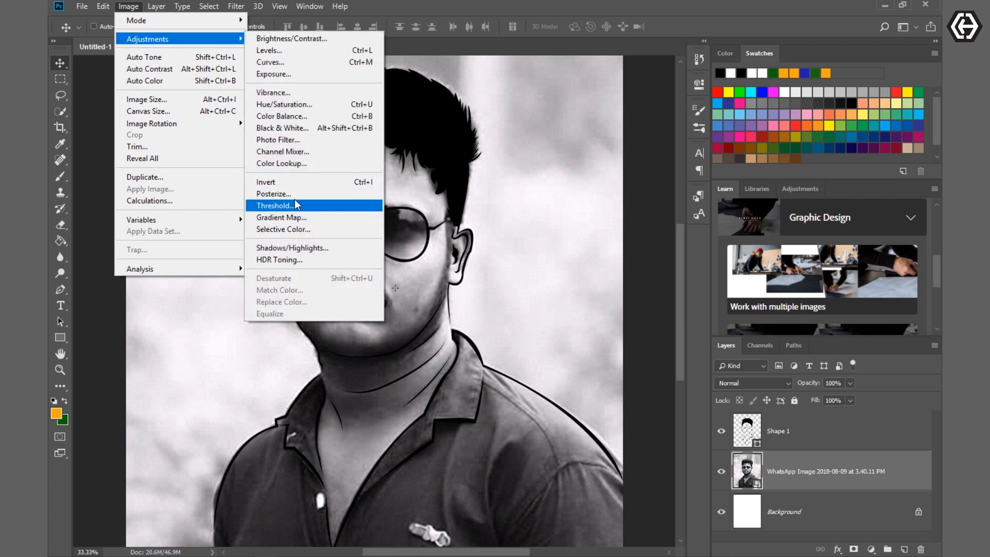
left_click(310, 194)
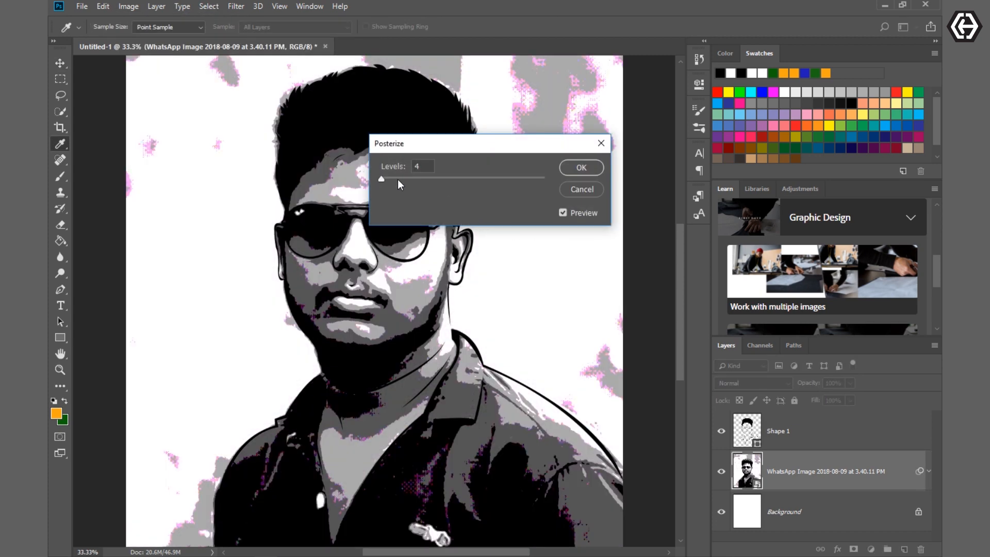
left_click_drag(382, 177, 382, 178)
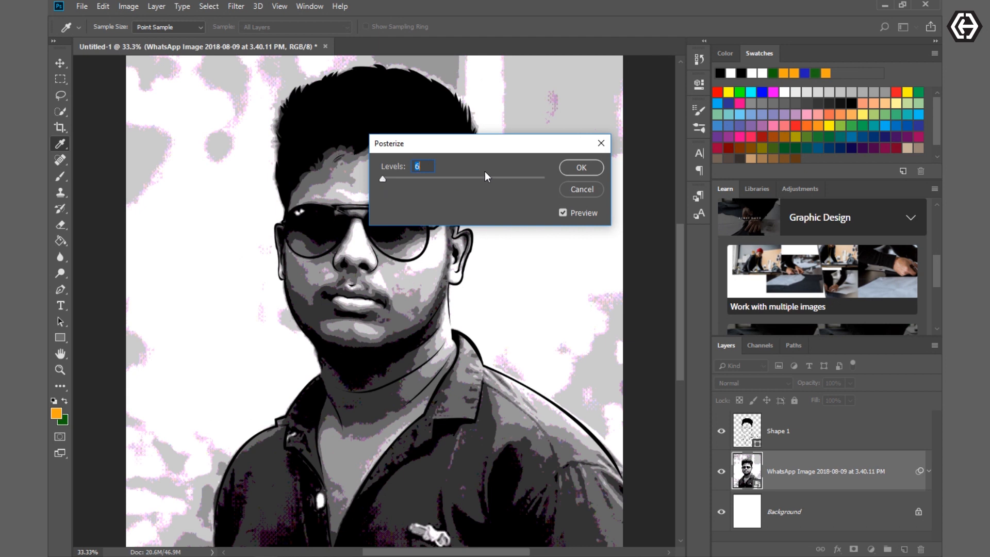
left_click(582, 167)
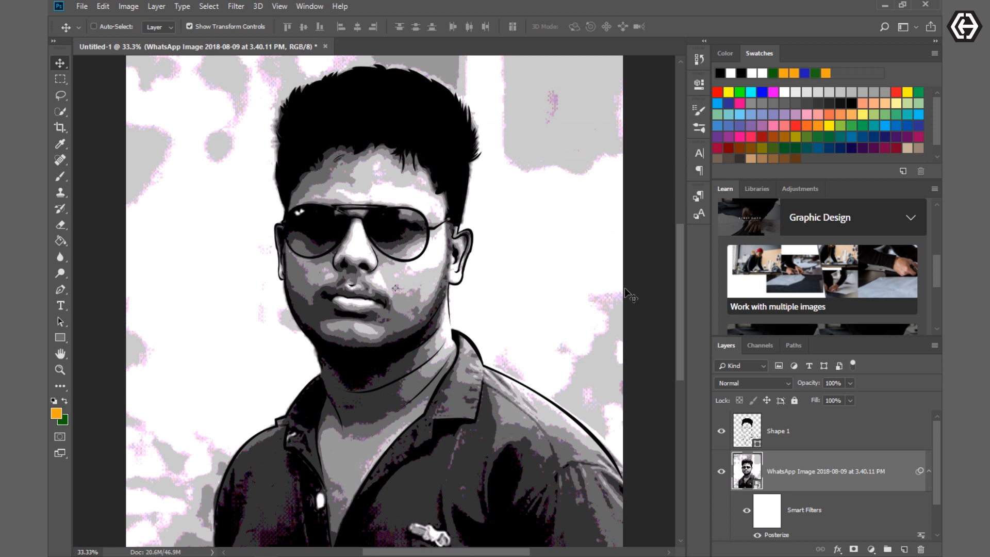
- Select the line-art shape layer and sample the mid-grey #999999 from the cheek as the foreground colour
left_click(784, 435)
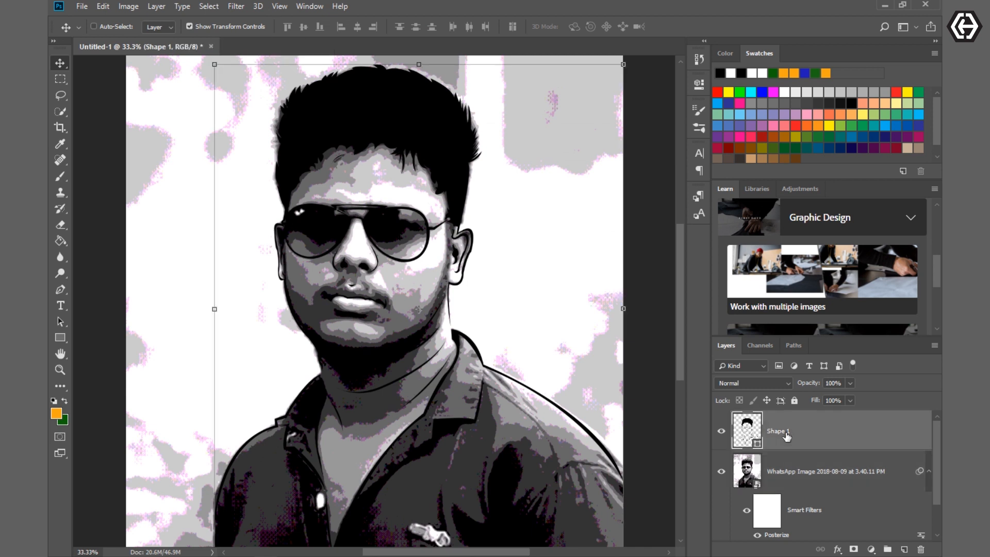
left_click(58, 290)
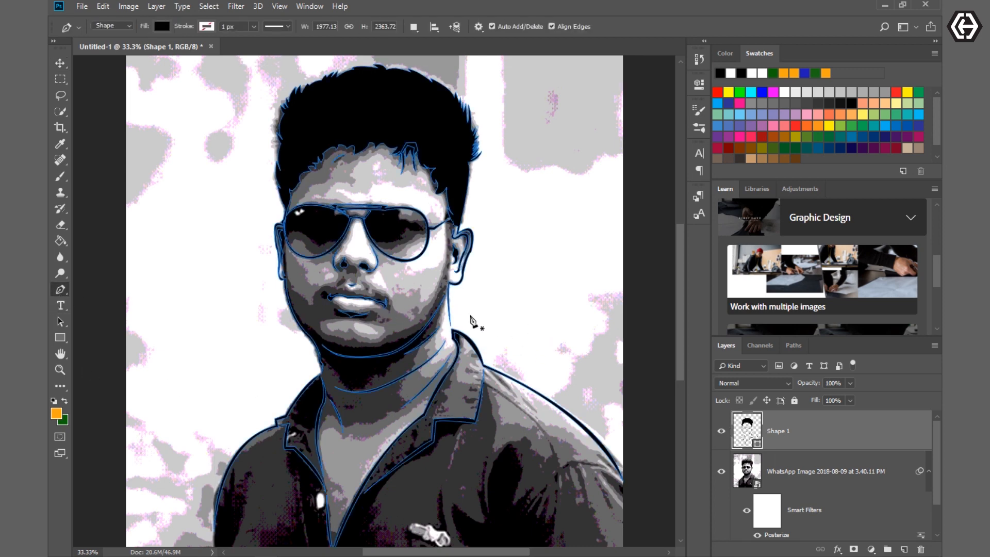
key("ctrl+plus")
key("ctrl+plus")
key("ctrl+plus")
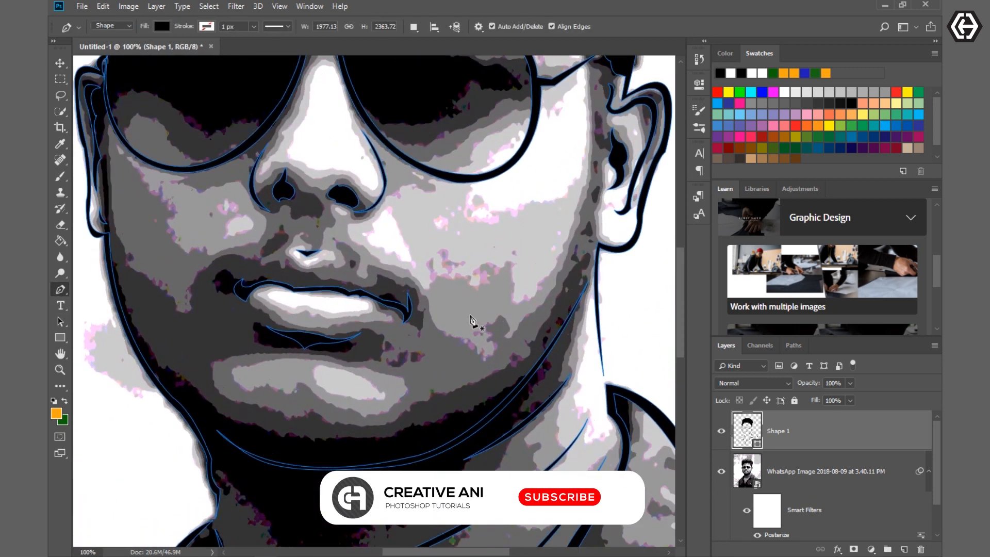
scroll(392, 345, "up", 5)
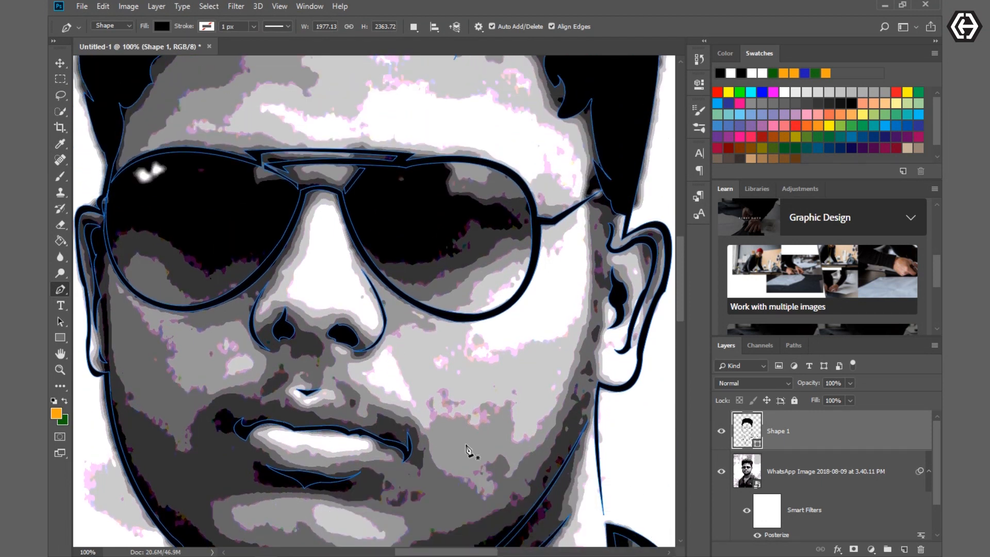
left_click(57, 415)
left_click(149, 383)
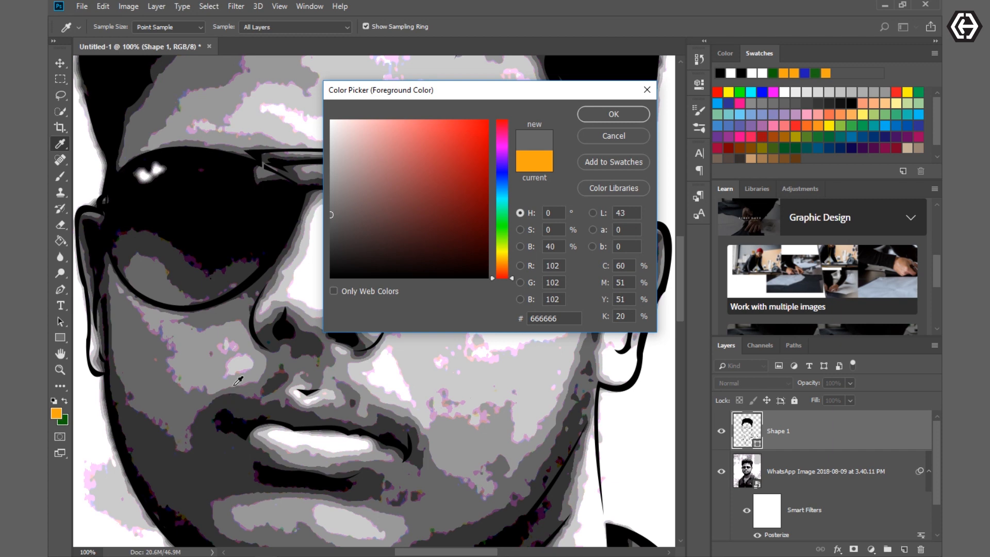
left_click(194, 351)
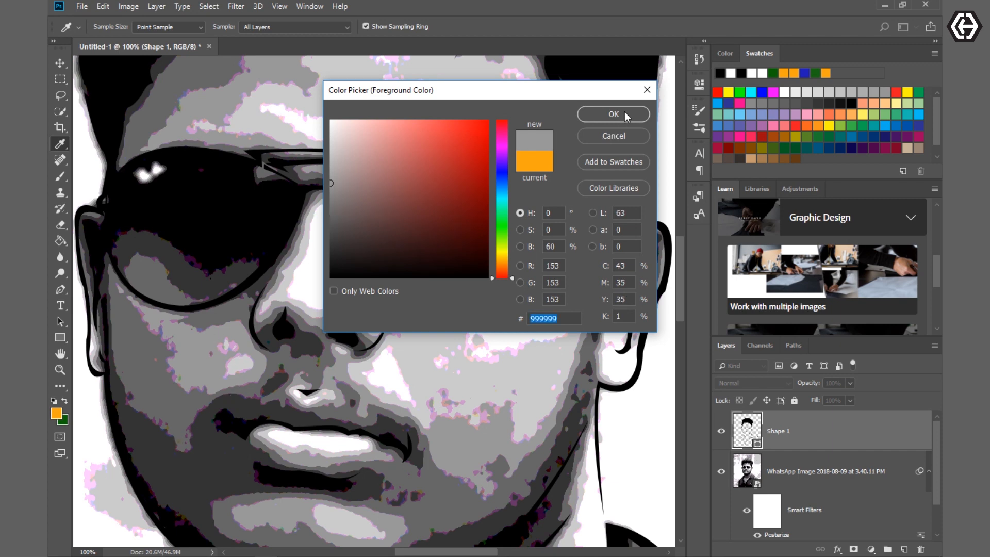
left_click(613, 114)
key("p")
scroll(476, 340, "up", 2)
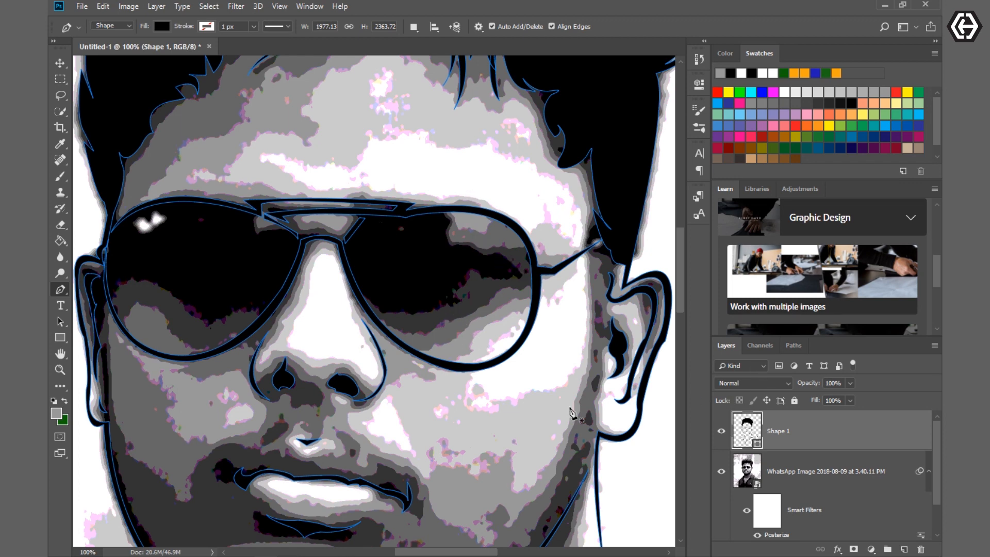
- Replace the foreground colour with pure white, #ffffff, and return to the Pen tool
key("i")
left_click(57, 413)
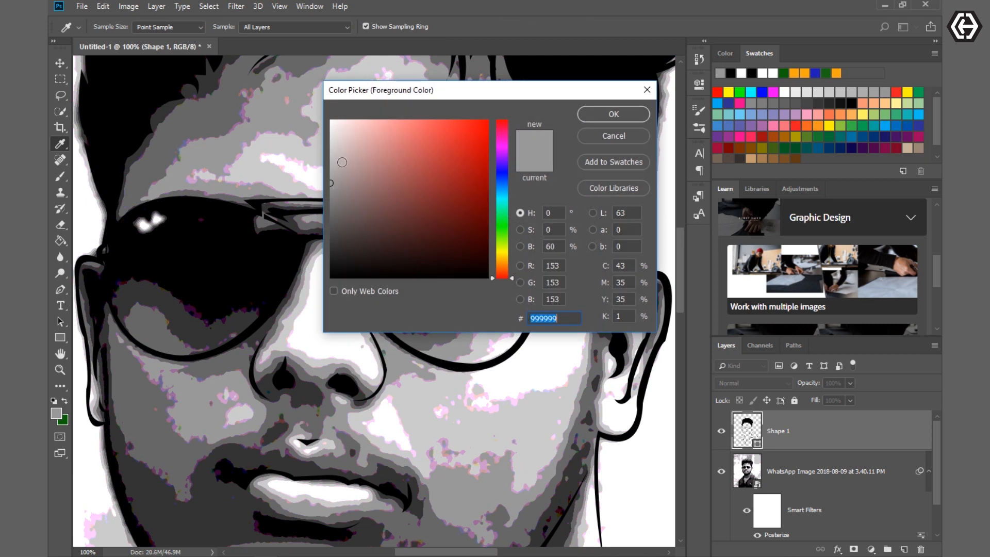
left_click_drag(395, 92, 408, 228)
left_click(440, 166)
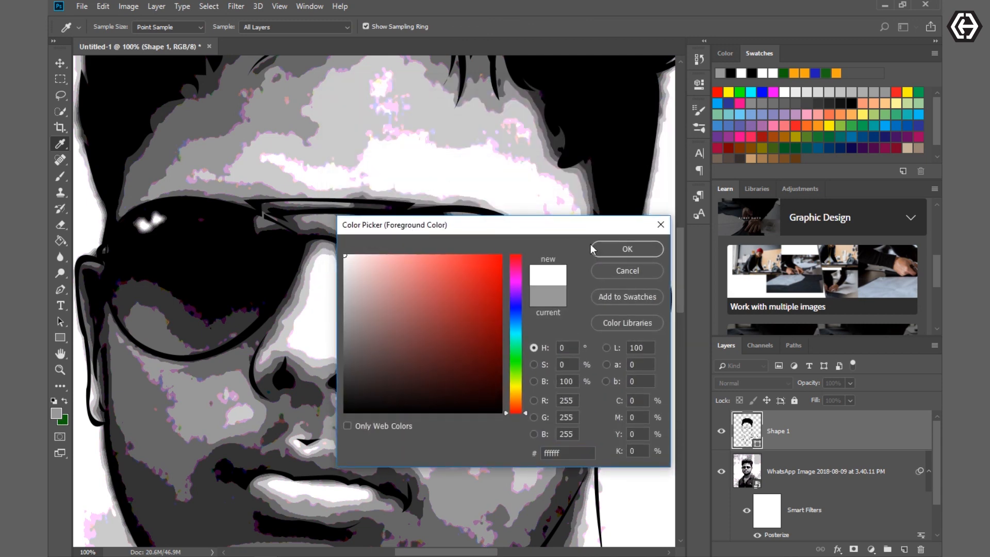
left_click(627, 249)
key("p")
- Start a new skin shape in Combine Shapes mode, tracing from the neckline's V tip up the shirt opening to the collar fold
scroll(238, 308, "up", 1)
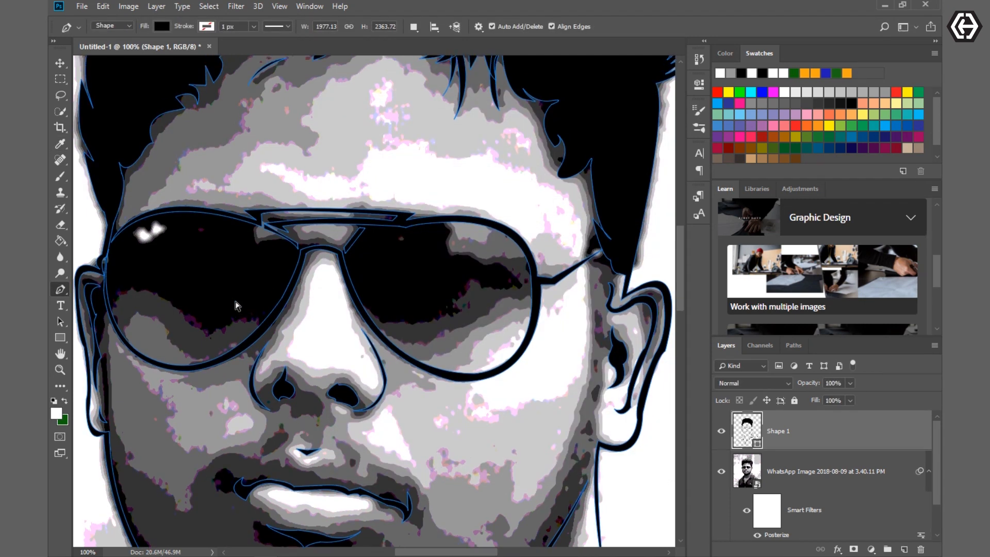
key("ctrl+minus")
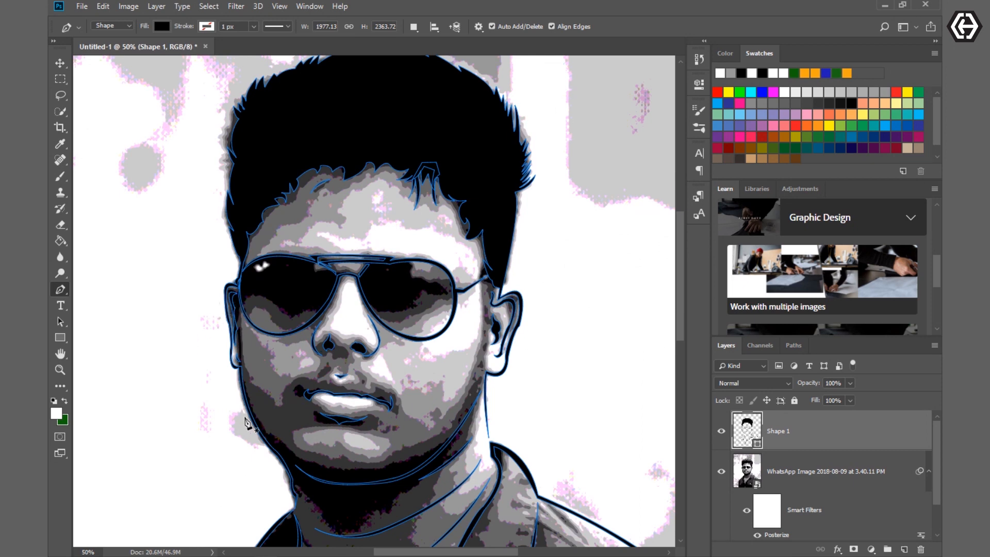
key("ctrl+plus")
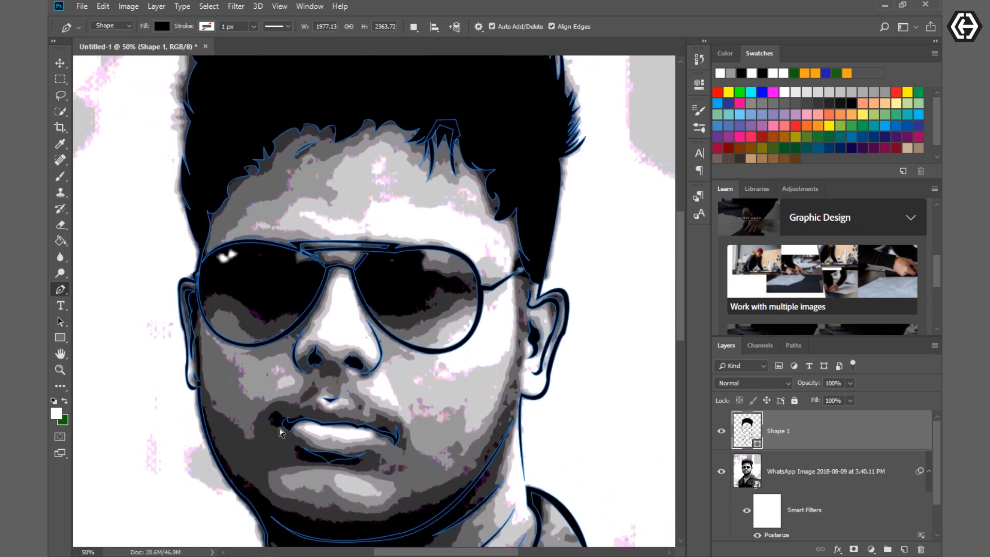
scroll(277, 437, "down", 10)
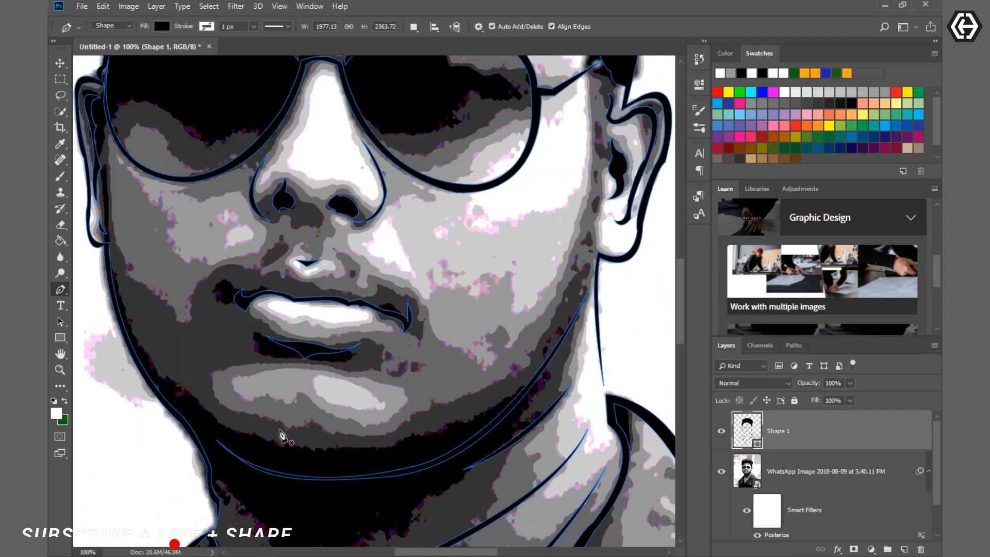
scroll(296, 436, "down", 10)
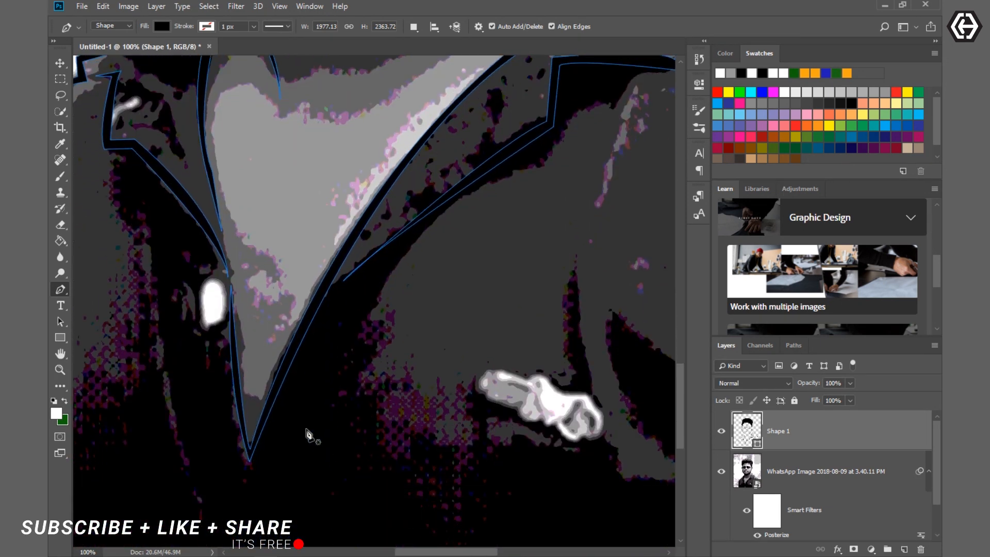
left_click(251, 453)
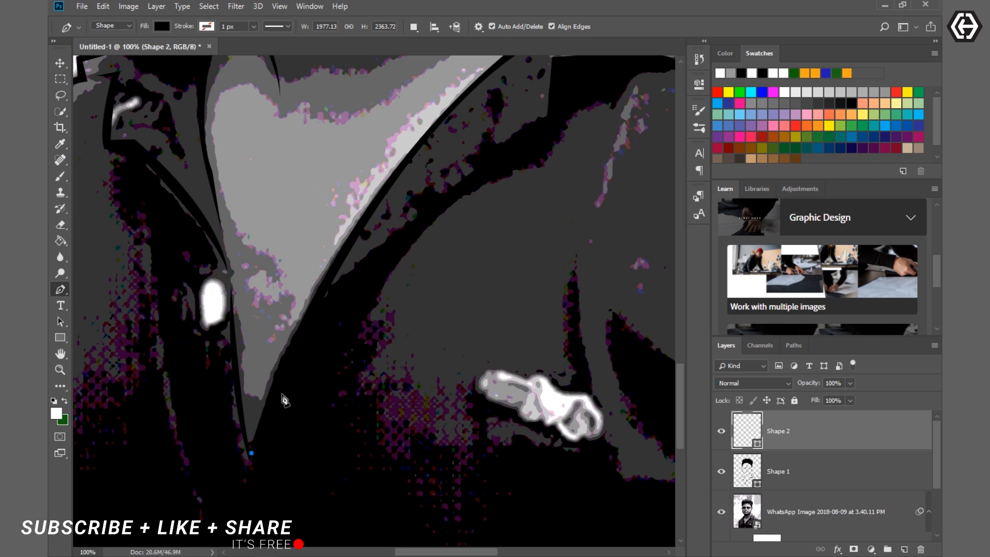
left_click(412, 28)
left_click(438, 53)
left_click_drag(375, 208, 421, 180)
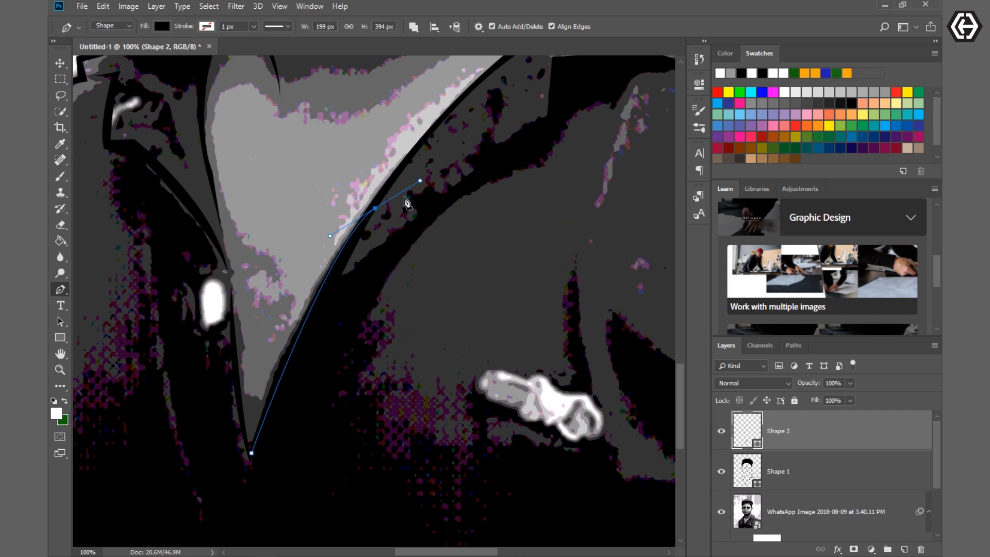
left_click(375, 209, "alt")
scroll(449, 274, "up", 5)
left_click_drag(523, 241, 578, 226)
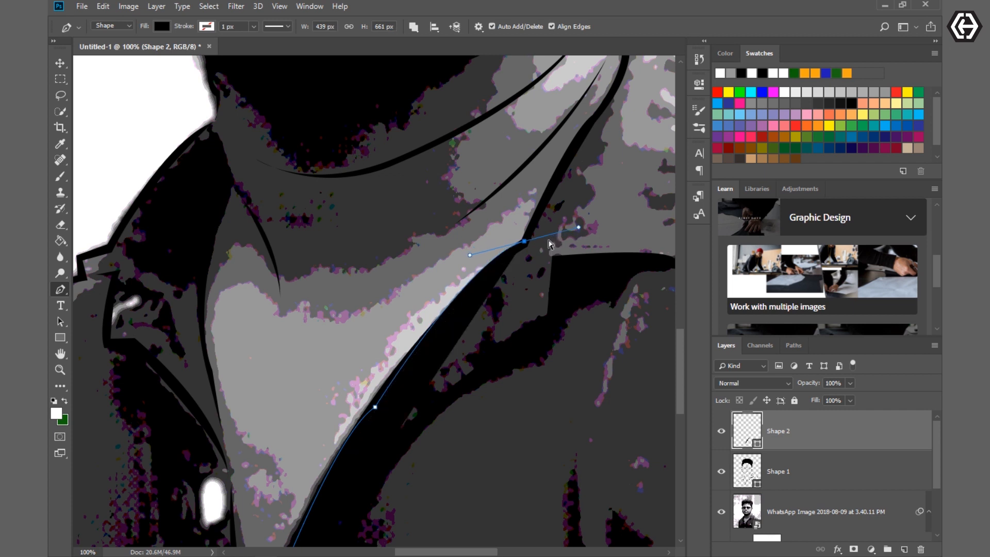
key("ctrl+z")
left_click_drag(524, 248, 584, 225)
- Set the new skin shape's layer opacity to 44% and its fill to white, #ffffff
left_click_drag(813, 388, 784, 382)
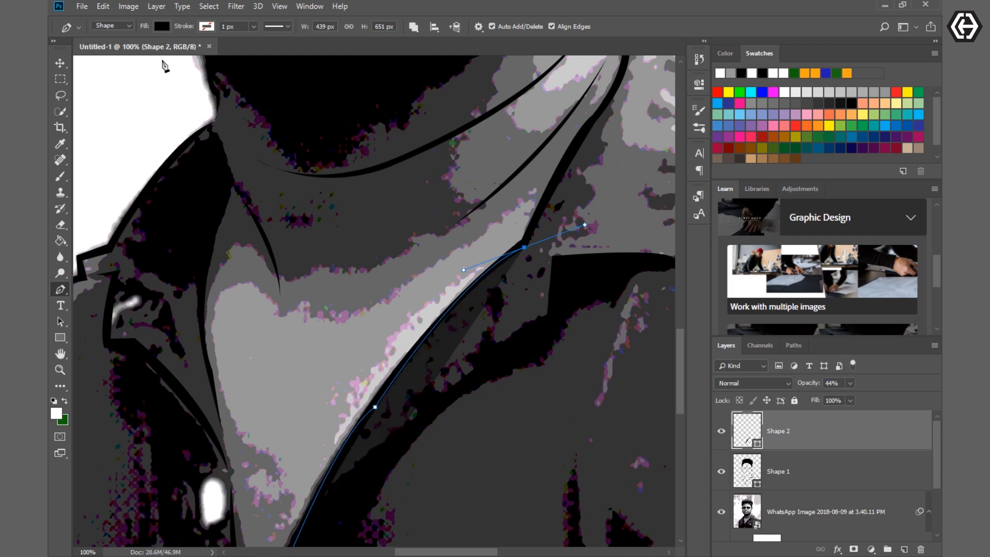
left_click(162, 26)
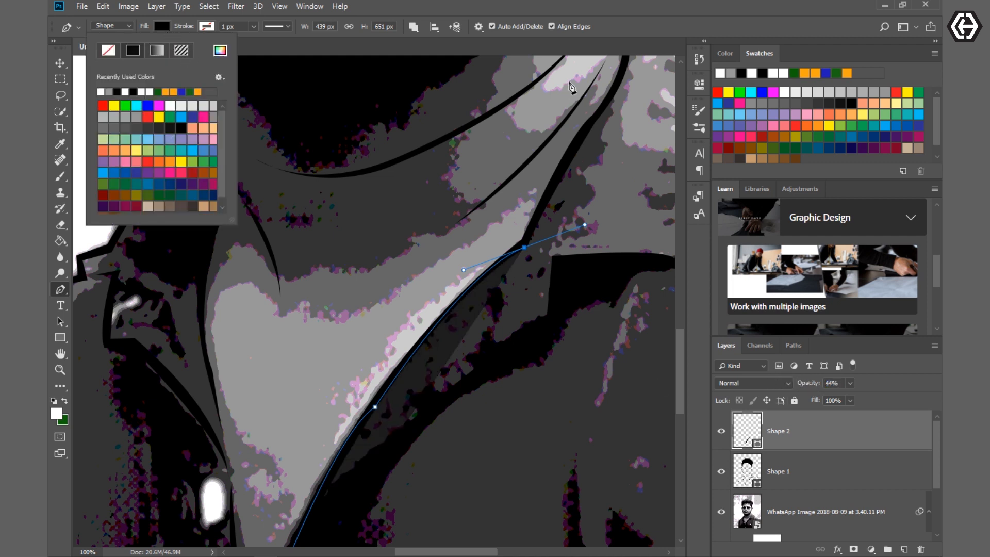
left_click_drag(681, 338, 682, 268)
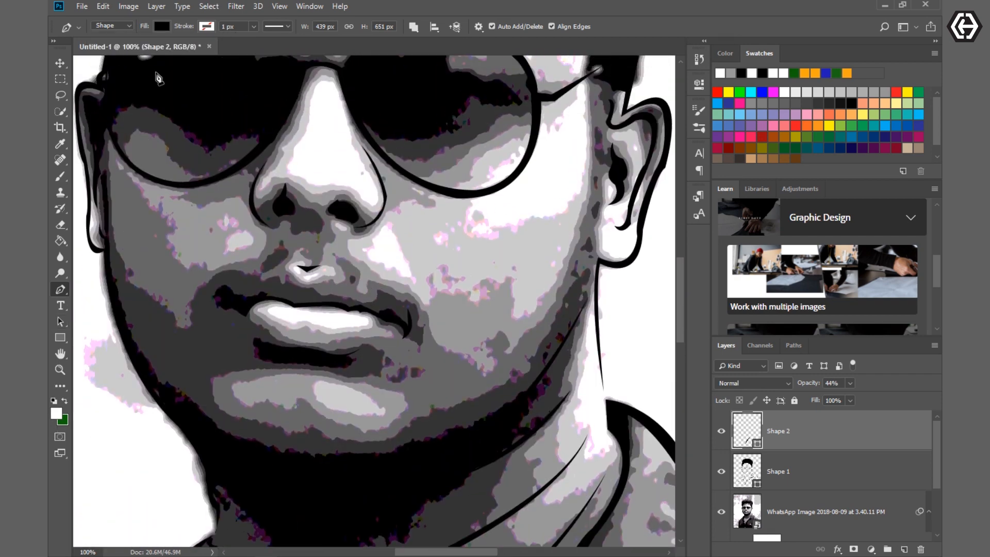
left_click(162, 28)
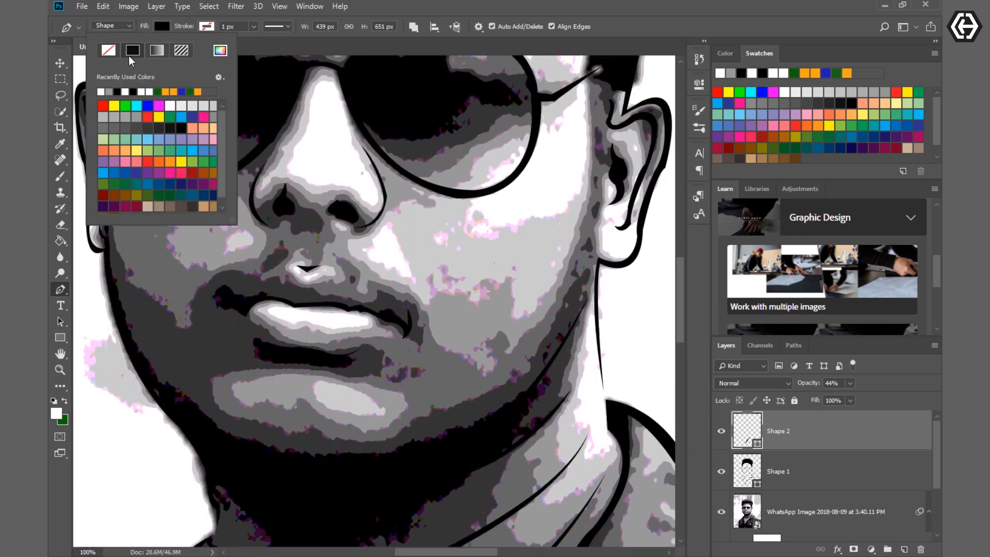
left_click(220, 50)
left_click(539, 156)
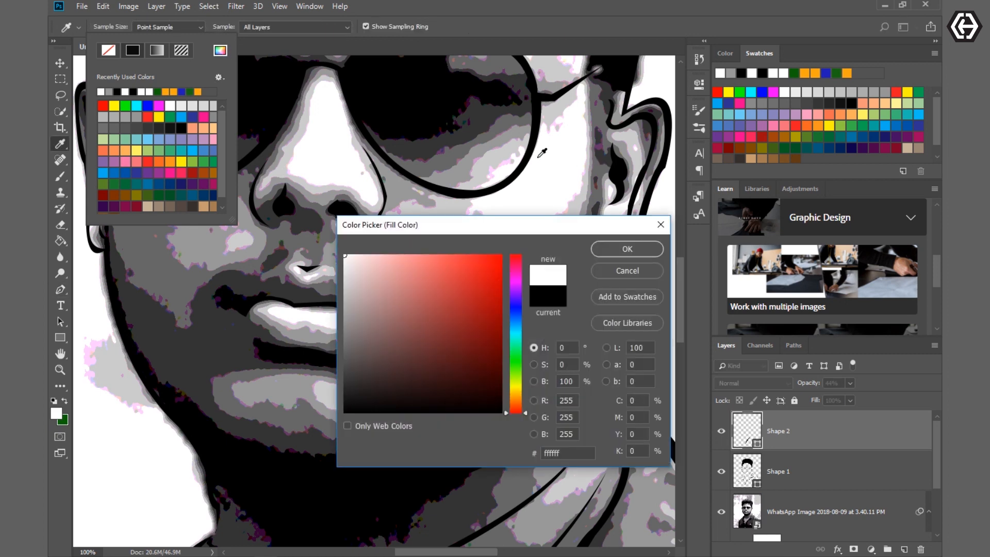
left_click(595, 248)
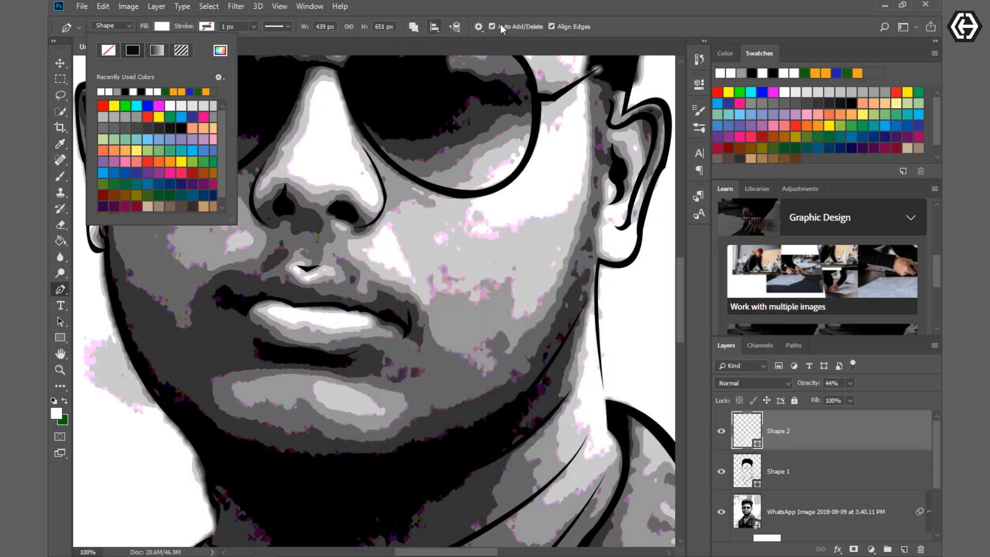
left_click(571, 6)
scroll(573, 486, "down", 8)
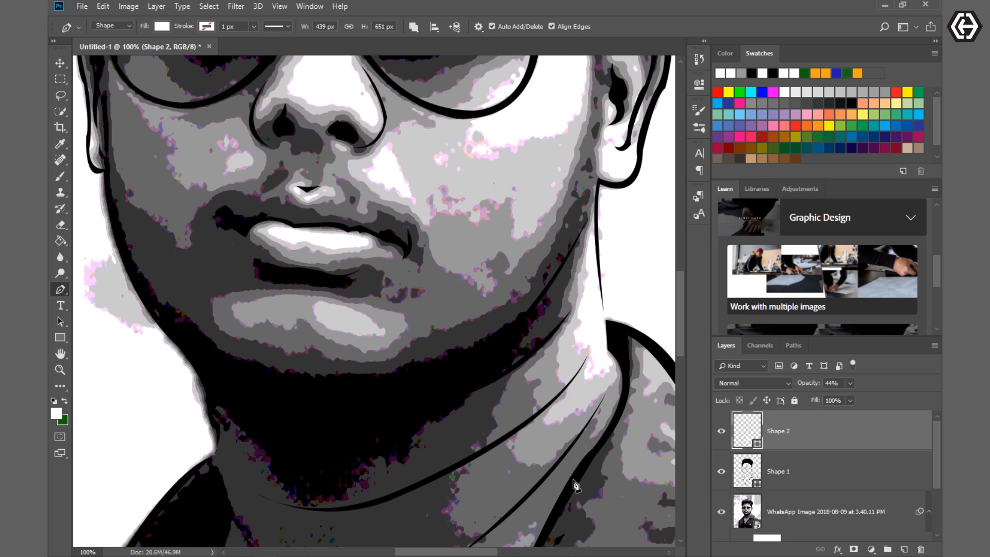
- Continue the skin path along the inner collar edge and up the side of the neck to the earlobe
left_click(569, 414)
left_click(580, 390)
left_click(596, 370)
left_click(621, 334)
left_click(625, 288)
left_click(619, 264)
scroll(609, 251, "up", 3)
left_click(607, 303)
left_click_drag(601, 160, 611, 120)
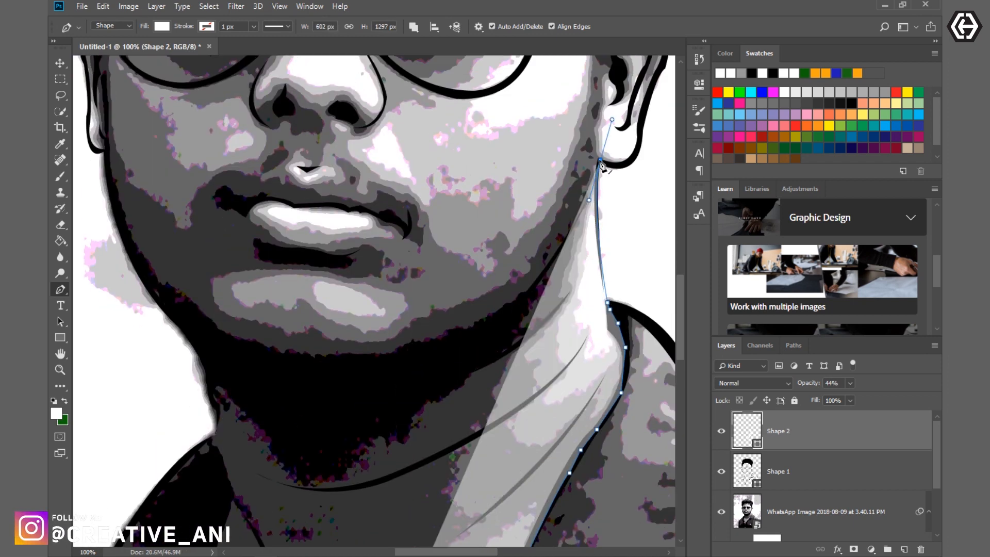
- Lower the skin layer's opacity to 0% and trace the outer edge of the ear up to the hair
scroll(601, 160, "right", 4)
left_click_drag(807, 383, 776, 385)
scroll(413, 206, "up", 2)
left_click_drag(432, 257, 448, 246)
left_click(441, 238)
left_click(440, 222)
scroll(467, 148, "up", 3)
left_click(466, 257)
left_click(423, 254)
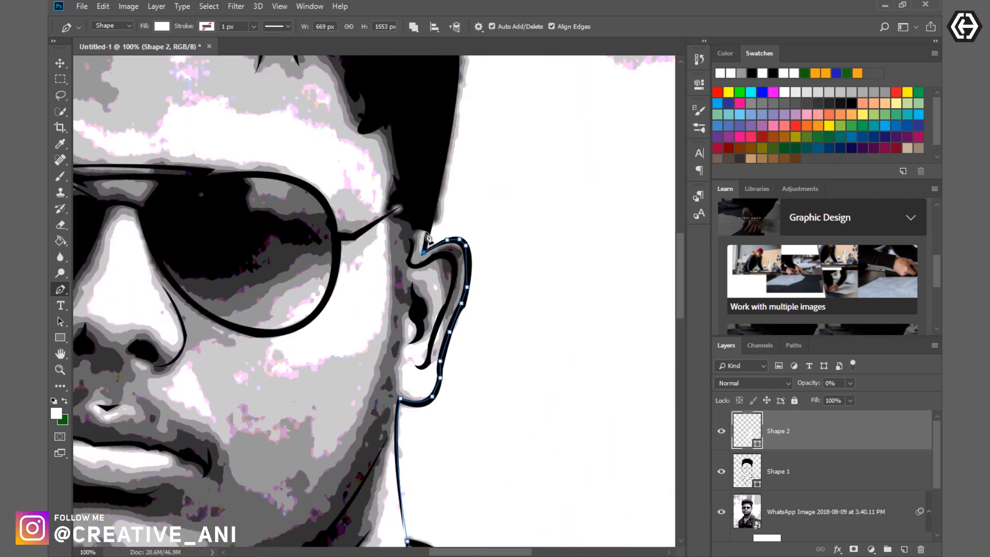
- Carry the skin path through the hair above the forehead and down around the opposite ear to its lobe
left_click(370, 186)
scroll(303, 221, "left", 4)
left_click(150, 268)
scroll(155, 289, "down", 3)
left_click(115, 191)
left_click(126, 303)
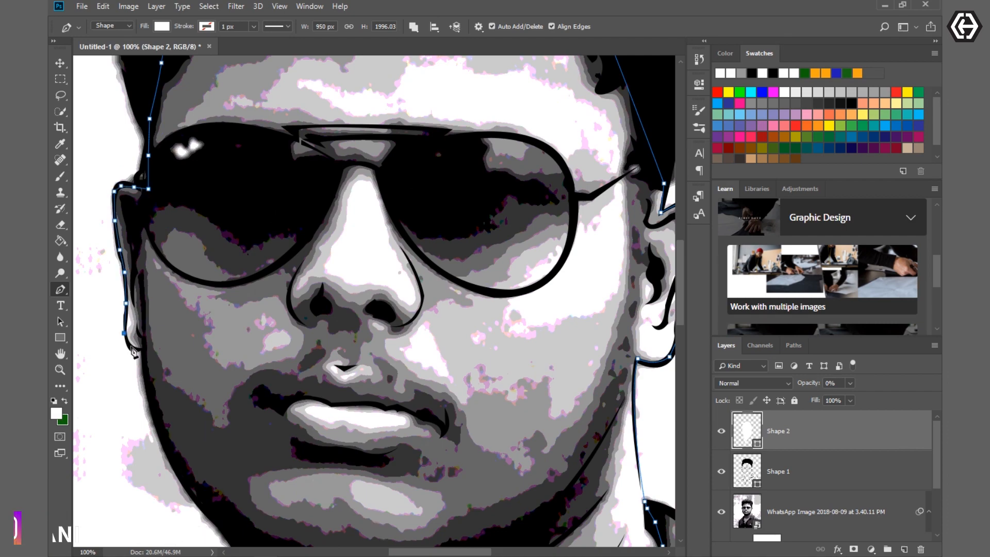
left_click(125, 333)
left_click_drag(143, 350, 152, 352)
- Trace the jaw, neck and inner shirt opening down to the V tip, closing the skin shape
scroll(180, 340, "down", 5)
left_click_drag(223, 377, 290, 418)
scroll(225, 378, "down", 3)
left_click(236, 310)
left_click(250, 363)
scroll(251, 366, "down", 3)
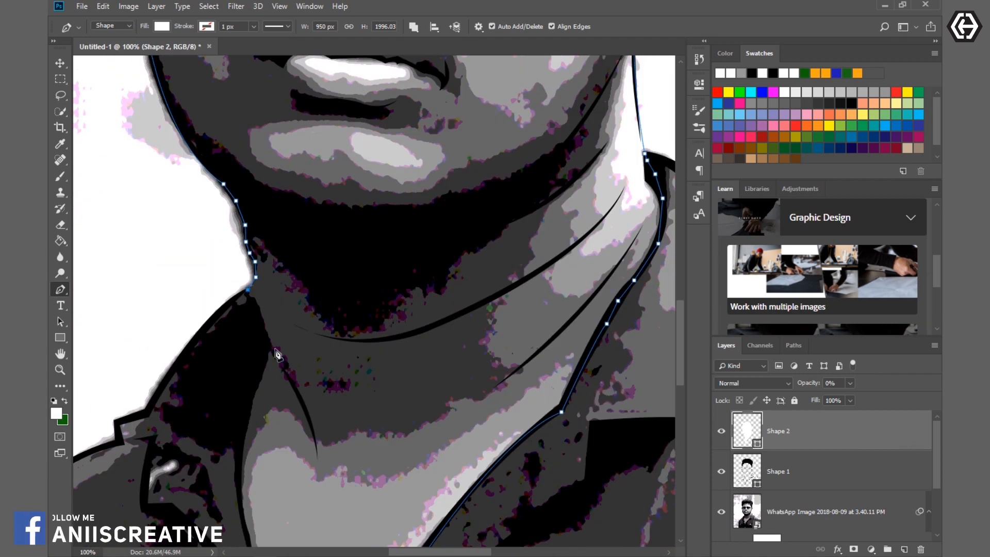
left_click(265, 296)
left_click_drag(239, 399, 237, 419)
scroll(238, 413, "down", 5)
left_click_drag(264, 326, 270, 344)
scroll(270, 350, "down", 1)
left_click(270, 315)
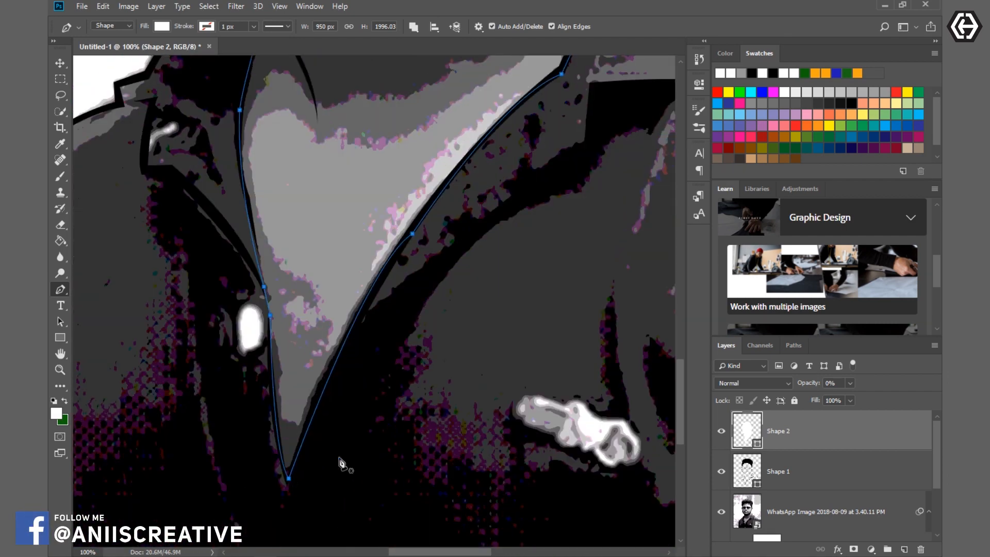
- Set the skin shape's fill colour to white (ffffff)
key("ctrl+minus")
key("ctrl+minus")
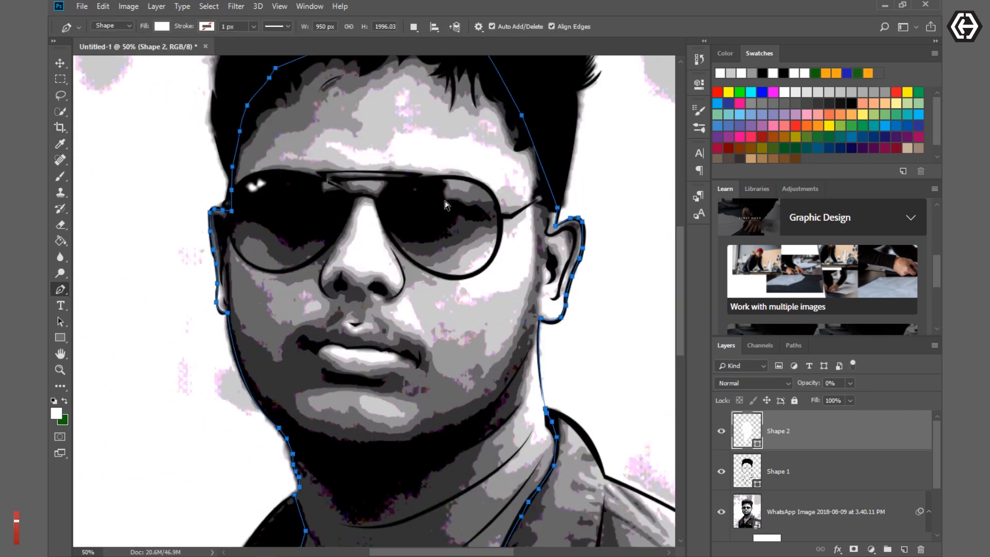
key("ctrl+plus")
scroll(565, 264, "up", 3)
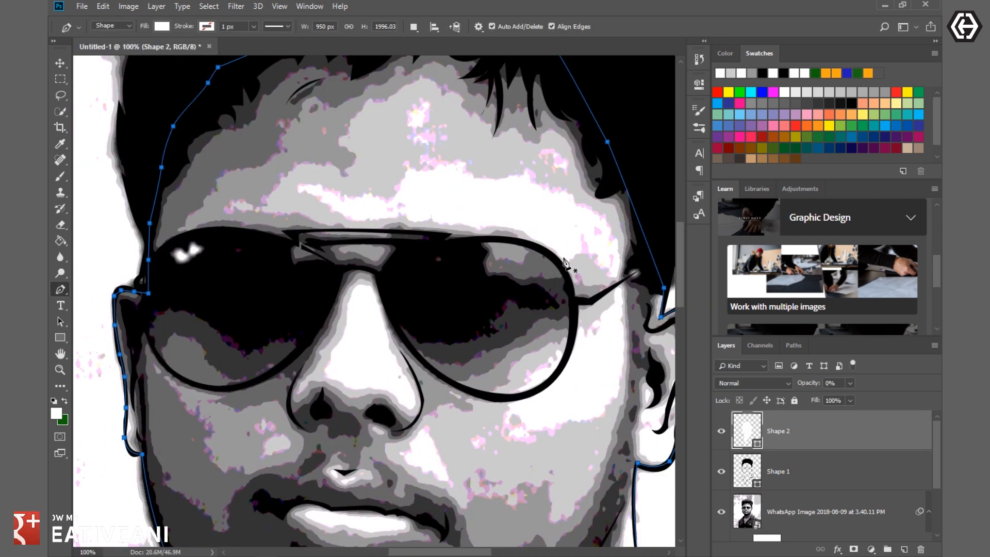
- Trace the upper edge of the forehead highlight from the temple to its far tip as a new shape with a light grey fill
left_click(617, 276)
left_click_drag(500, 179, 382, 188)
left_click(500, 179, "alt")
left_click_drag(463, 160, 464, 130)
left_click(463, 160, "alt")
left_click_drag(406, 163, 380, 138)
left_click(406, 163, "alt")
left_click_drag(370, 203, 420, 238)
left_click(341, 193)
left_click(304, 179)
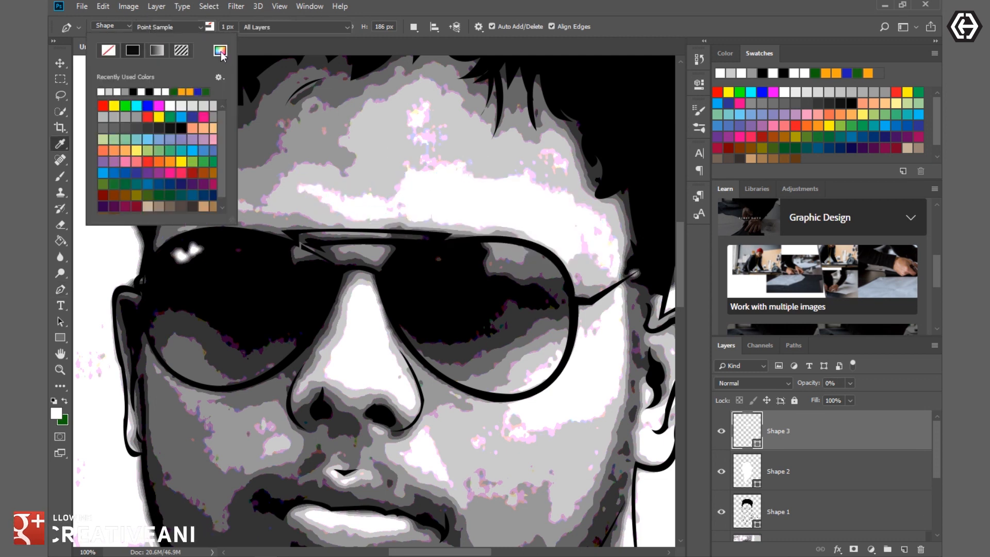
left_click(542, 248, "alt")
mouse_move(543, 248)
left_mouse_down()
mouse_move(572, 282)
mouse_move(578, 310)
left_mouse_up()
key("ctrl+alt+z")
key("ctrl+alt+z")
- Continue the light grey path along the highlight's lower edge and around the temple highlight to the outer rim of the sunglasses
left_click(379, 218)
left_click(558, 259, "alt")
left_click(569, 266)
left_click_drag(615, 282, 628, 320)
left_click(615, 283, "alt")
left_click_drag(584, 338, 553, 335)
left_click(584, 337, "alt")
left_click(570, 326, "alt")
- Run the path along the top rim of the sunglasses, across the bridge to the outer corner of the opposite lens
left_click_drag(508, 241, 427, 233)
left_click(509, 242, "alt")
left_click(419, 246)
left_click(401, 244)
left_click(323, 241)
left_click(302, 239)
left_click(293, 236)
left_click(270, 240)
left_click(170, 254)
- Carry the path around the forehead through the hair and back down to the temple beside the highlight
scroll(169, 254, "down", 1)
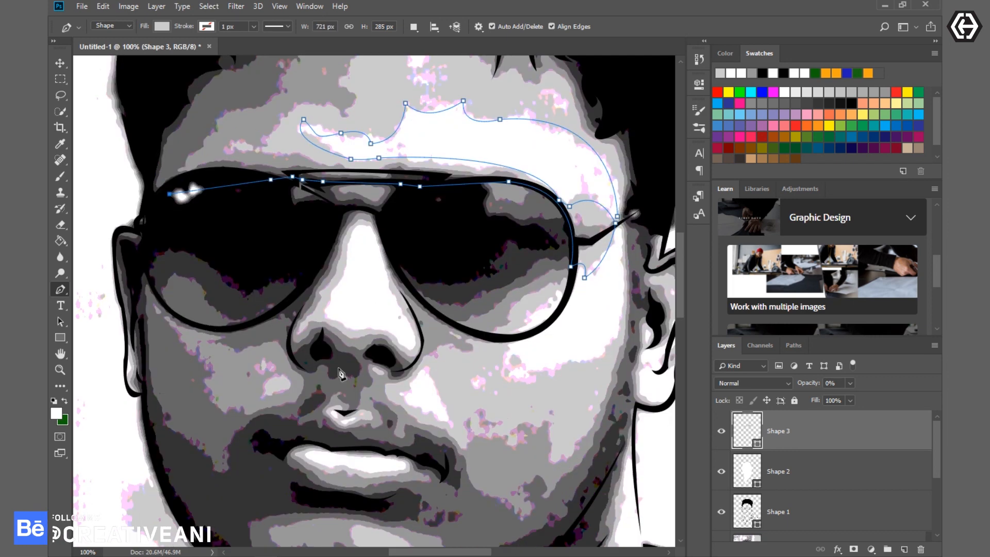
left_click(144, 240)
left_click(166, 195)
left_click(649, 279)
left_click(617, 325)
- Trace the cheek highlight beneath the lens, then follow the lens's lower rim up to the bridge of the nose
scroll(456, 254, "down", 3)
left_click(623, 199)
left_click_drag(567, 339, 490, 356)
left_click_drag(522, 363, 517, 380)
left_click(510, 308)
left_click(407, 254)
left_click(375, 188)
- Outline the small cheek highlight beside the nostril and bring the path along the nostril's underside
left_click_drag(416, 334, 394, 344)
left_click(415, 334, "alt")
left_click_drag(452, 395, 433, 410)
left_click(452, 395, "alt")
left_click_drag(415, 345, 432, 314)
left_click(408, 337)
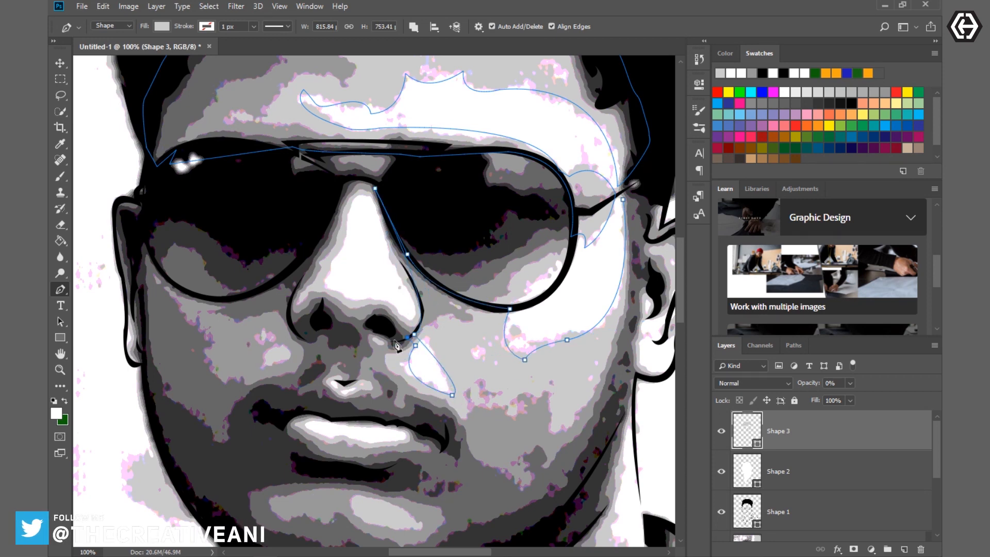
left_click(391, 341)
- Trace the light grey area below the nose and along the edge of the moustache above the upper lip
scroll(465, 370, "down", 1)
left_click(371, 326)
left_click(373, 341)
left_click(382, 349)
left_click(396, 351)
left_click(417, 352)
left_click(432, 353)
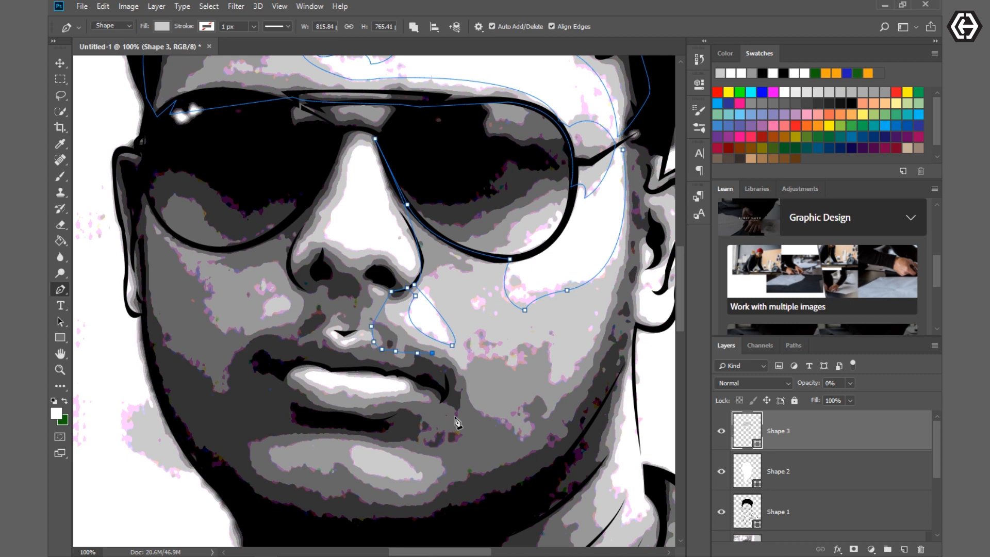
- Continue the path past the corner of the mouth, around the chin's shaded edge and down the neck
left_click(466, 429)
left_click(462, 454)
scroll(487, 472, "down", 1)
left_click(497, 451)
scroll(539, 430, "down", 2)
scroll(555, 428, "down", 4)
left_click(464, 336)
- Extend the path across the base of the neck, down the inner shirt edge and around the V of the opening
scroll(272, 407, "down", 4)
left_click(246, 188)
left_click_drag(256, 358, 283, 429)
left_click(256, 357, "alt")
left_click(267, 401)
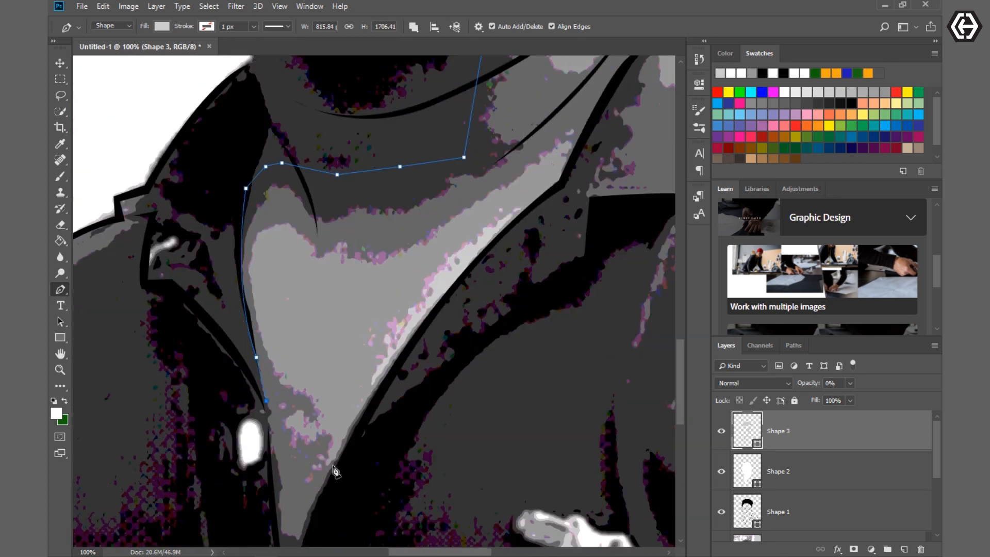
scroll(330, 438, "down", 2)
left_click(324, 386)
left_click(368, 315)
- Trace the chest's light area and follow the opposite collar edge up to the side of the neck
left_click_drag(386, 200, 493, 185)
left_click_drag(451, 148, 471, 103)
scroll(495, 134, "up", 3)
left_click_drag(575, 181, 635, 126)
left_click(603, 240)
left_click(631, 200)
scroll(639, 196, "up", 4)
left_click(655, 185, "alt")
- Trace the bright patch on the side of the neck and run the path up the jaw to the temple
left_click_drag(623, 200, 615, 162)
left_click(623, 201, "alt")
left_click_drag(611, 185, 597, 179)
scroll(628, 250, "up", 8)
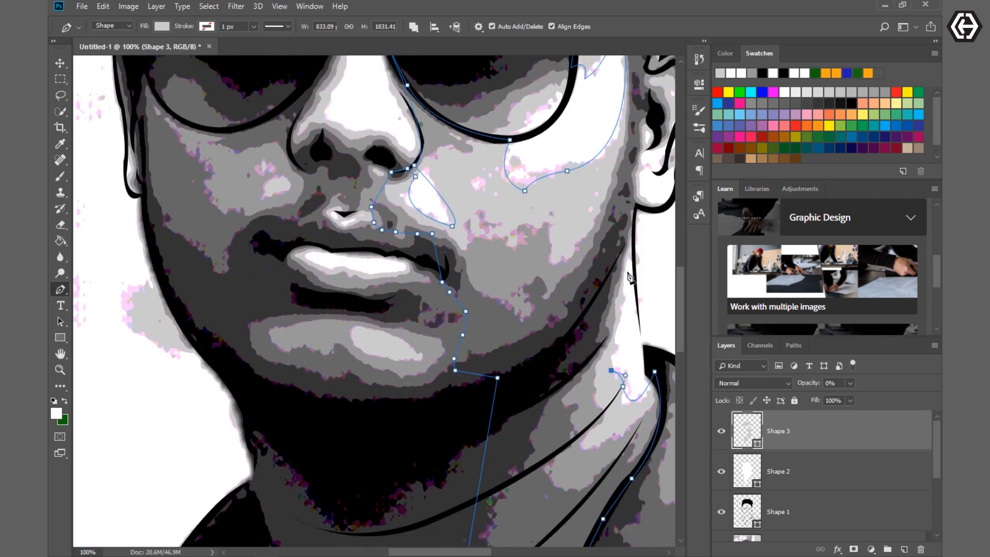
left_click_drag(630, 238, 635, 204)
scroll(629, 206, "up", 7)
left_click(622, 170)
- Set the light grey shape layer's opacity to 100%
scroll(622, 176, "down", 1)
left_click_drag(797, 382, 876, 382)
key("ctrl+minus")
key("ctrl+minus")
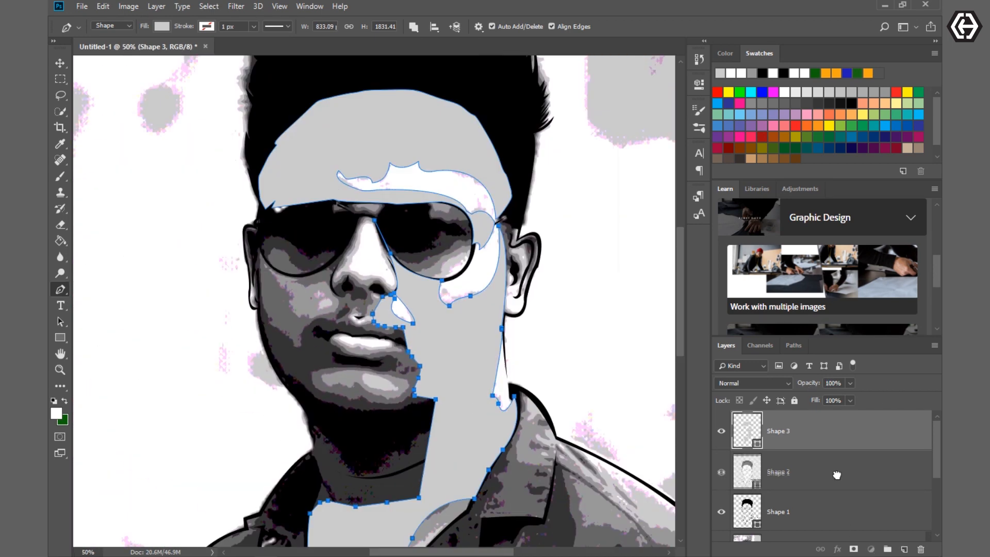
- Move the Shape 1 hair layer above Shape 3 in the layer stack and hide Shape 3
left_click_drag(843, 524, 836, 414)
scroll(607, 462, "down", 1)
scroll(607, 462, "down", 1)
left_click(820, 471)
left_click(721, 471)
scroll(365, 417, "up", 1)
key("ctrl+plus")
key("ctrl+plus")
key("ctrl+minus")
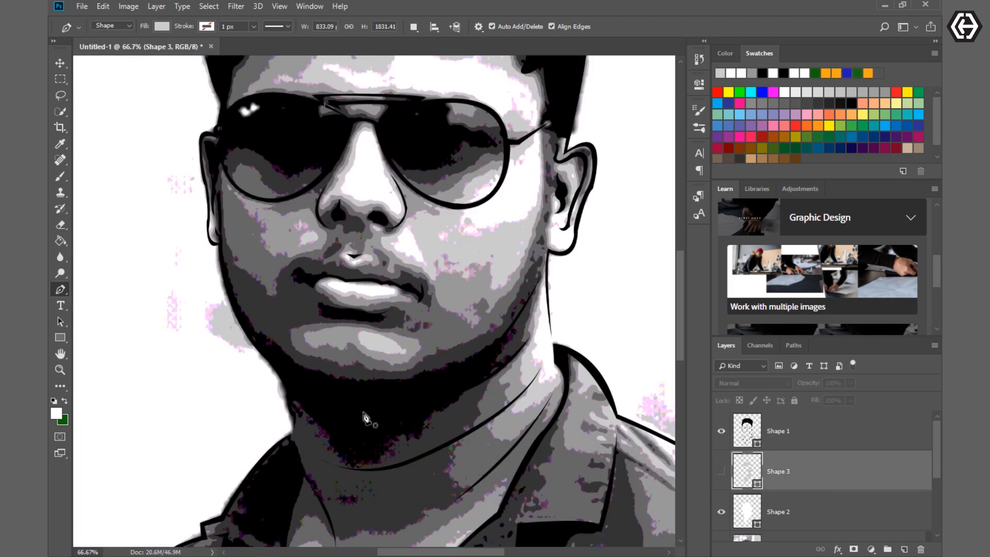
- Start a new shape at the temple and trace the hairline across the top of the forehead
key("ctrl+plus")
scroll(619, 268, "up", 3)
left_click(624, 294)
left_click_drag(600, 234, 591, 237)
left_click(558, 162)
left_click(529, 170)
left_click(459, 108)
left_click_drag(405, 103, 386, 129)
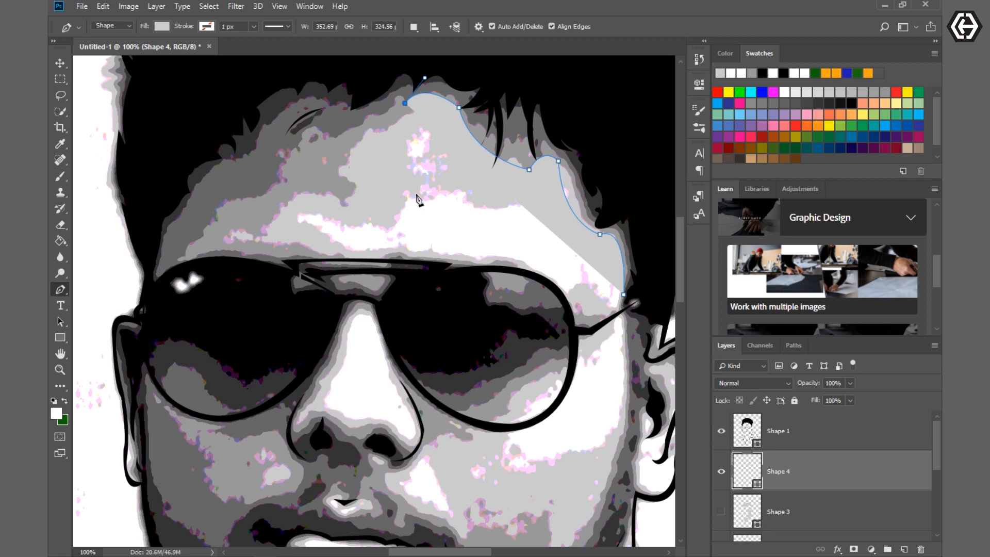
left_click_drag(313, 132, 281, 116)
- Lower the new shape layer's opacity to 0% and sample its fill from the darker grey tone on the forehead
left_click_drag(812, 383, 765, 386)
left_click(162, 27)
left_click(217, 49)
left_click(340, 123)
left_click(618, 248)
- Trace the darker grey forehead area down its shaded side to the sunglasses and around the lens's upper outer corner
left_click_drag(300, 141, 298, 157)
left_click(300, 141, "alt")
left_click_drag(245, 195, 189, 203)
left_click(245, 195, "alt")
left_click_drag(200, 240, 200, 264)
left_click(200, 240, "alt")
left_click(180, 264)
scroll(258, 279, "down", 3)
left_click(270, 201)
left_click_drag(159, 214, 138, 239)
left_click(159, 214, "alt")
- Follow the lower edge of the black reflection inside the lens across to the side of the nose
scroll(270, 341, "down", 3)
scroll(324, 385, "up", 1)
left_click_drag(165, 207, 172, 223)
left_click(165, 208, "alt")
left_click(226, 215)
left_click(247, 222)
left_click(276, 225)
left_click(302, 228)
left_click(313, 231)
- Bring the path down the side of the nose and back across the cheek just below the lens rim
left_click(306, 331, "alt")
left_click(277, 300)
left_click(236, 316)
left_click(213, 302)
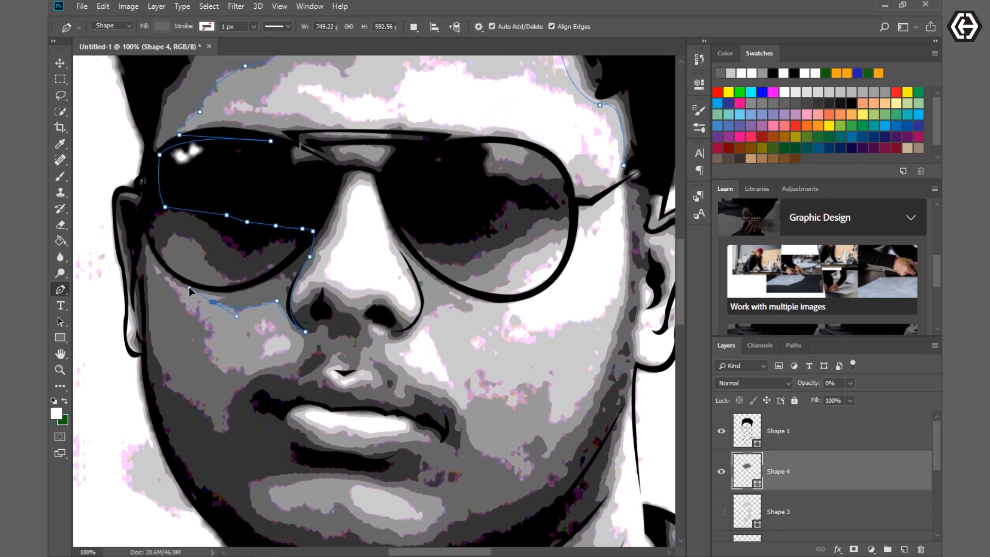
- Trace around the lighter cheek patch beside the nose, then past the mouth corner and down to the jaw
left_click(195, 330)
left_click(220, 337)
left_click(262, 370)
left_click(299, 363)
left_click(303, 344)
left_click(305, 384)
left_click(232, 432)
left_click(232, 451)
left_click(222, 471)
left_click(210, 474)
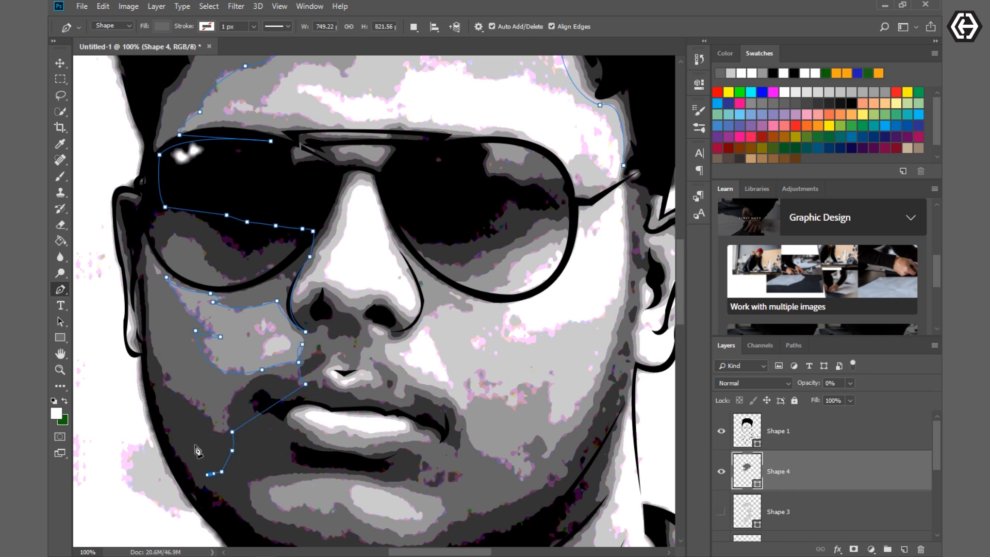
- Continue the path up the jawline and along the outer edge of the ear on the shaded side
scroll(195, 446, "down", 3)
left_click(170, 343)
left_click(157, 326)
left_click(138, 284)
left_click(133, 251)
left_click(124, 199)
left_click(119, 150)
left_click(139, 129)
- Run the path up through the hair and over the forehead, back to the temple on the lit side
scroll(162, 135, "up", 3)
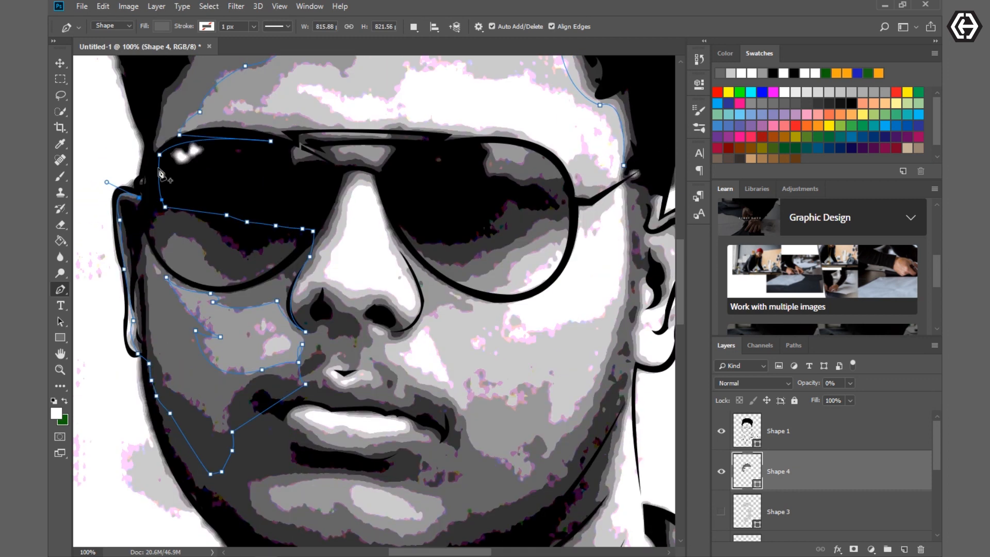
left_click(150, 140)
scroll(161, 149, "up", 7)
left_click(423, 75)
left_click(523, 92)
left_click(568, 111)
left_click(600, 141)
left_click(627, 184)
left_click(639, 257)
left_click(644, 290)
left_click(625, 323)
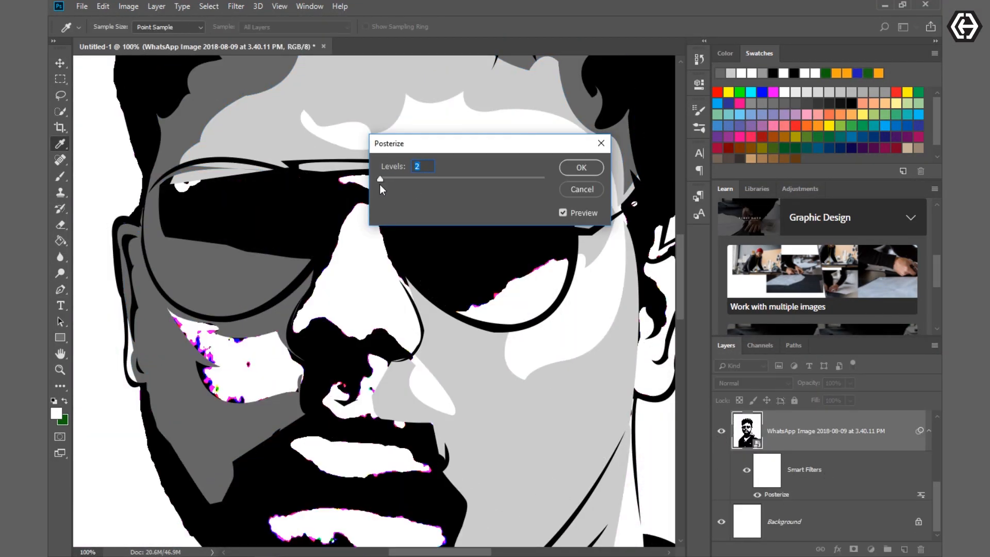
- Trace the lighter chest patch inside the shirt's V-shaped opening up to the collar
left_click_drag(380, 180, 381, 178)
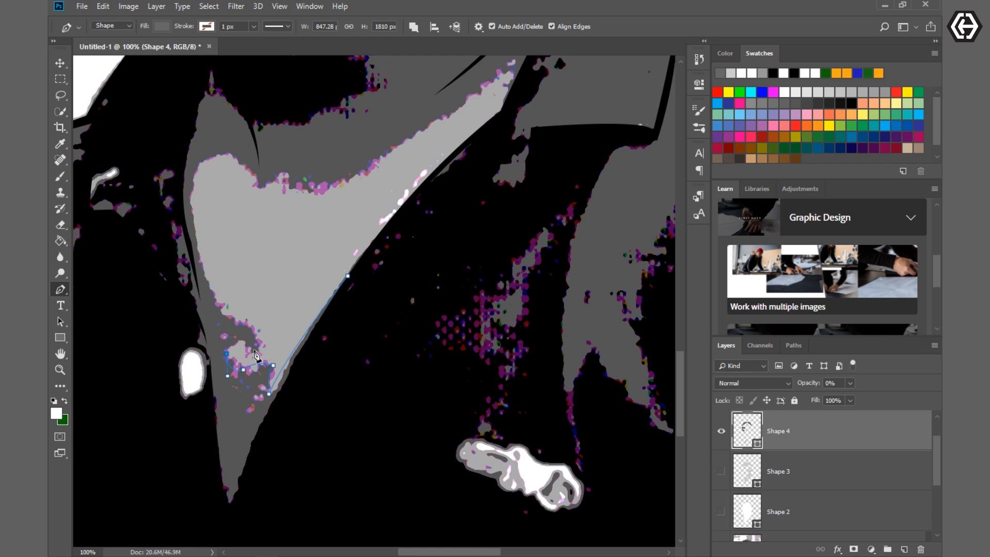
scroll(206, 242, "up", 3)
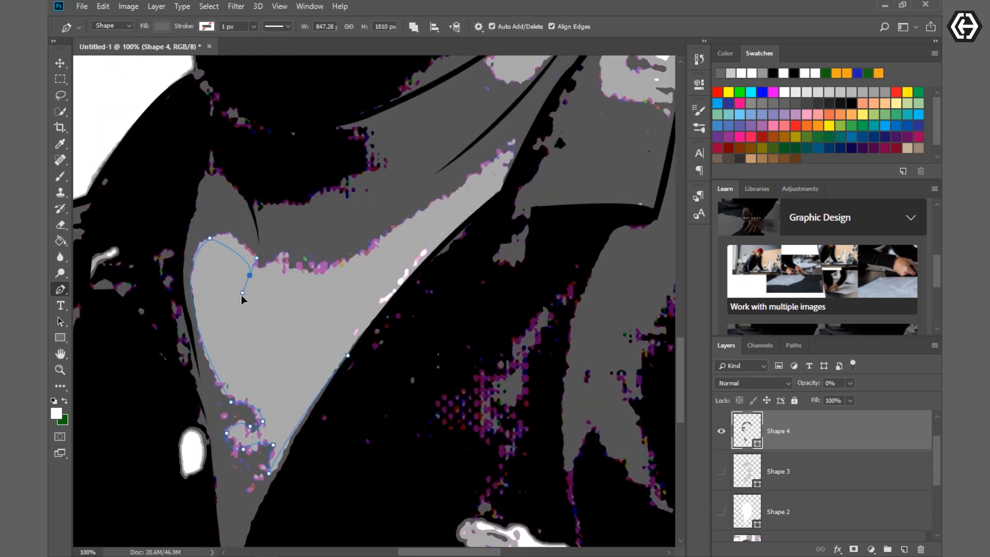
left_click(315, 270)
scroll(485, 309, "up", 5)
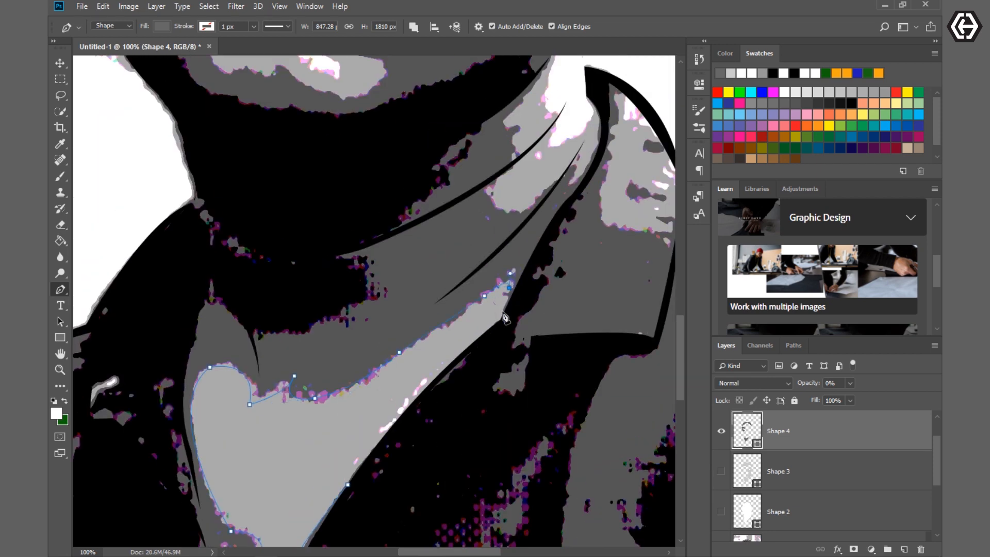
left_click(502, 311)
left_click(504, 320)
left_click(532, 260)
- Follow the inner collar edge and the lighter neck patches upward to the ear on the lit side
scroll(551, 251, "up", 1)
key("ctrl+minus")
scroll(562, 356, "down", 5)
scroll(502, 303, "up", 6)
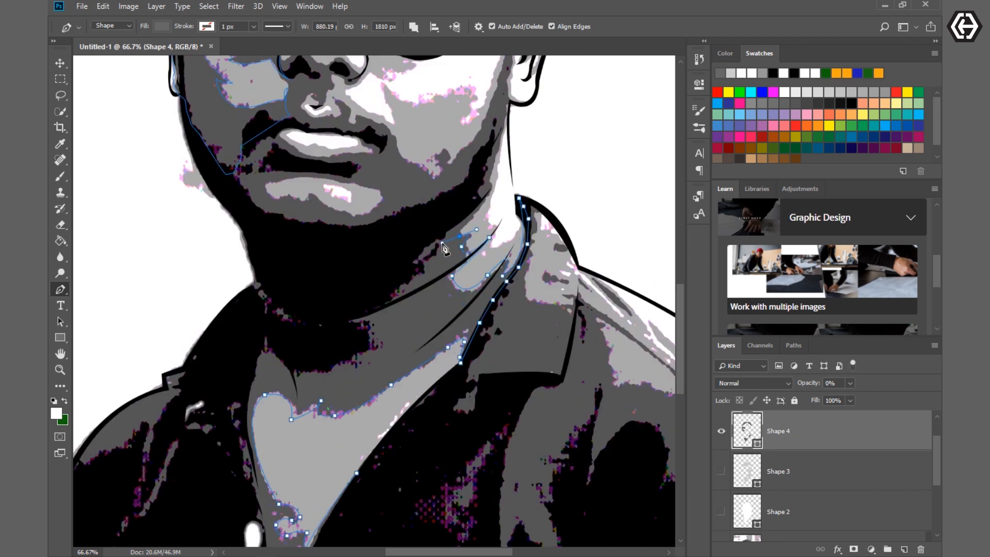
scroll(488, 203, "up", 8)
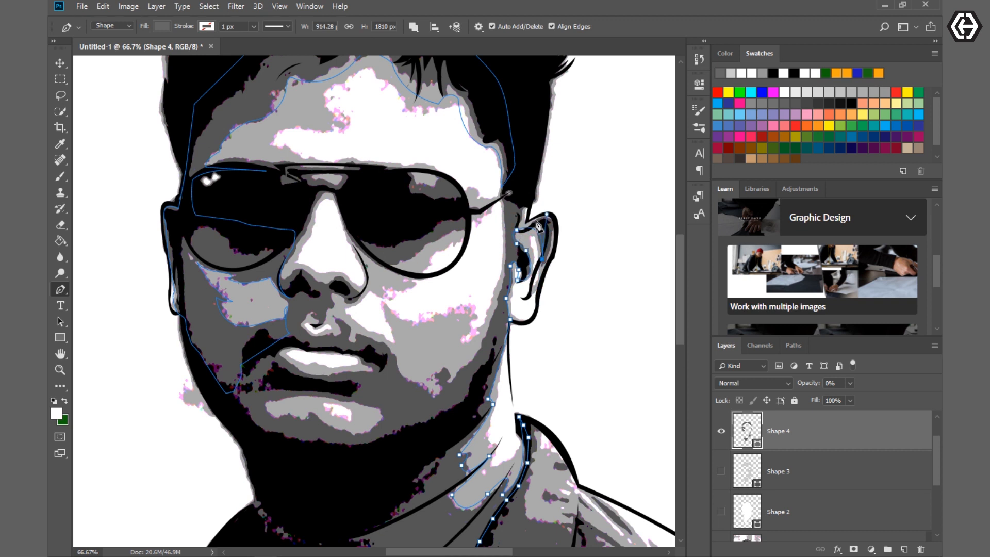
- Follow the lower edge of the lit cheek patch to the area under the nose and around the nose highlight
left_click_drag(462, 368, 402, 436)
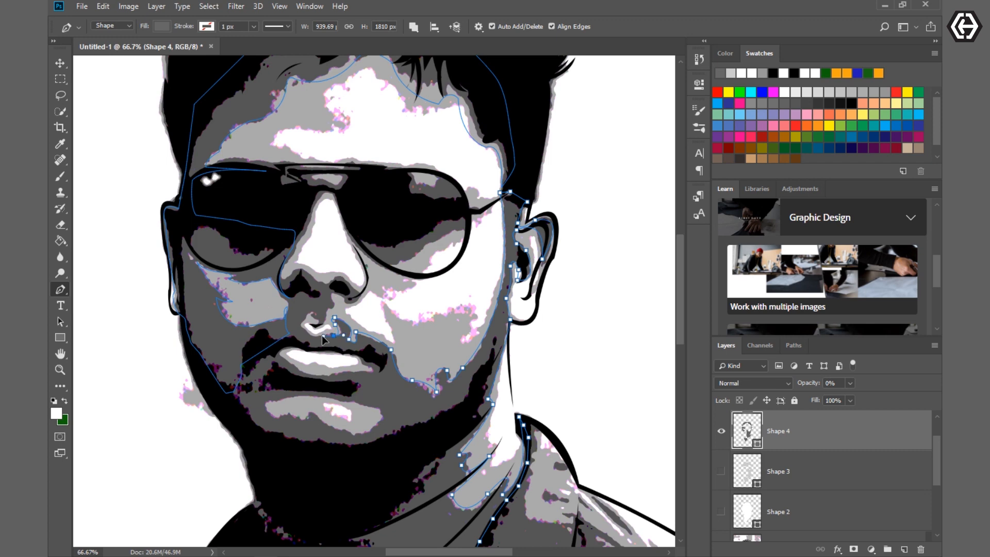
key("ctrl+plus")
left_click_drag(312, 336, 305, 335)
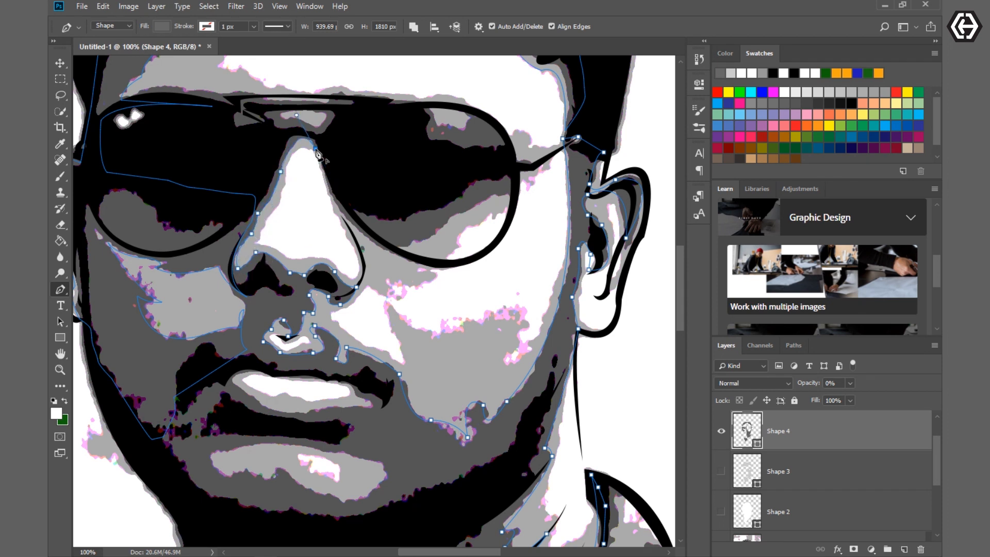
- Trace the lit-side lens reflections and sunglasses bridge, then bring the path down past the nose toward the mouth
left_click_drag(414, 260, 494, 276)
scroll(518, 174, "up", 3)
left_click_drag(467, 198, 433, 192)
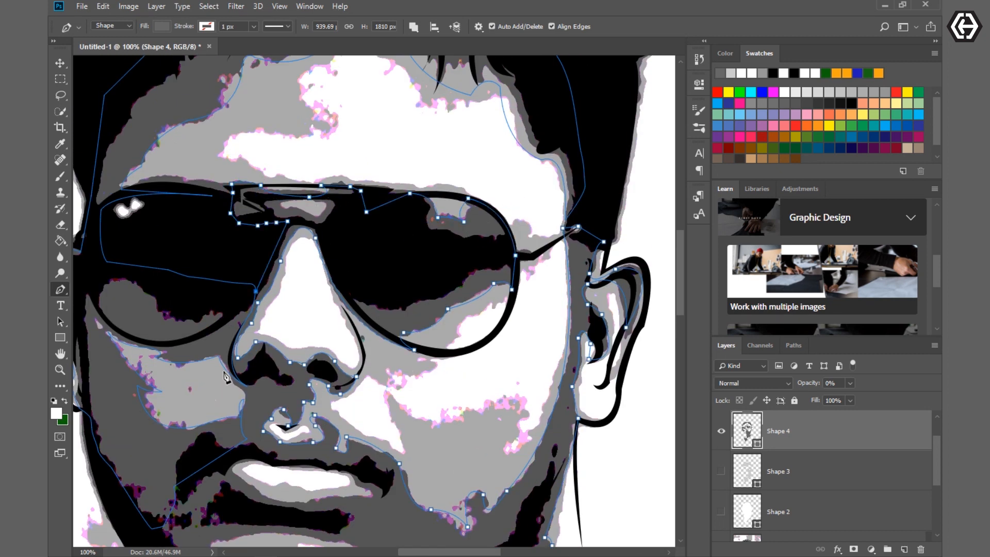
left_click(221, 419)
scroll(258, 407, "down", 3)
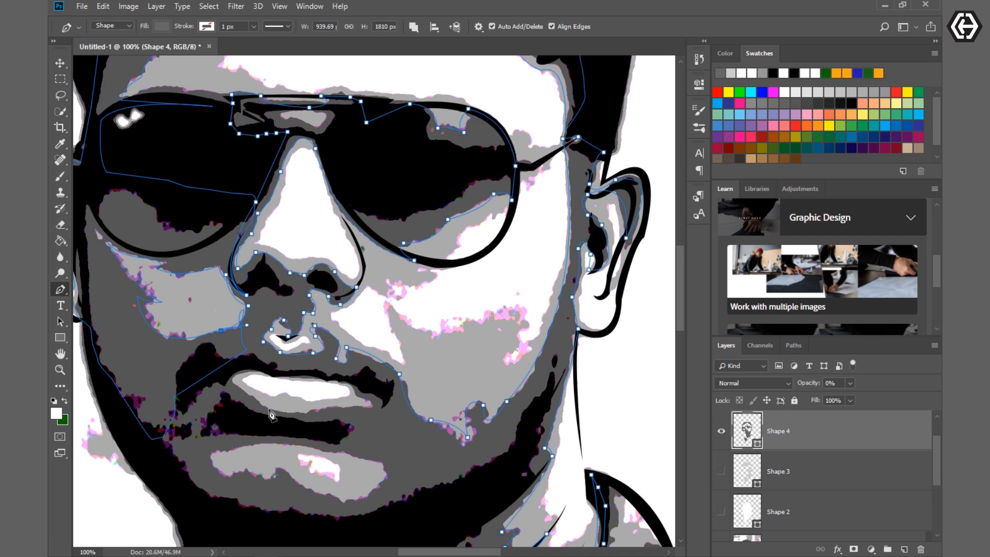
left_click(327, 380, "alt")
left_click(385, 405)
key("ctrl+alt+z")
key("ctrl+alt+z")
key("ctrl+alt+z")
key("ctrl+alt+z")
- Trace the outline of the light lip area between the mouth corners
left_click_drag(270, 375, 311, 382)
left_click(326, 383)
left_click(354, 393)
left_click_drag(362, 407, 279, 412)
left_click(362, 407, "alt")
left_click(249, 395)
- Trace the dark beard edge from the mouth corner to the jaw and around the light chin patch
left_click(215, 373)
left_click(195, 389)
left_click(185, 403)
left_click(171, 403)
left_click(159, 423)
left_click(155, 438)
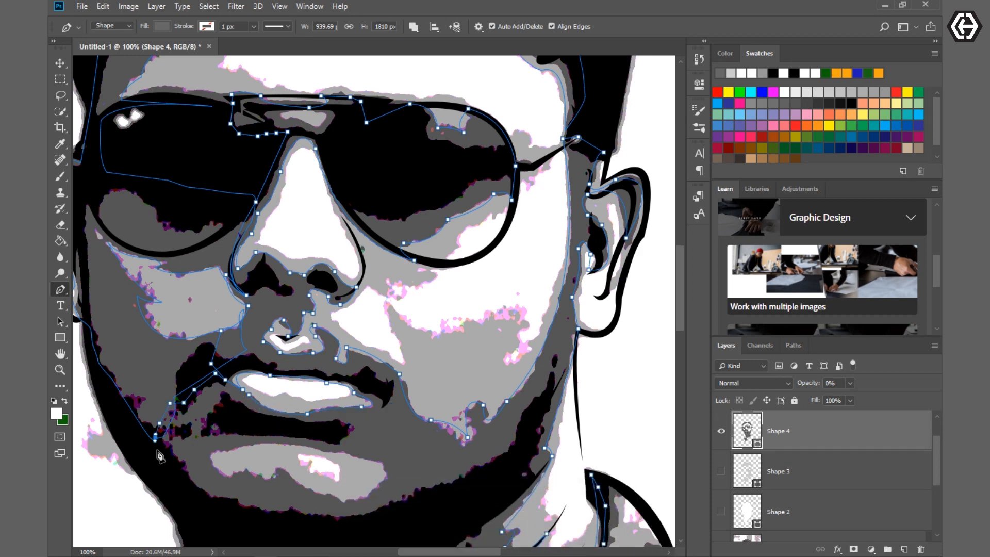
scroll(160, 456, "down", 5)
left_click(165, 328)
left_click(186, 348)
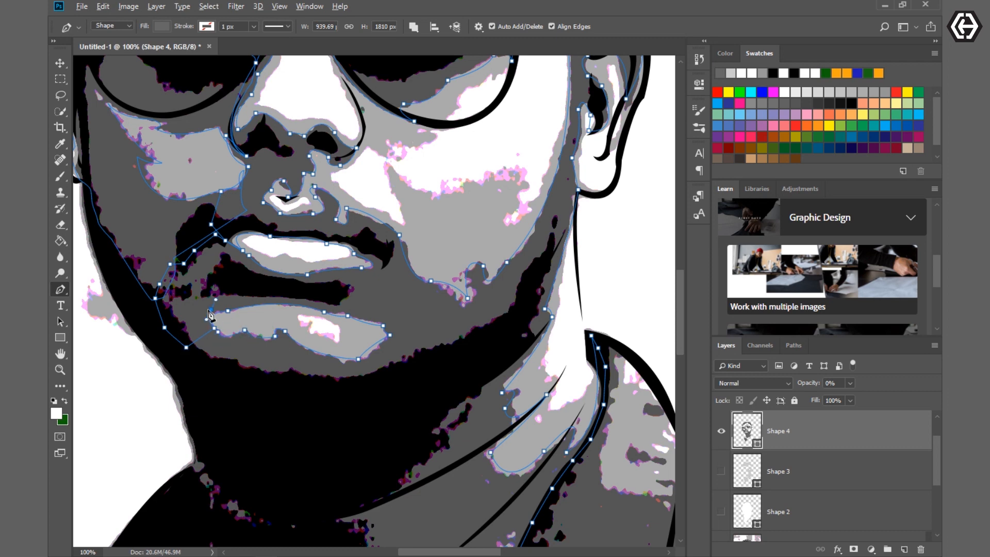
- Continue the path down the side of the neck and past the collar to the bottom of the shirt opening
left_click(171, 366)
scroll(261, 422, "down", 4)
left_click(177, 356)
scroll(176, 361, "down", 13)
left_click(137, 257)
left_click(158, 323)
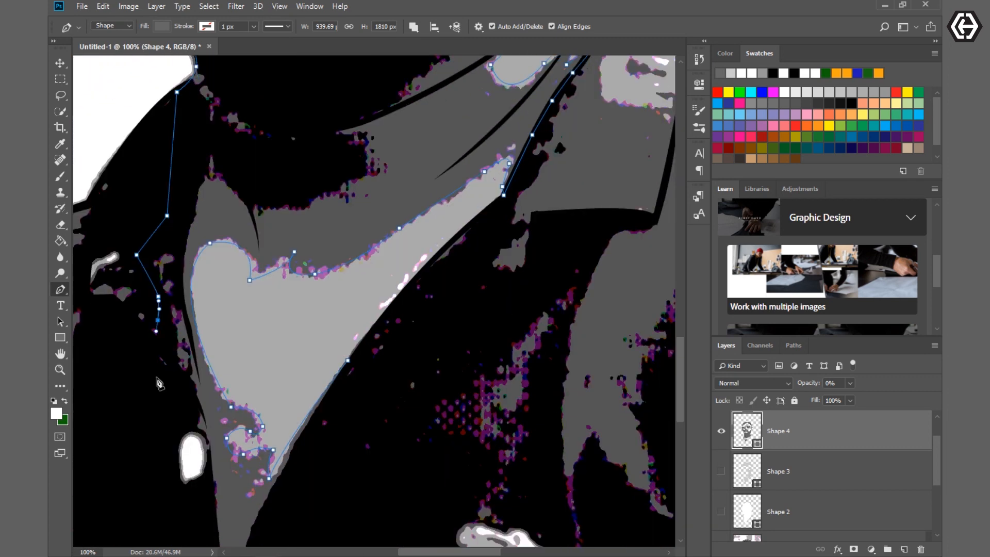
scroll(160, 330, "down", 3)
left_click_drag(198, 319, 207, 329)
scroll(224, 511, "down", 2)
left_click_drag(227, 488, 233, 499)
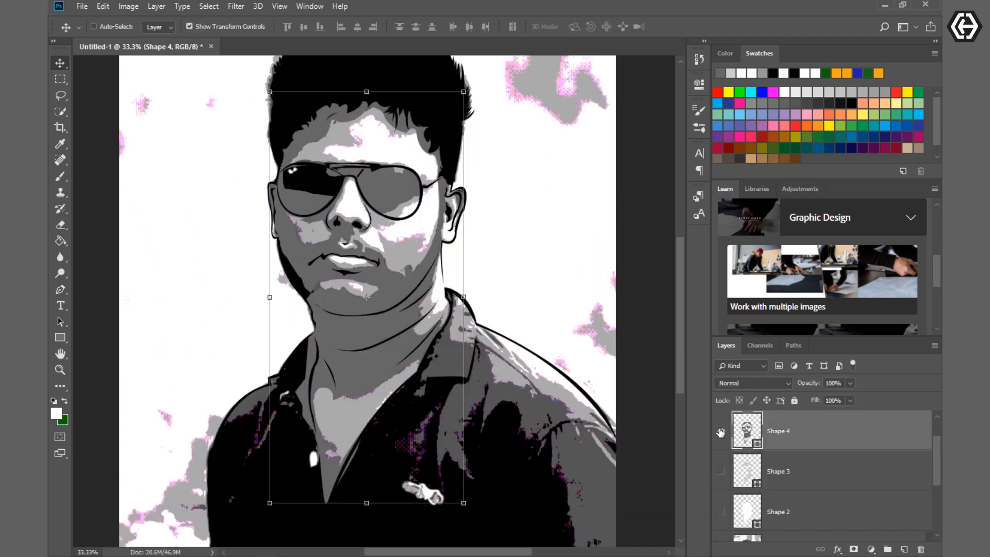
- Hide the Shape 4 layer, then select Shape 3 and make it visible
left_click(722, 431)
left_click(721, 470)
left_click(778, 471)
left_click(722, 471)
left_click(722, 471)
- Add Pen tool shapes to Shape 3 for the reflection in the lit-side lens's upper part and the bridge patch
left_click(60, 306)
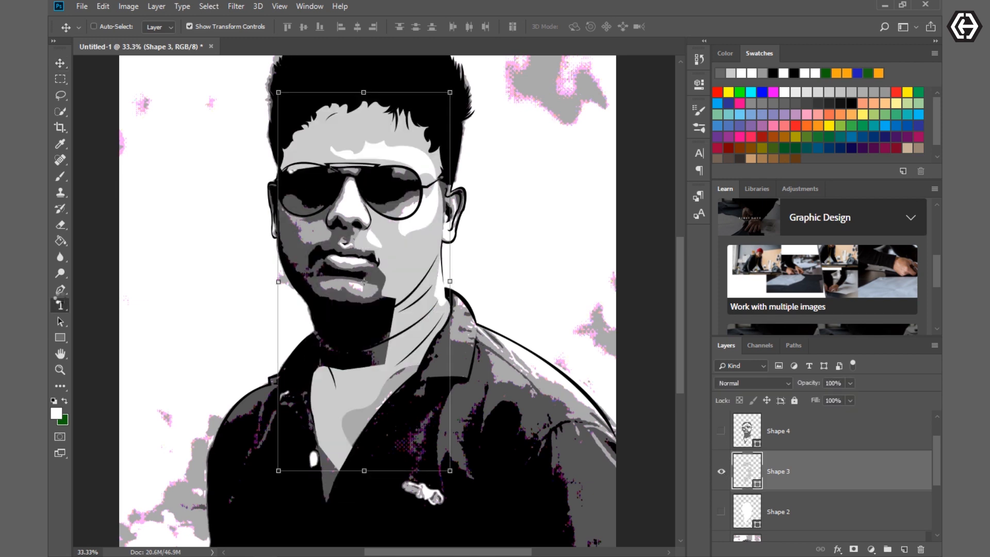
left_click(60, 290)
key("ctrl+plus")
key("ctrl+plus")
key("ctrl+plus")
scroll(356, 323, "up", 12)
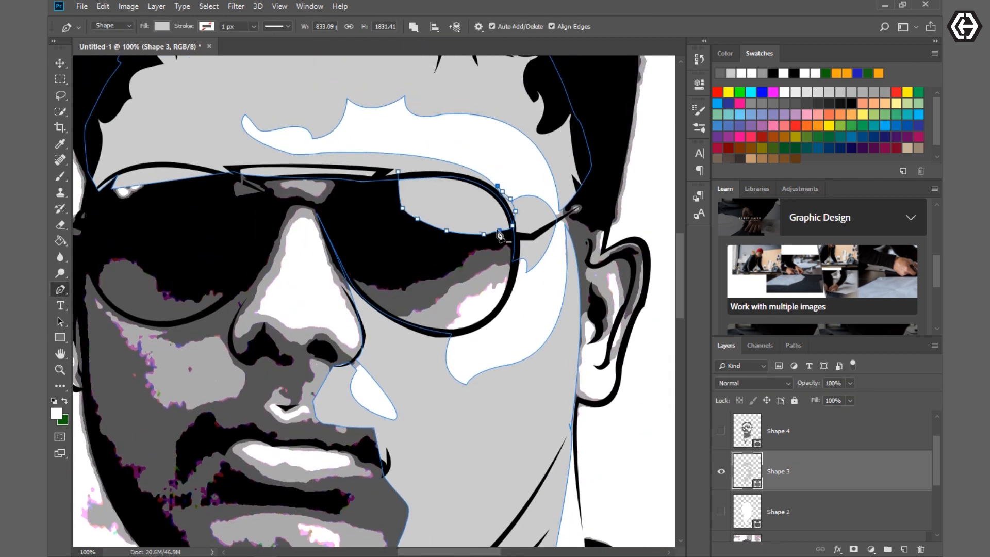
left_click(441, 171)
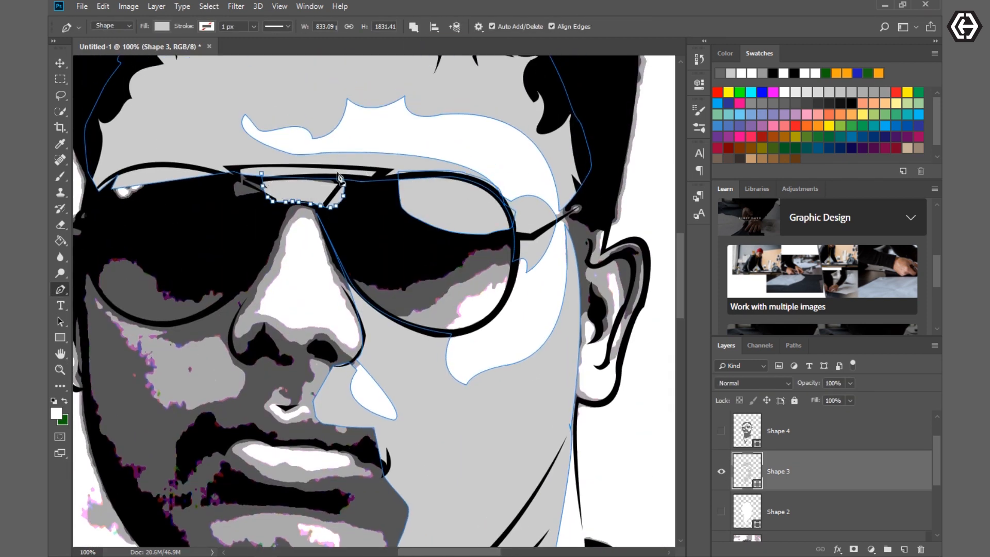
- Trace the upper edge of the light reflection in the lower part of the lit-side lens
scroll(269, 181, "down", 4)
left_click(393, 214)
left_click(422, 201)
left_click(460, 185)
left_click(511, 169)
left_click(511, 171, "alt")
left_click(514, 159)
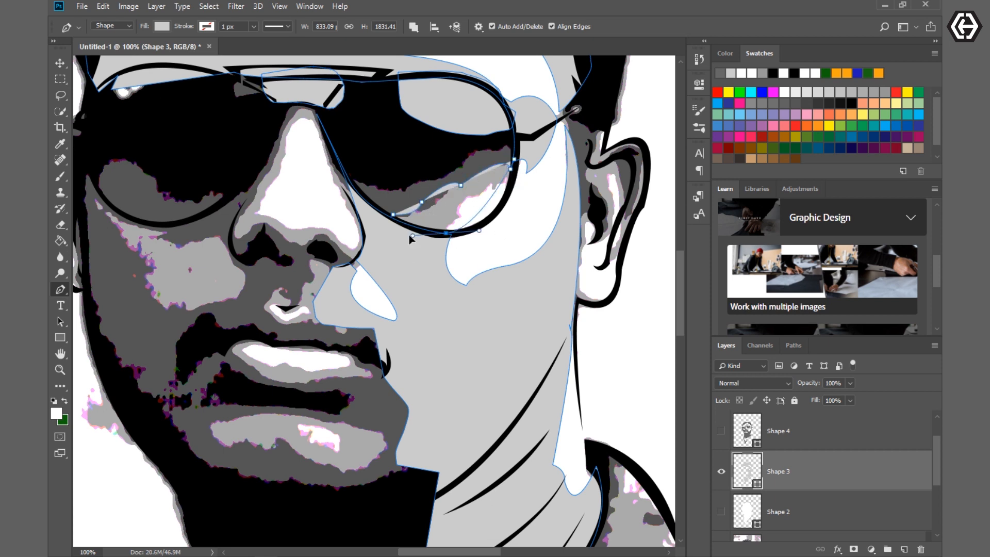
- Close the lower lens reflection along the rim, leaving the white highlight out of the shape
left_click(506, 196)
left_click(486, 188)
mouse_move(459, 203)
left_mouse_down()
mouse_move(438, 211)
mouse_move(463, 238)
left_mouse_up()
left_click(462, 216)
left_click(393, 214)
scroll(411, 311, "down", 1)
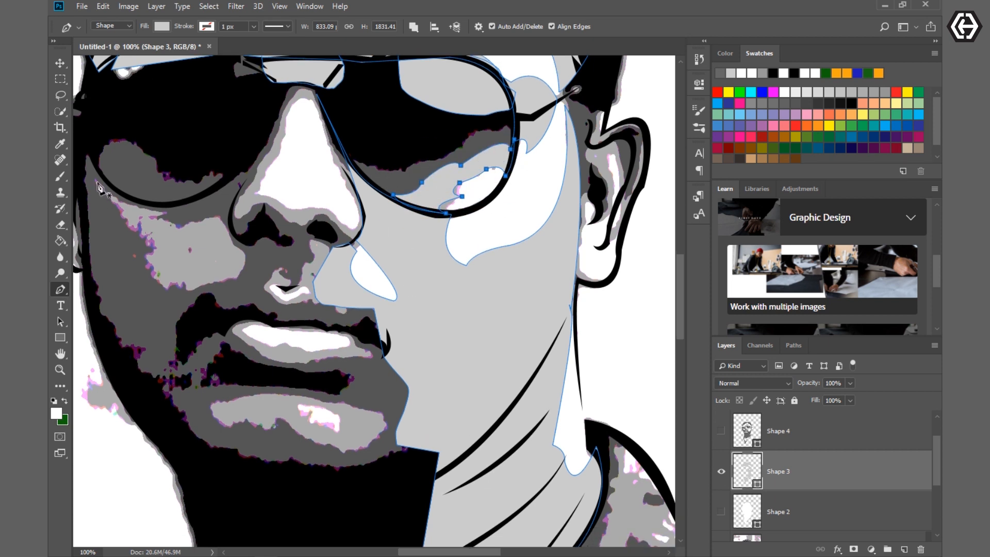
- Draw a closed shape around the lighter cheek patch below the shaded-side lens
left_click(93, 174)
left_click_drag(172, 303, 222, 311)
left_click(242, 281)
left_click(251, 250)
left_click(222, 206)
left_click(93, 174)
- Lower Shape 3's opacity to 0% and trace around the white highlight on the nose
key("0")
key("0")
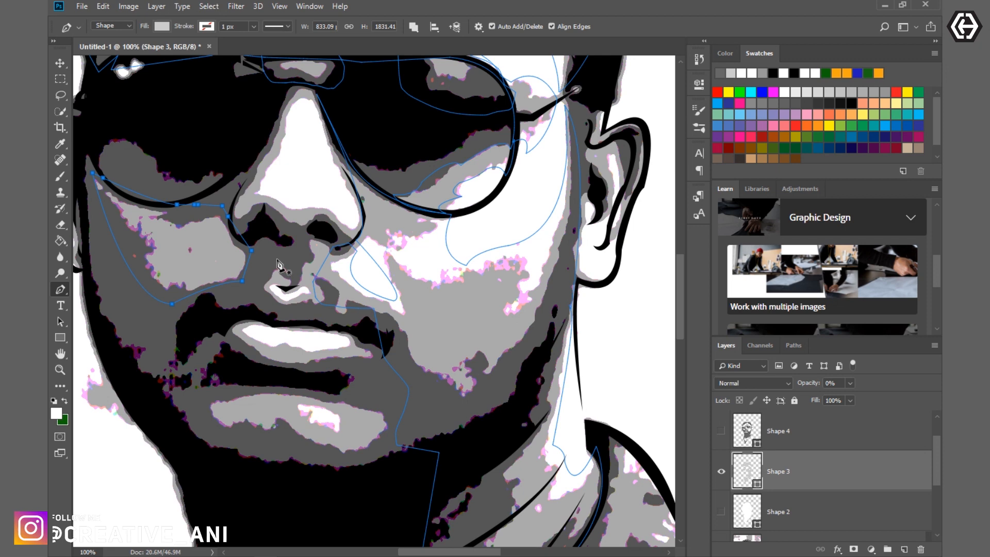
scroll(311, 216, "up", 3)
left_click(255, 260)
left_click(285, 277)
left_click(323, 277)
left_click(344, 294)
left_click(357, 271)
left_click_drag(326, 203, 328, 226)
- Trace the light grey edge on the lit cheek from the lens rim back toward the base of the nose
left_click_drag(448, 283, 526, 282)
left_click(436, 292)
left_click(419, 304)
left_click(386, 298)
left_click(399, 318)
left_click(369, 306)
left_click_drag(331, 331, 308, 330)
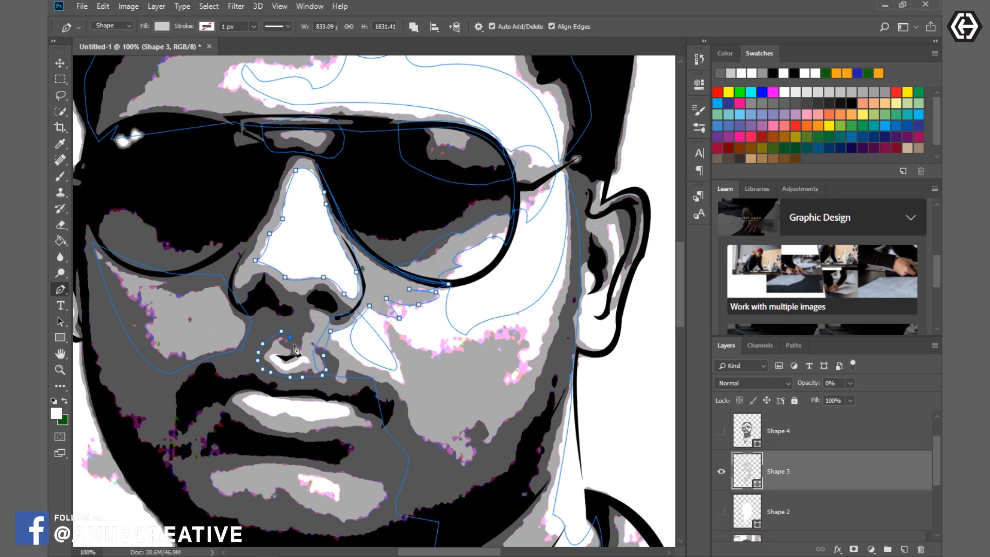
- Undo the last path points above the upper lip, then check Shape 3 at a higher opacity and return it to 0%
key("ctrl+alt+z")
key("ctrl+alt+z")
key("ctrl+alt+z")
key("ctrl+alt+z")
key("ctrl+alt+z")
key("ctrl+alt+z")
key("ctrl+alt+z")
key("ctrl+alt+z")
key("ctrl+alt+z")
key("ctrl+alt+z")
key("ctrl+alt+z")
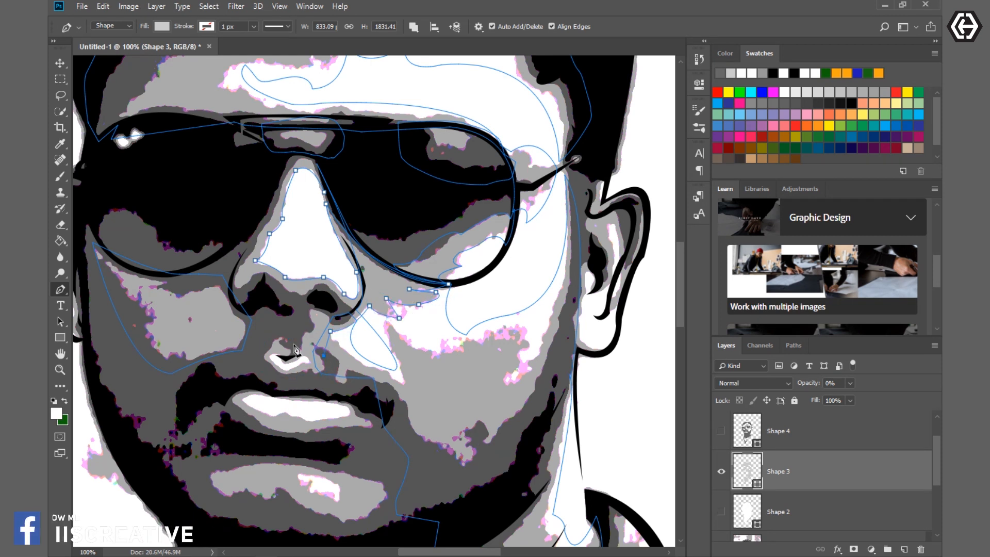
left_click_drag(808, 384, 886, 394)
left_click(721, 471)
left_click(720, 471)
left_click_drag(808, 384, 743, 384)
- Try to trace the patch above the upper lip and continue the path around the lit-side nostril
left_click(323, 355)
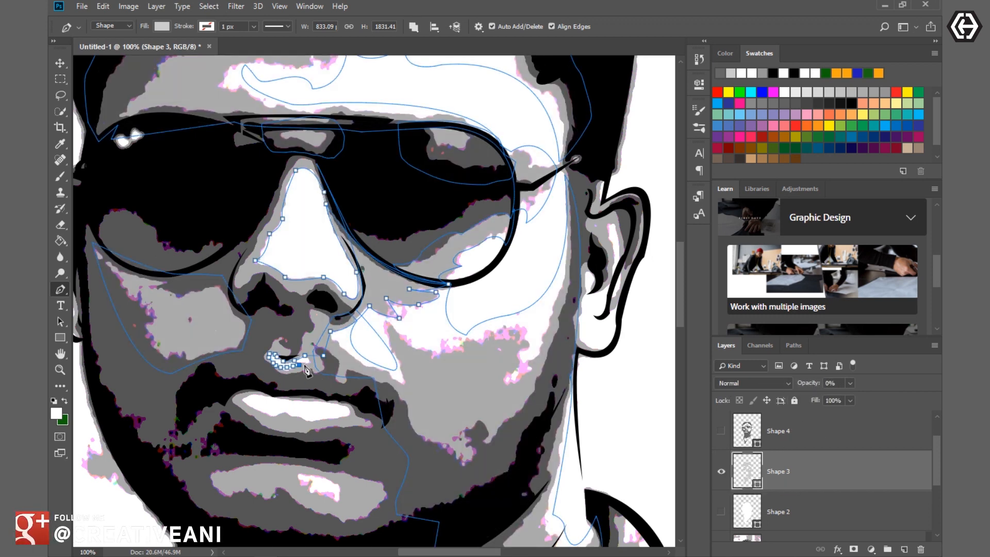
left_click(308, 291)
left_click(321, 285)
left_click(330, 290)
left_click(336, 297)
left_click(347, 306)
left_click(356, 310)
left_click(365, 295)
left_click(364, 287)
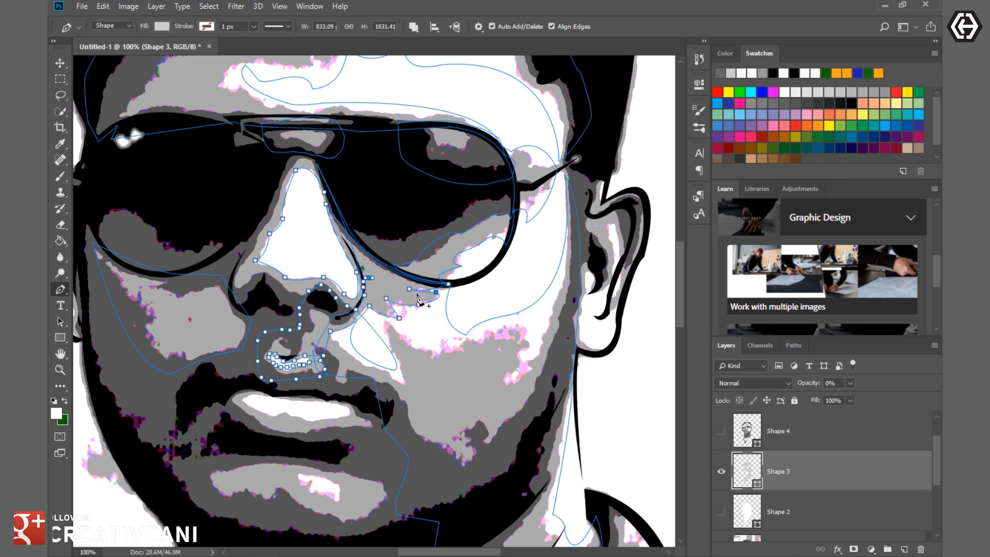
key("ctrl+alt+z")
key("ctrl+alt+z")
key("ctrl+alt+z")
key("ctrl+alt+z")
key("ctrl+alt+z")
key("ctrl+alt+z")
key("ctrl+alt+z")
key("ctrl+alt+z")
key("ctrl+alt+z")
key("ctrl+alt+z")
key("ctrl+alt+z")
key("ctrl+alt+z")
key("ctrl+alt+z")
key("ctrl+alt+z")
key("ctrl+alt+z")
key("ctrl+alt+z")
key("ctrl+alt+z")
key("ctrl+alt+z")
key("ctrl+alt+z")
key("ctrl+alt+z")
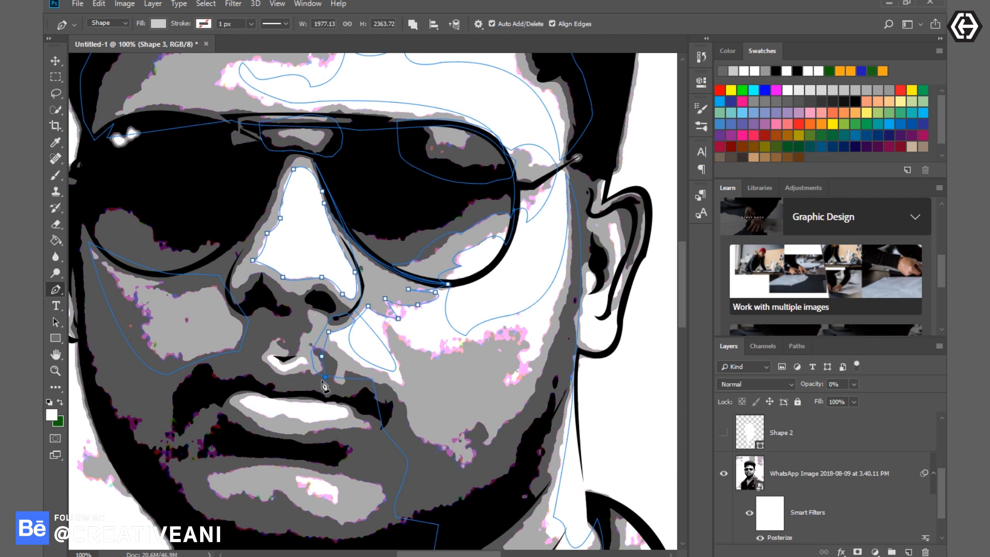
- Trace the outer edge of the grey patch around the small highlight above the upper lip
left_click(304, 381)
left_click(294, 382)
left_click(271, 379)
left_click(258, 370)
left_click(253, 357)
left_click(257, 340)
left_click(266, 334)
left_click(276, 332)
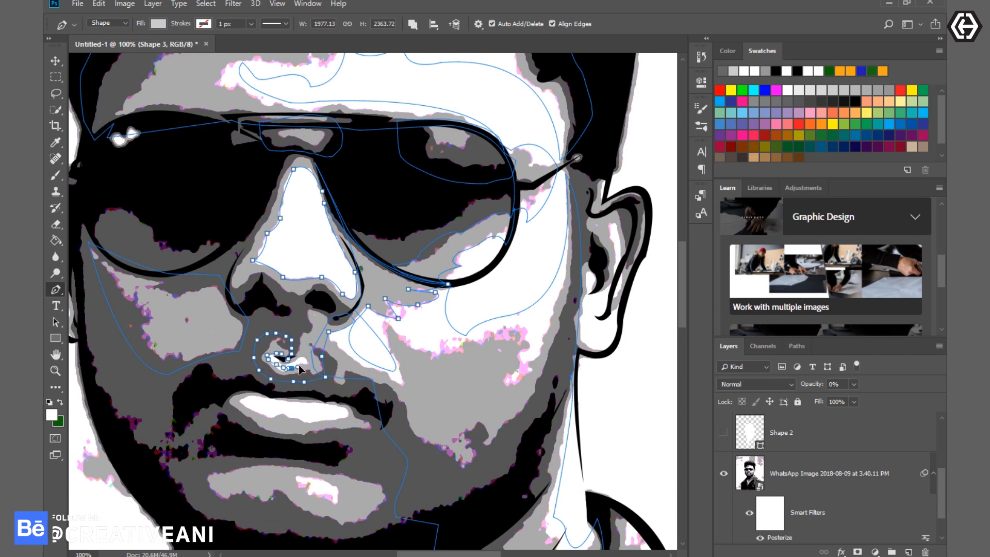
- Trace the white highlight on the lip as part of the Shape 3 path
left_click(241, 298)
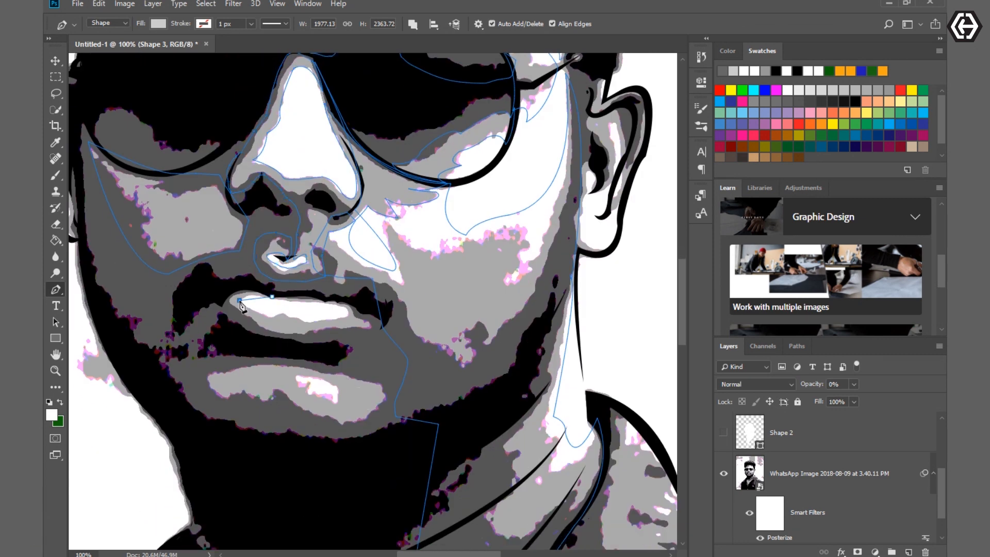
left_click(272, 316)
left_click(306, 321)
left_click(345, 316)
left_click(329, 305)
left_click(279, 298)
left_click(326, 298)
left_click(348, 299)
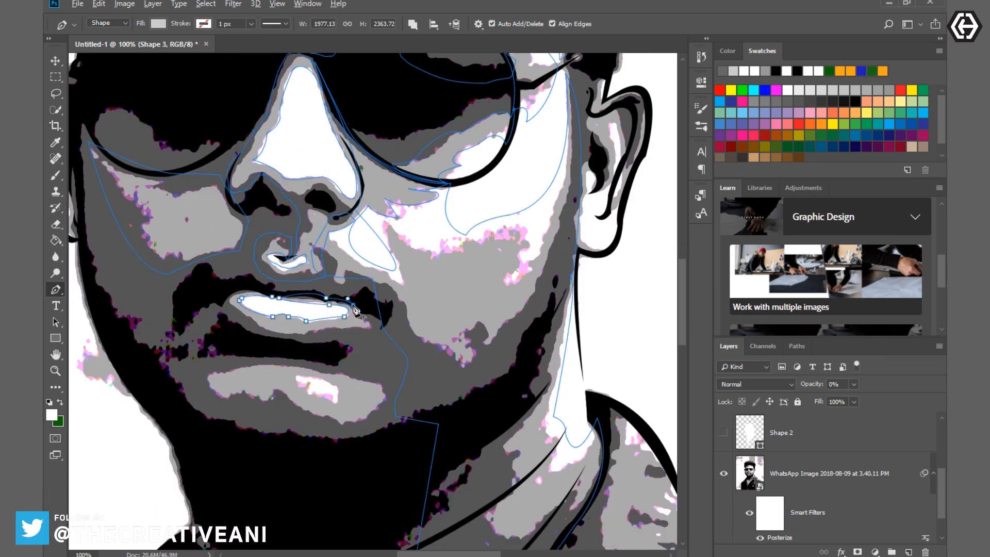
- Trace the outer edge of the grey area surrounding the lip's white highlight
left_click(225, 325)
left_click(221, 298)
left_click(240, 290)
left_click(272, 296)
- Outline the light grey patch on the chin and rasterize the Shape 3 layer
left_click(208, 380)
left_click(218, 409)
left_click(239, 417)
left_click(263, 415)
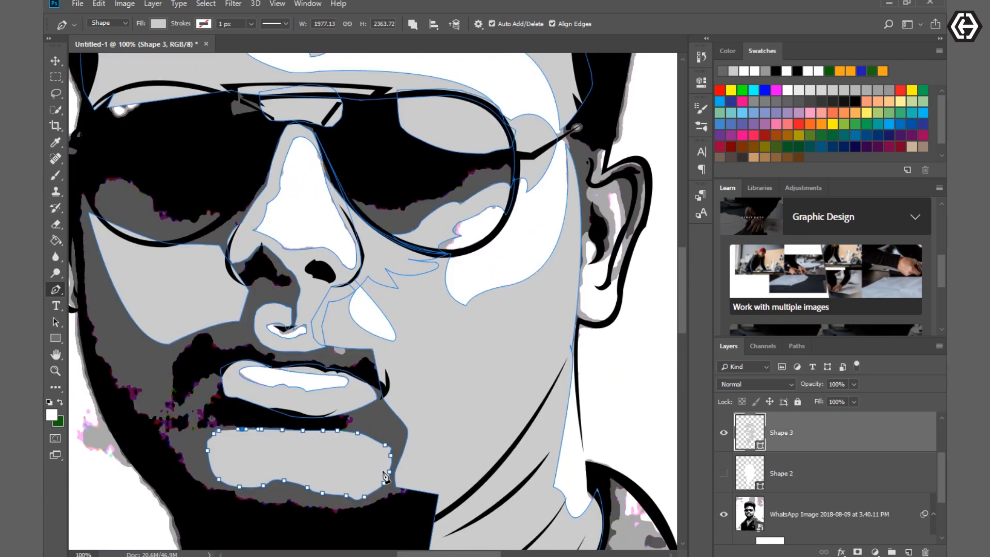
right_click(384, 476)
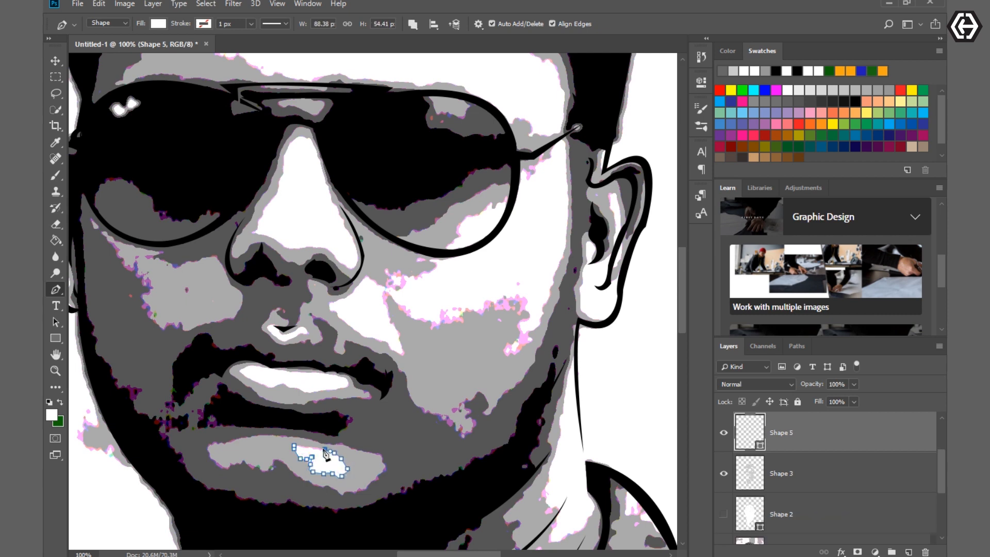
- Try to outline the small white chin highlight and cut it out of the light grey layer
right_click(306, 456)
left_click(338, 493)
left_click(561, 144)
key("Delete")
left_click(480, 215)
right_click(779, 435)
left_click(804, 356)
key("Delete")
left_click_drag(800, 472, 794, 426)
left_click(808, 470)
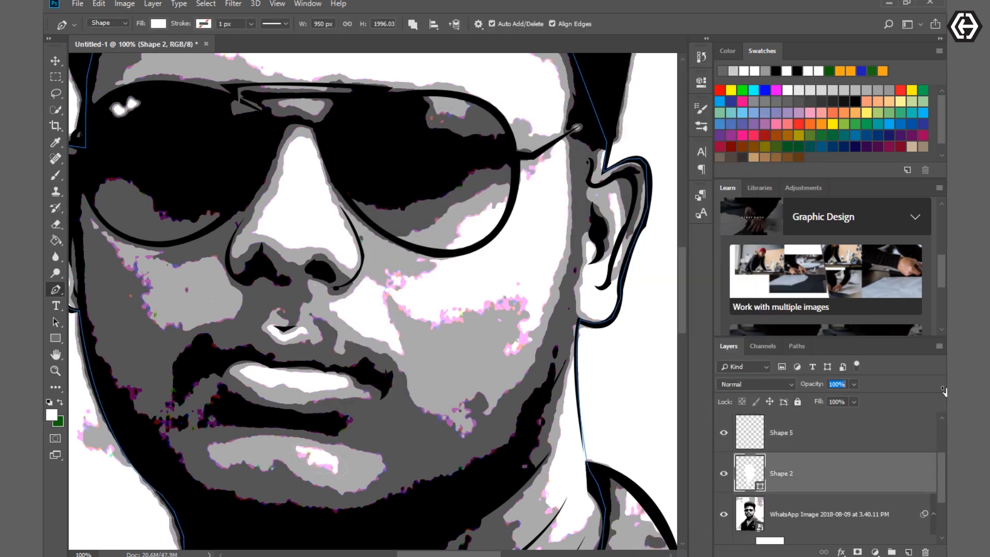
- Undo the chin cutout attempt along with the layer visibility and order changes, back to the rasterized Shape 3
scroll(728, 475, "up", 2)
left_click(724, 473)
key("ctrl+alt+z")
key("ctrl+alt+z")
scroll(808, 502, "down", 2)
scroll(813, 494, "up", 2)
left_click_drag(803, 516, 925, 551)
scroll(805, 490, "down", 1)
left_click(724, 474)
left_click(724, 475)
key("ctrl+alt+z")
key("ctrl+alt+z")
key("ctrl+alt+z")
key("ctrl+alt+z")
key("ctrl+alt+z")
key("ctrl+alt+z")
key("ctrl+alt+z")
key("ctrl+alt+z")
key("ctrl+alt+z")
key("ctrl+alt+z")
key("ctrl+alt+z")
key("ctrl+alt+z")
key("ctrl+alt+z")
key("ctrl+alt+z")
key("ctrl+alt+z")
key("ctrl+alt+z")
key("ctrl+alt+z")
key("ctrl+alt+z")
key("ctrl+alt+z")
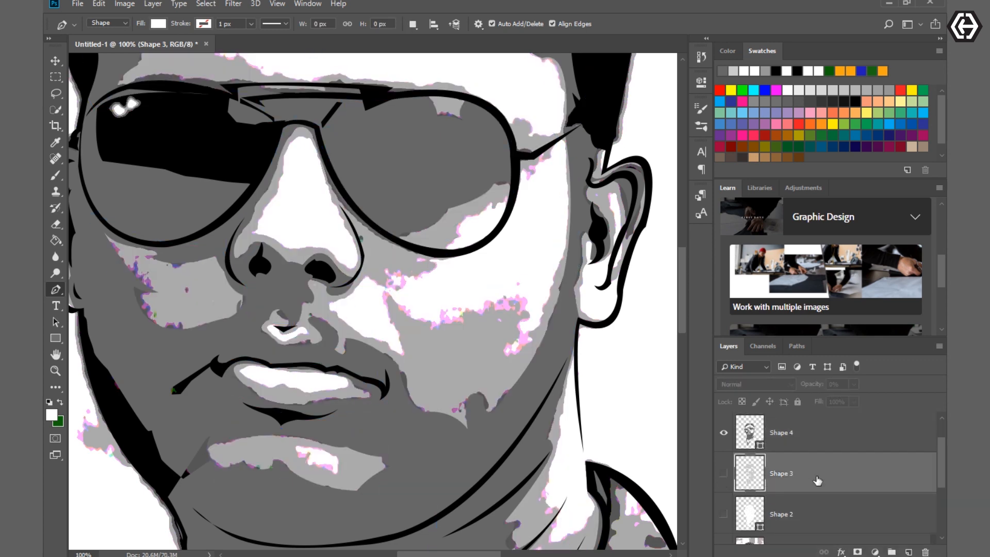
- Set the Pen tool to Path mode, trace the small white highlight on the chin and cut it out of Shape 3
left_click(726, 434)
left_click(726, 435)
right_click(804, 477)
left_click(239, 429)
left_click(724, 473)
left_click(723, 474)
left_click(724, 433)
right_click(806, 478)
left_click(699, 221)
left_click(108, 23)
left_click(109, 44)
left_click(723, 473)
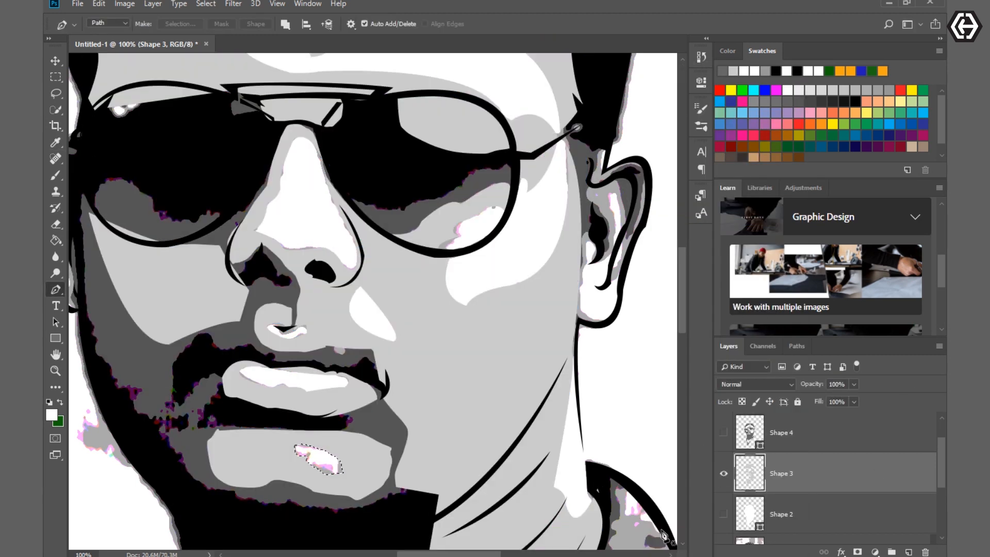
scroll(625, 464, "down", 3)
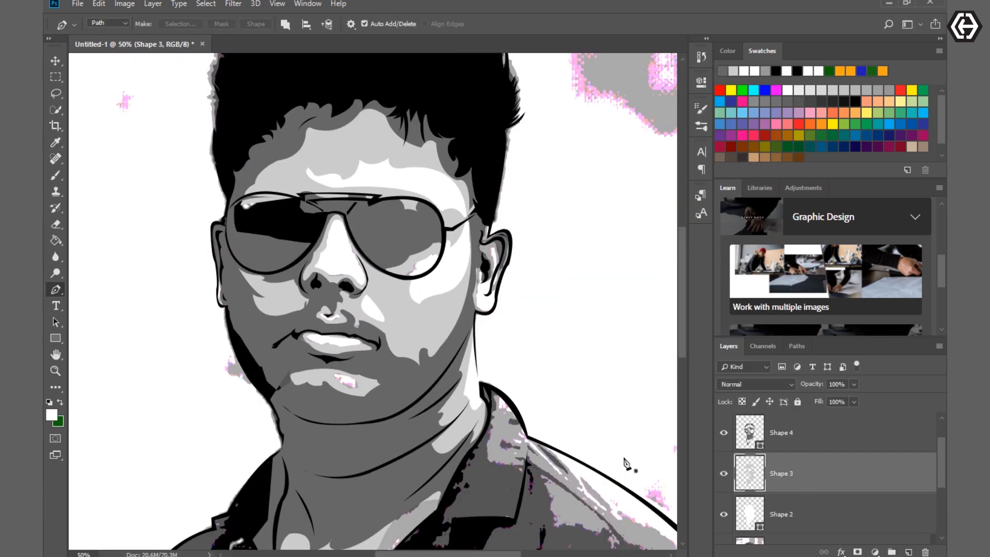
- Compare the shading with the posterized photo by toggling the visibility of Shape 4 and Shape 3
scroll(773, 482, "down", 3)
left_click(724, 433)
left_click(723, 433)
scroll(725, 443, "up", 2)
left_click(723, 433)
left_click(724, 473)
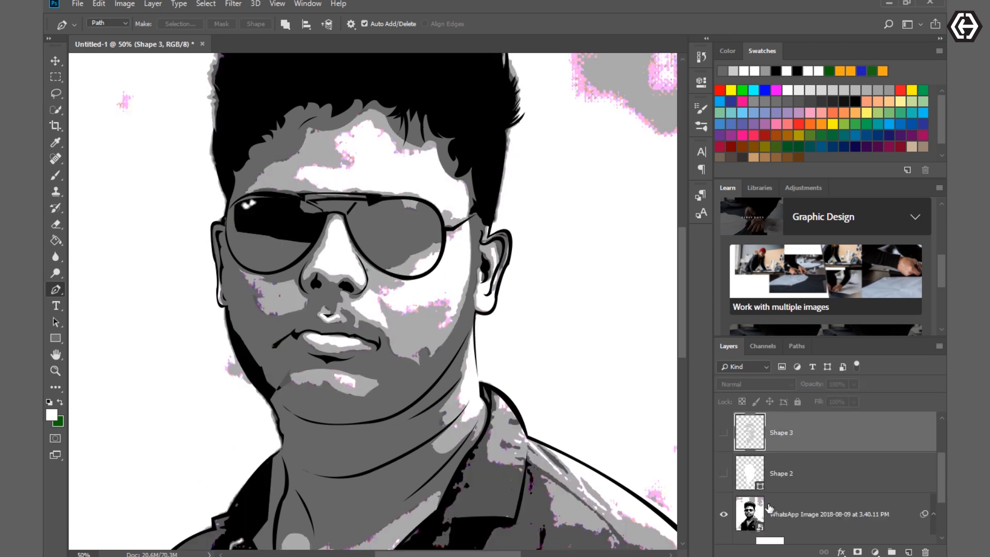
scroll(768, 507, "up", 2)
left_click(724, 514)
- Set the Pen tool to Shape mode and start a new shape along the inner fold of the lit-side ear
key("ctrl+plus")
key("ctrl+plus")
scroll(516, 319, "right", 3)
left_click(108, 23)
left_click(108, 34)
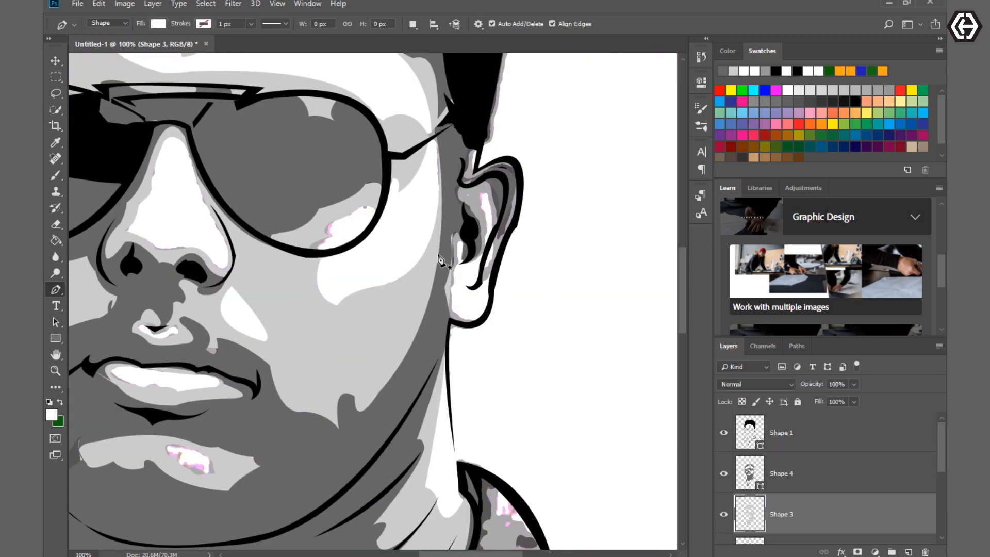
left_click(482, 205, "alt")
left_click_drag(482, 204, 467, 274)
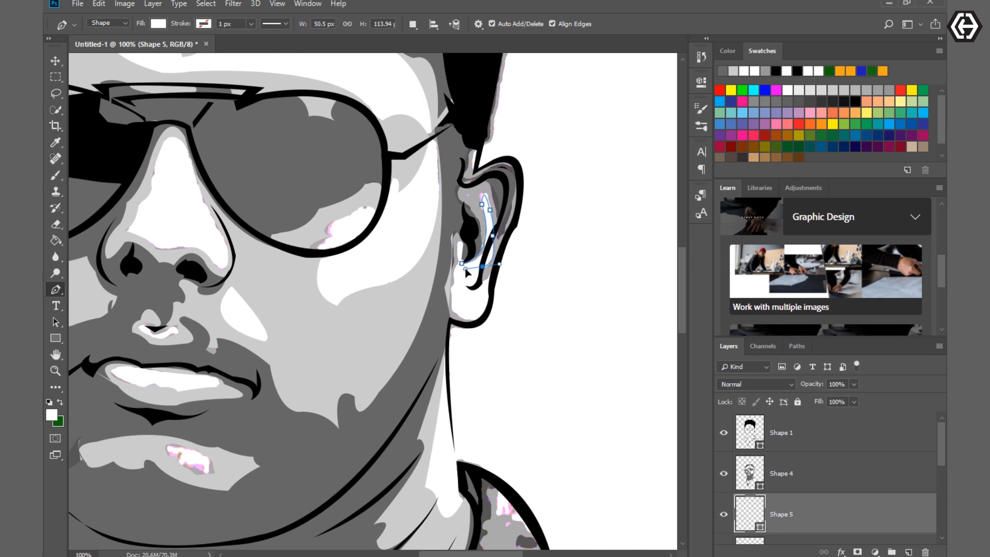
- Continue the ear shape around the upper rim and back down beside the ear opening to close it
left_click(516, 224)
left_click_drag(497, 161, 533, 154)
left_click(496, 160, "alt")
left_click(475, 170)
left_click(480, 153)
left_click(476, 147)
left_click(470, 148)
left_click_drag(469, 187, 485, 188)
left_click(462, 263)
- Fill the ear shape with light grey and merge it with the Shape 3 layer
left_click(158, 23)
left_click(216, 49)
scroll(799, 495, "down", 1)
left_click(799, 515, "ctrl")
right_click(800, 514)
left_click(699, 222)
key("ctrl+e")
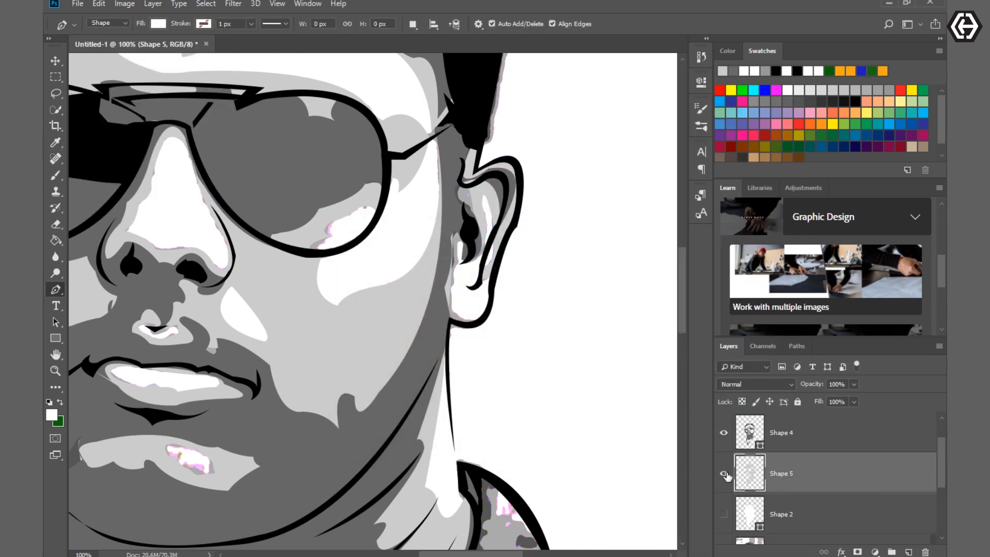
- Hide the Shape 5 and Shape 4 layers and set the Pen tool to draw on a new layer above Shape 4
key("ctrl+minus")
key("ctrl+minus")
left_click(724, 473)
left_click(724, 432)
scroll(815, 484, "up", 1)
left_click(815, 481)
left_click(413, 24)
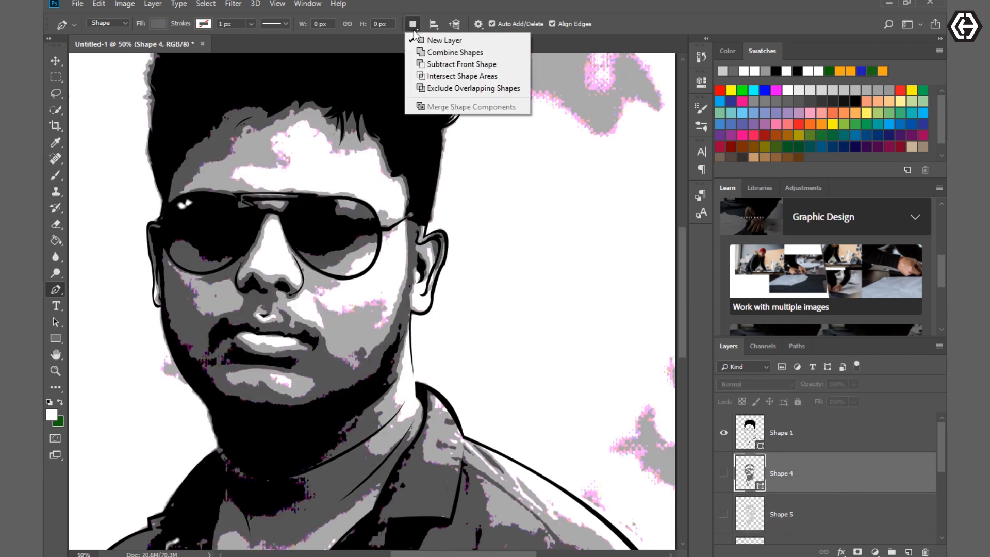
left_click(444, 40)
- Start a new shape around the grey reflection in the upper outer corner of the lit-side lens
key("ctrl+plus")
key("ctrl+plus")
scroll(428, 546, "up", 5)
left_click_drag(436, 554, 397, 555)
left_click(600, 310)
left_click_drag(585, 330, 567, 335)
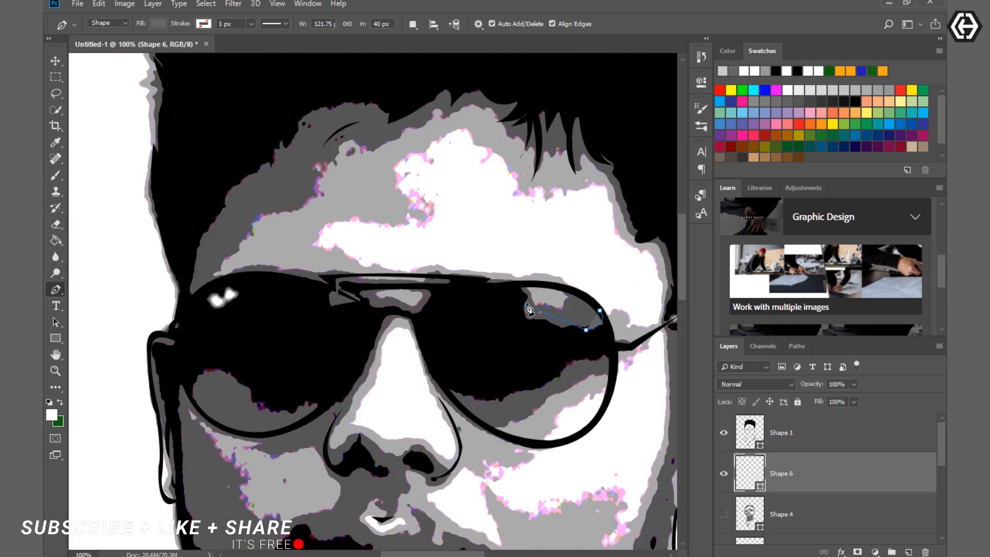
left_click_drag(526, 305, 529, 281)
- Continue the path along the top of the lit-side lens and around the grey patch on the glasses' bridge
left_click(512, 290)
left_click(498, 285)
left_click(473, 289)
left_click(436, 287)
left_click(419, 317)
left_click(373, 311)
left_click_drag(329, 309, 292, 320)
left_click_drag(336, 290, 347, 284)
left_click(335, 290, "alt")
- Extend the path over the top of the shadow-side lens and out to the ear
left_click_drag(193, 300, 162, 383)
left_click(193, 300, "alt")
left_click(178, 338, "alt")
left_click(159, 345, "alt")
left_click(157, 364, "alt")
- Fill Shape 6 with black and set the layer's opacity to 0%
scroll(184, 384, "down", 1)
left_click(158, 23)
left_click(150, 90)
left_click(159, 23)
left_click_drag(812, 384, 760, 384)
- Trace the black shape's edge from the shadow-side ear down the cheek to the jaw
left_click_drag(166, 366, 167, 366)
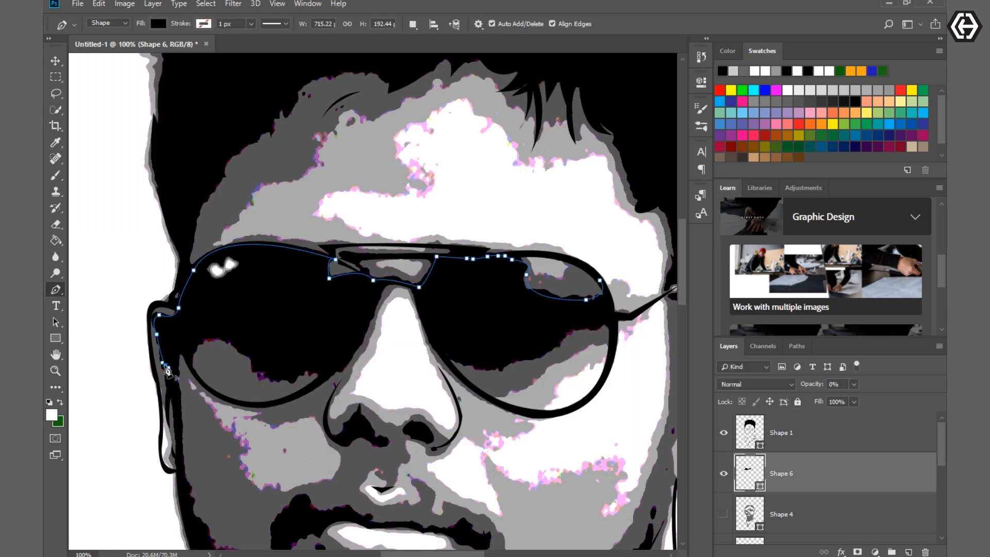
scroll(168, 368, "down", 1)
left_click(168, 347)
left_click(174, 358)
scroll(178, 379, "down", 4)
left_click(175, 305)
left_click_drag(220, 409, 234, 426)
scroll(227, 415, "down", 3)
left_click_drag(270, 380, 278, 386)
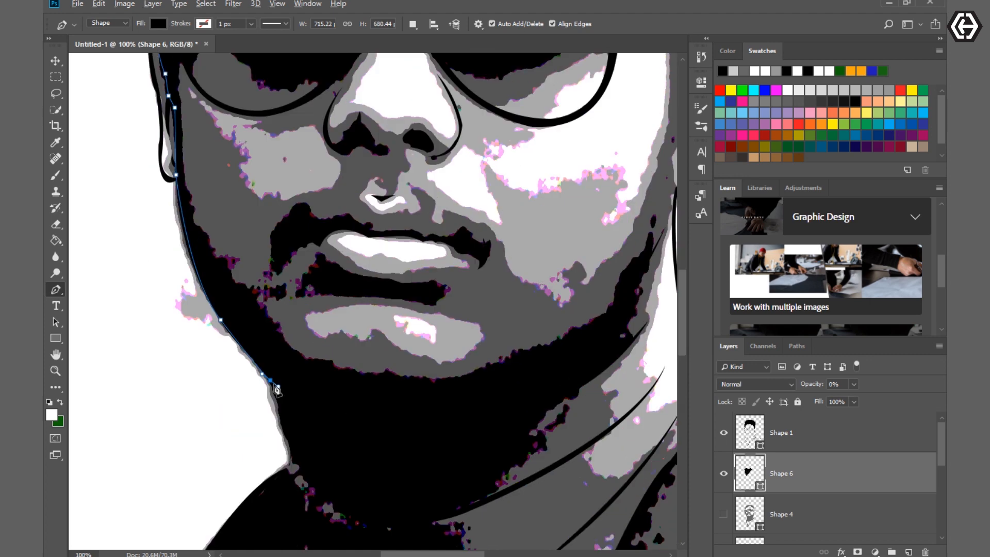
- Continue the path down the neck and around the small grey patch beside the shadow-side collar
scroll(278, 390, "down", 3)
left_click(288, 313)
left_click_drag(371, 378, 409, 391)
left_click(321, 347, "alt")
left_click(314, 343)
left_click_drag(309, 365, 311, 379)
left_click(286, 319)
- Trace the path down the shadow-side collar edge and back up around the top of the grey neck area
scroll(289, 330, "down", 5)
left_click_drag(294, 314, 295, 422)
left_click(295, 314, "alt")
scroll(281, 288, "down", 4)
left_click(277, 358, "alt")
left_click_drag(291, 265, 302, 231)
left_click_drag(314, 228, 403, 265)
left_click(349, 269)
- Trace the ragged lower edge of the black neck shadow across toward the lit-side neck fold
left_click(435, 241, "alt")
left_click_drag(468, 225, 483, 228)
left_click(468, 225, "alt")
scroll(470, 228, "up", 2)
left_click_drag(489, 281, 500, 244)
left_click(489, 281, "alt")
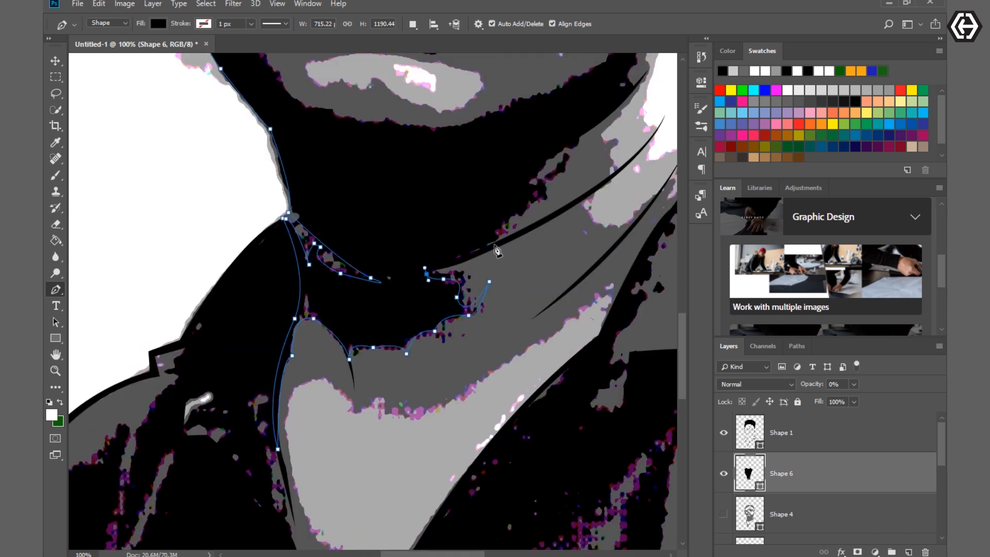
- Continue the black shape's path up the ragged lit-side edge of the neck shadow to the small gap near the jaw
left_click(533, 180)
left_click(579, 144, "alt")
left_click_drag(579, 143, 629, 142)
scroll(582, 147, "up", 2)
left_click(627, 162, "alt")
left_click_drag(639, 154, 650, 154)
left_click(639, 154, "alt")
left_click(645, 130)
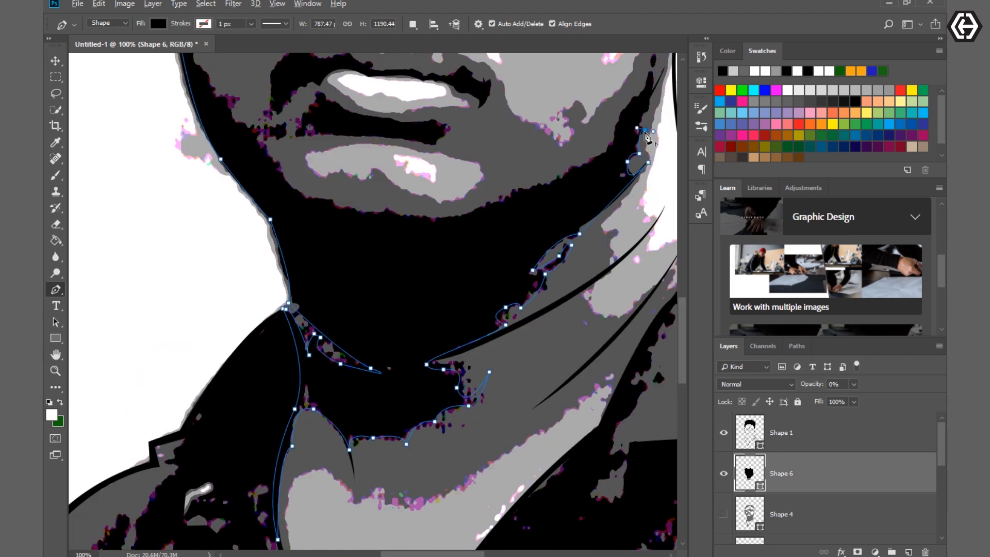
- Trace around the narrow shadow tip on the lit-side jaw and back along the jawline to under the chin
scroll(646, 131, "up", 2)
left_click_drag(651, 190, 667, 188)
left_click(651, 191, "alt")
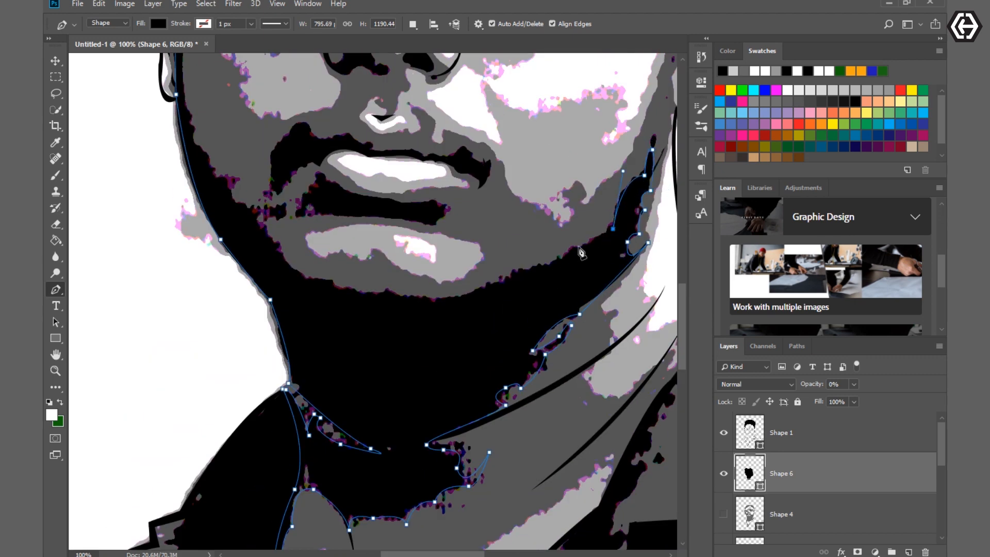
left_click_drag(430, 299, 342, 308)
left_click(430, 300, "alt")
scroll(431, 300, "up", 2)
- Trace from the chin past the shadow-side mouth corner and up the inner edge of the dark cheek shadow
left_click_drag(269, 326, 238, 251)
left_click(268, 326, "alt")
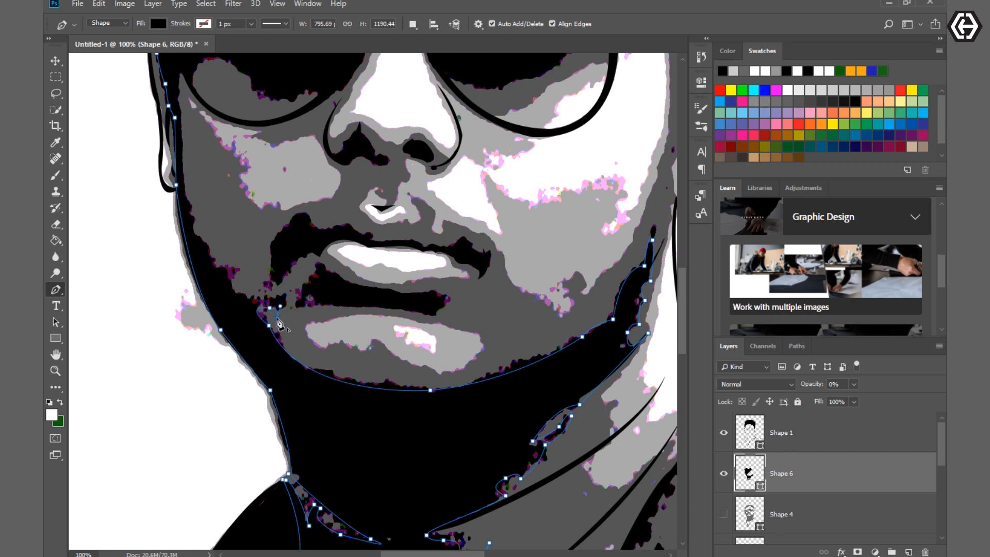
left_click(289, 288)
left_click_drag(254, 300, 209, 290)
left_click(253, 300, "alt")
scroll(254, 301, "up", 1)
left_click_drag(193, 276, 184, 256)
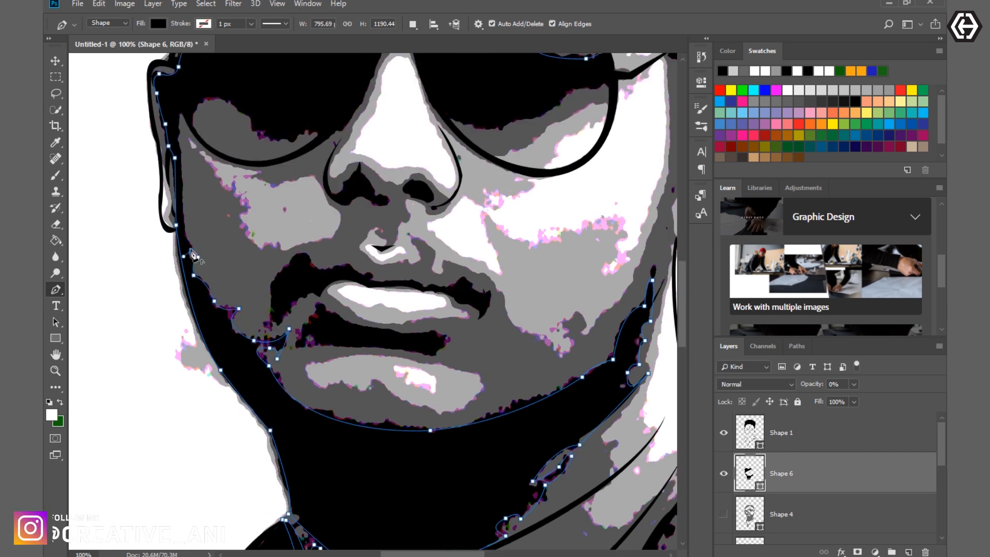
scroll(193, 254, "up", 2)
left_click(181, 262)
- Continue the path from the cheek up to the sunglasses and along the lower dark edge of the shadow-side lens
scroll(191, 198, "down", 3)
left_click_drag(182, 185, 333, 258)
scroll(191, 198, "up", 4)
left_click(193, 249)
left_click(226, 222)
left_click(244, 242)
left_click(254, 241)
left_click_drag(306, 246, 305, 279)
left_click(314, 264, "alt")
- Trace across the nose bridge, around the dark area of the lit-side lens and close the path around the sunglasses
left_click_drag(381, 173, 402, 90)
left_click(381, 173, "alt")
left_click_drag(414, 172, 442, 191)
left_click(414, 172, "alt")
left_click_drag(458, 252, 470, 268)
left_click(458, 252, "alt")
left_click_drag(467, 241, 582, 199)
left_click(520, 237, "alt")
left_click_drag(596, 212, 606, 215)
left_click_drag(615, 217, 620, 240)
scroll(527, 382, "down", 3)
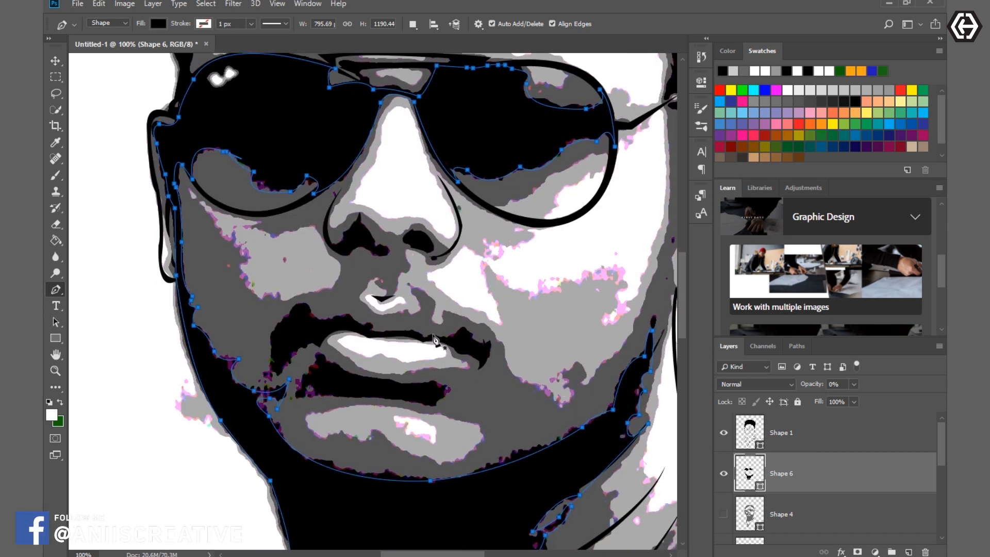
- Set new paths to combine with the existing shape, and trace the black shadow of the shadow-side nostril
left_click(413, 25)
left_click(437, 57)
left_click(331, 248)
left_click_drag(355, 247, 377, 260)
left_click(355, 248, "alt")
left_click(373, 253, "alt")
left_click_drag(388, 246, 381, 233)
- Trace the moustache shadow and the dark shape between the lips as closed paths in the same black shape
left_click(271, 377)
left_click_drag(295, 305, 334, 284)
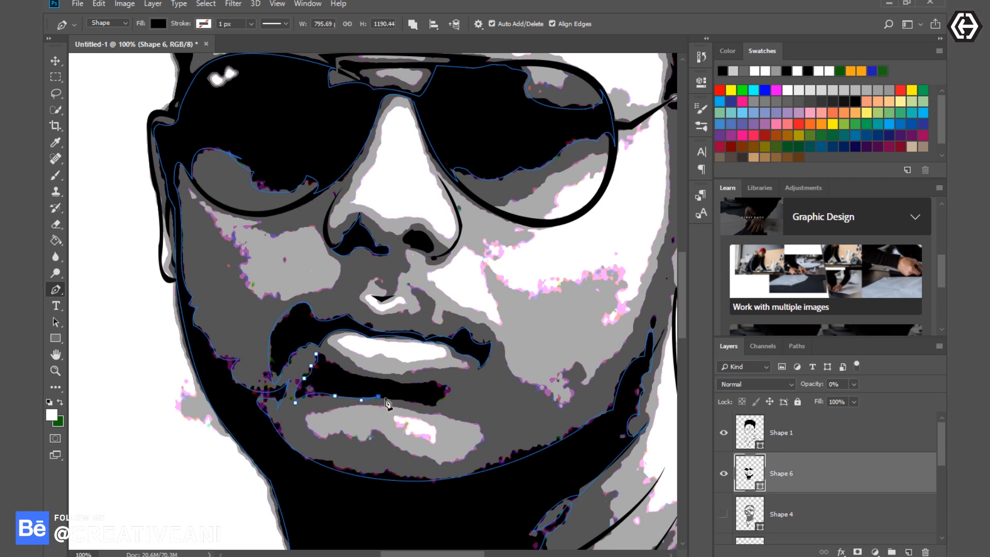
left_click(316, 354)
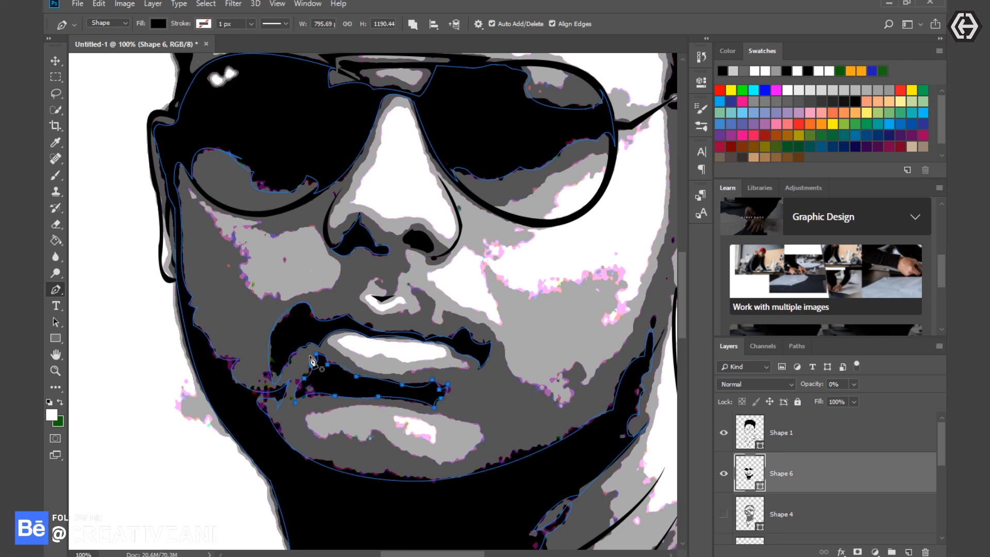
- Raise the black Shape 6 layer's opacity to 83% and hide the reference photo layer
scroll(330, 361, "down", 2)
key("ctrl+minus")
key("ctrl+minus")
scroll(464, 428, "up", 2)
key("ctrl+minus")
key("ctrl+minus")
left_click_drag(812, 385, 859, 386)
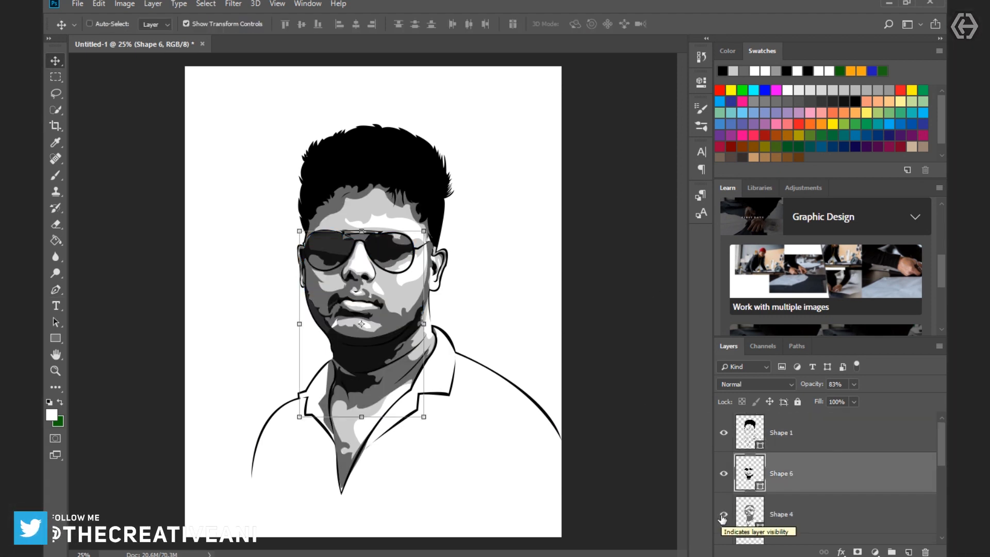
left_click(723, 518)
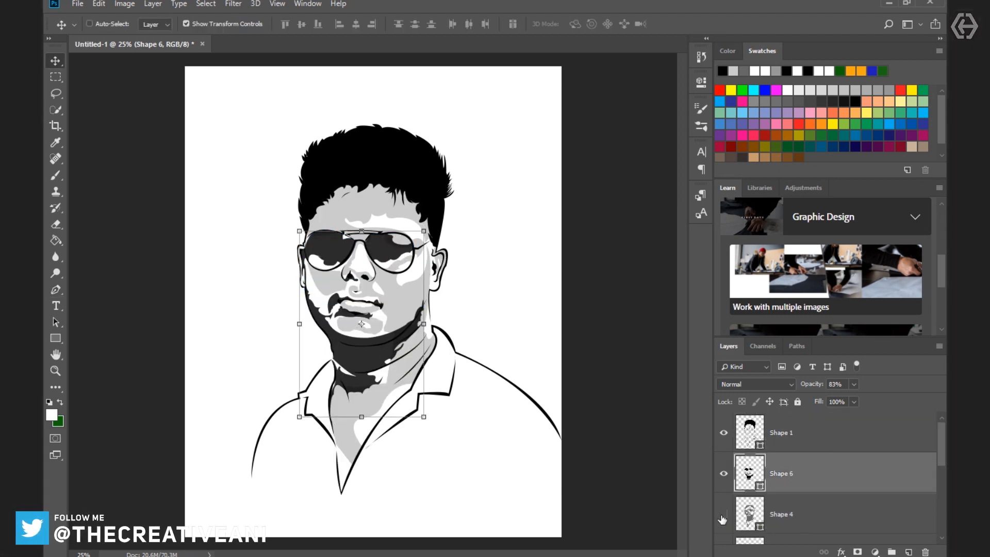
- Set Shape 6 to 100% opacity, show the Shape 4 grey shading layer, and select the Shape 1 layer
key("0")
left_click(723, 516)
left_click(800, 435)
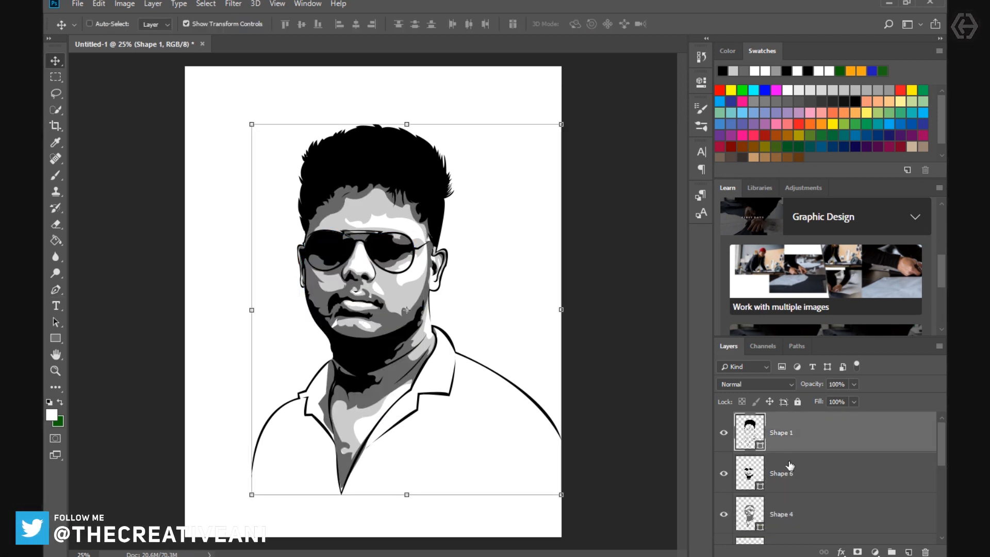